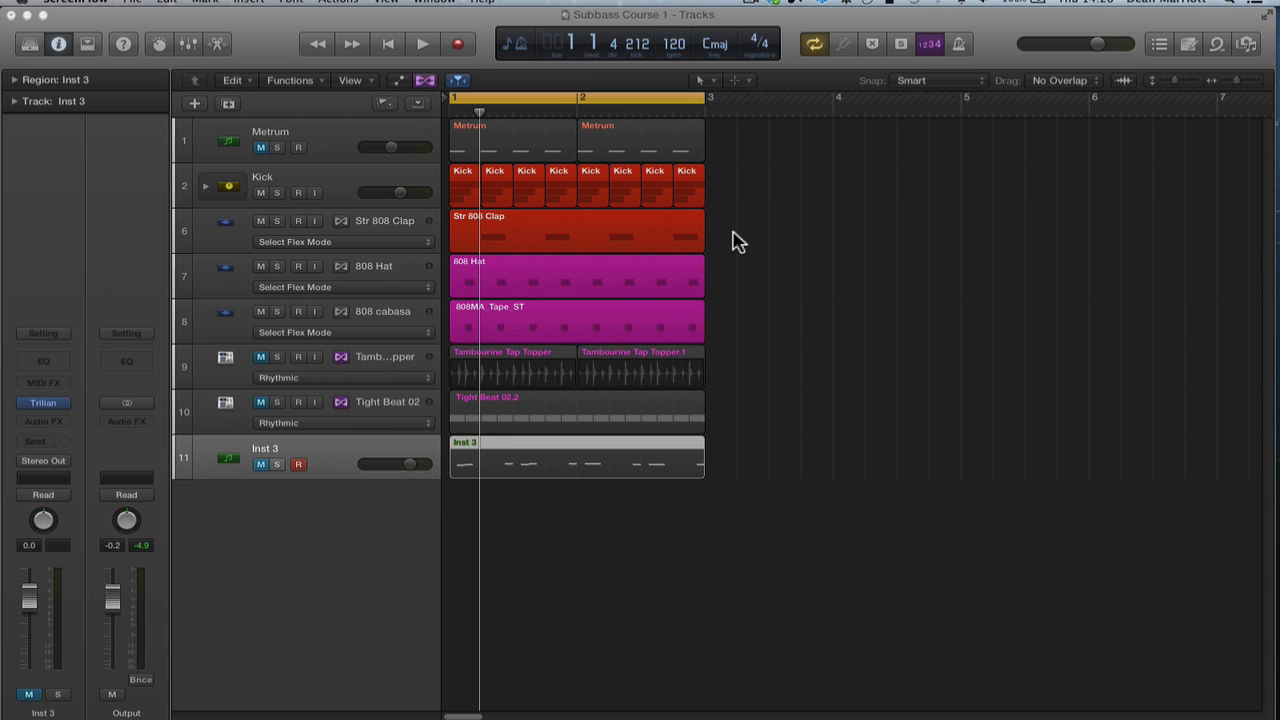
Play back the two-bar drum loop to hear the current beat, and stop playback.
left_click(771, 277)
key("space")
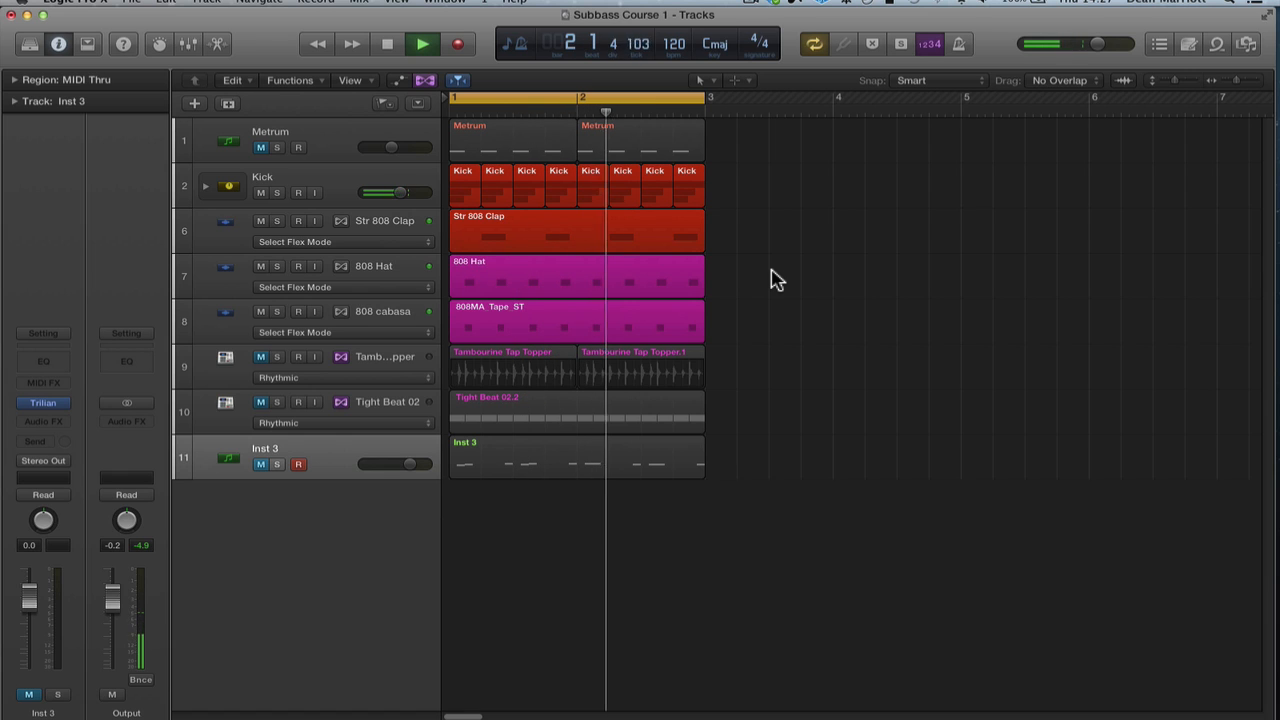
key("space")
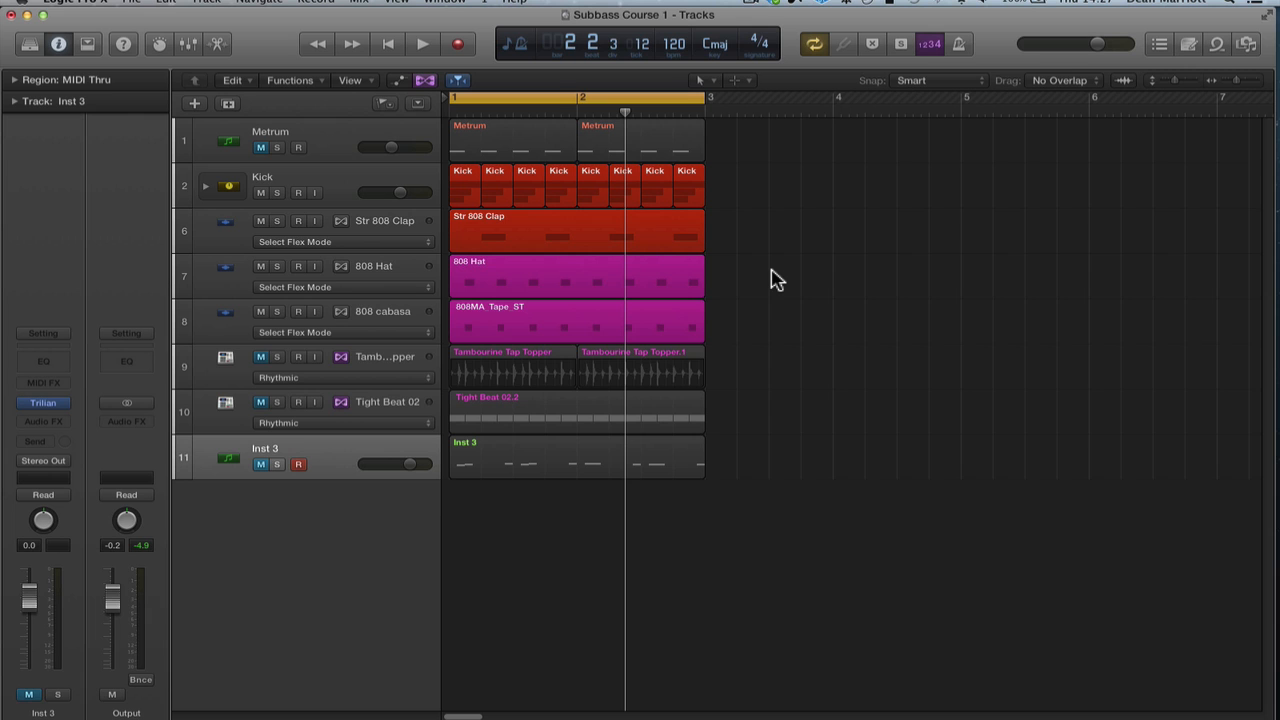
Create one new software instrument track below the Inst 3 track.
left_click(322, 460)
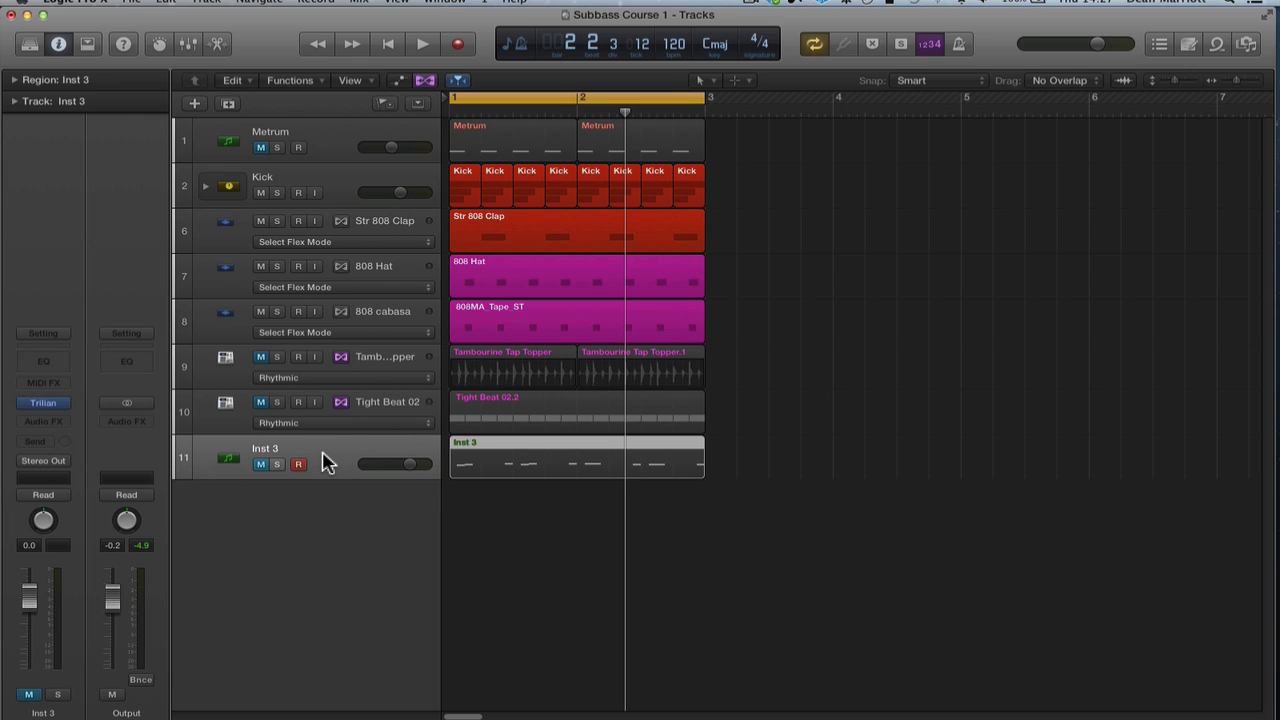
key("alt+super+n")
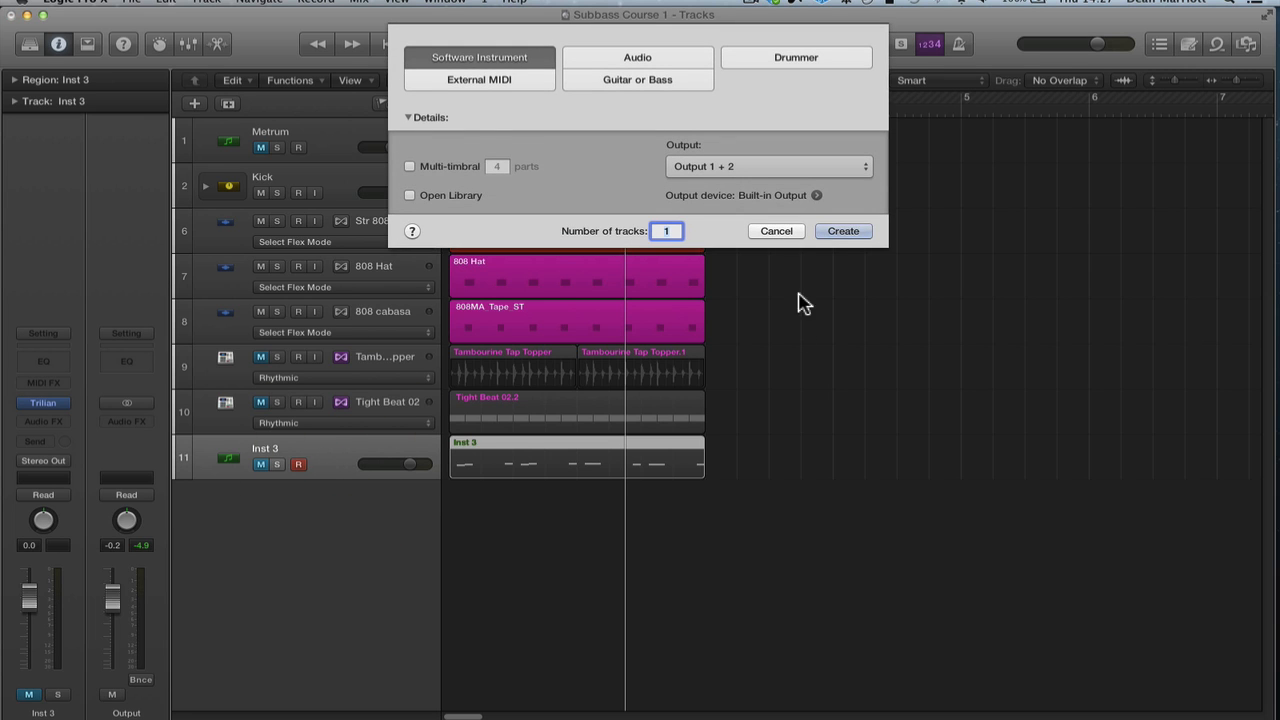
left_click(842, 231)
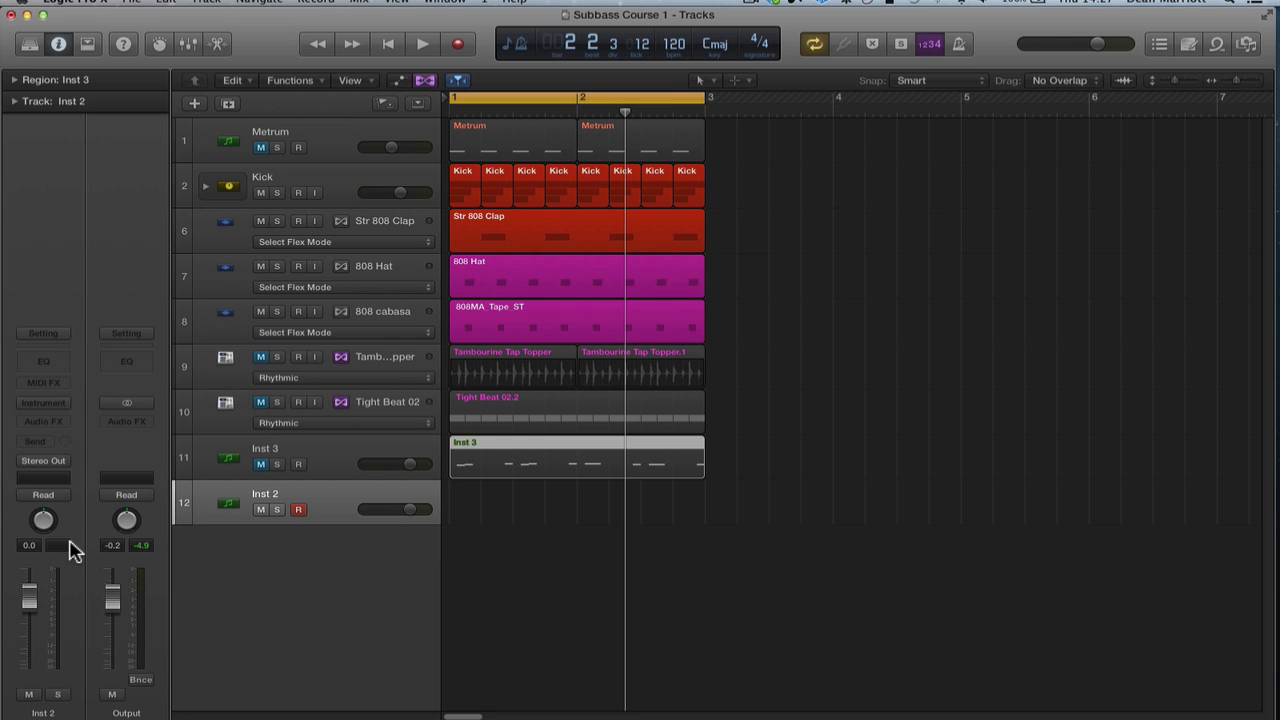
Load the ES P polyphonic synth on the new track and move its window clear of the track headers.
left_click(62, 404)
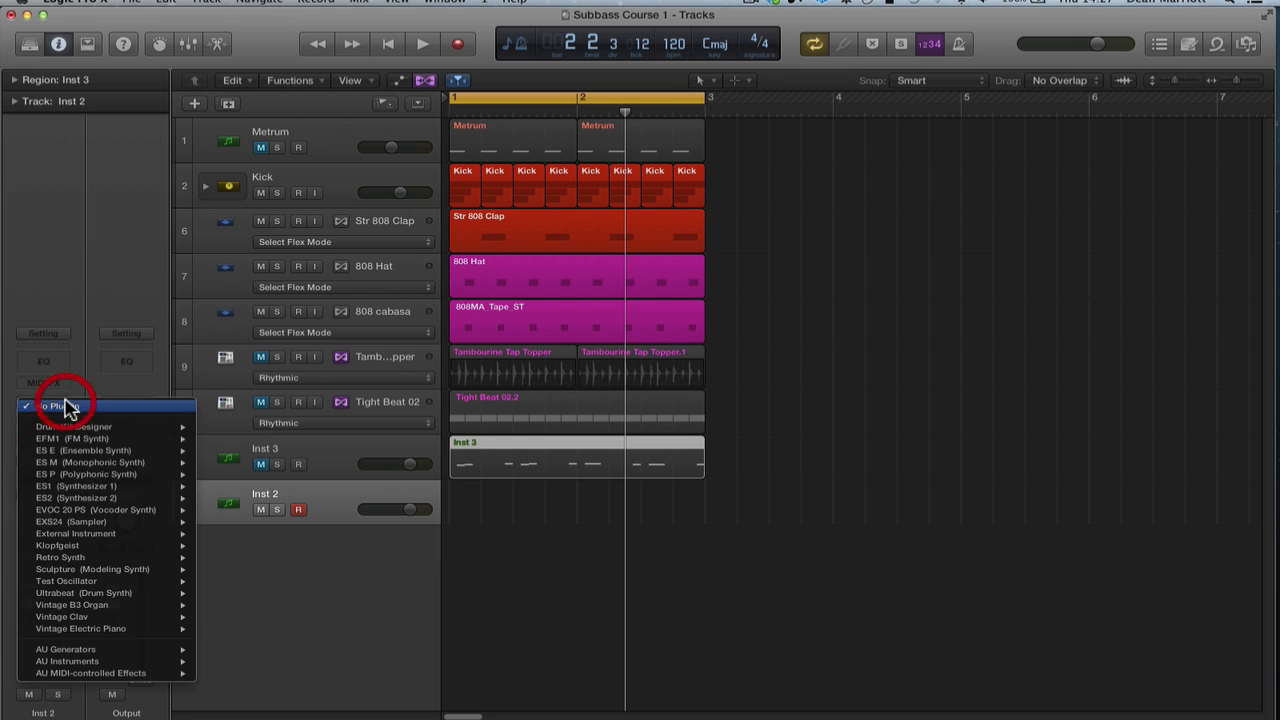
left_click(110, 474)
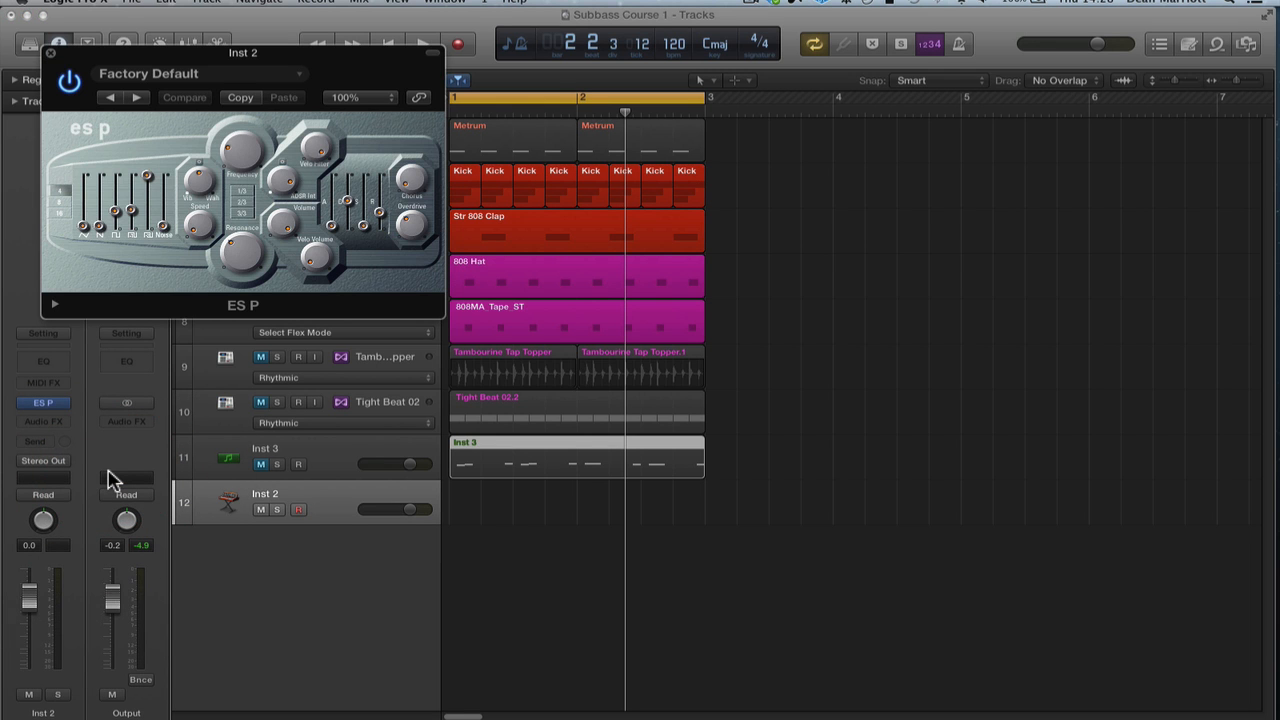
left_click_drag(161, 56, 897, 60)
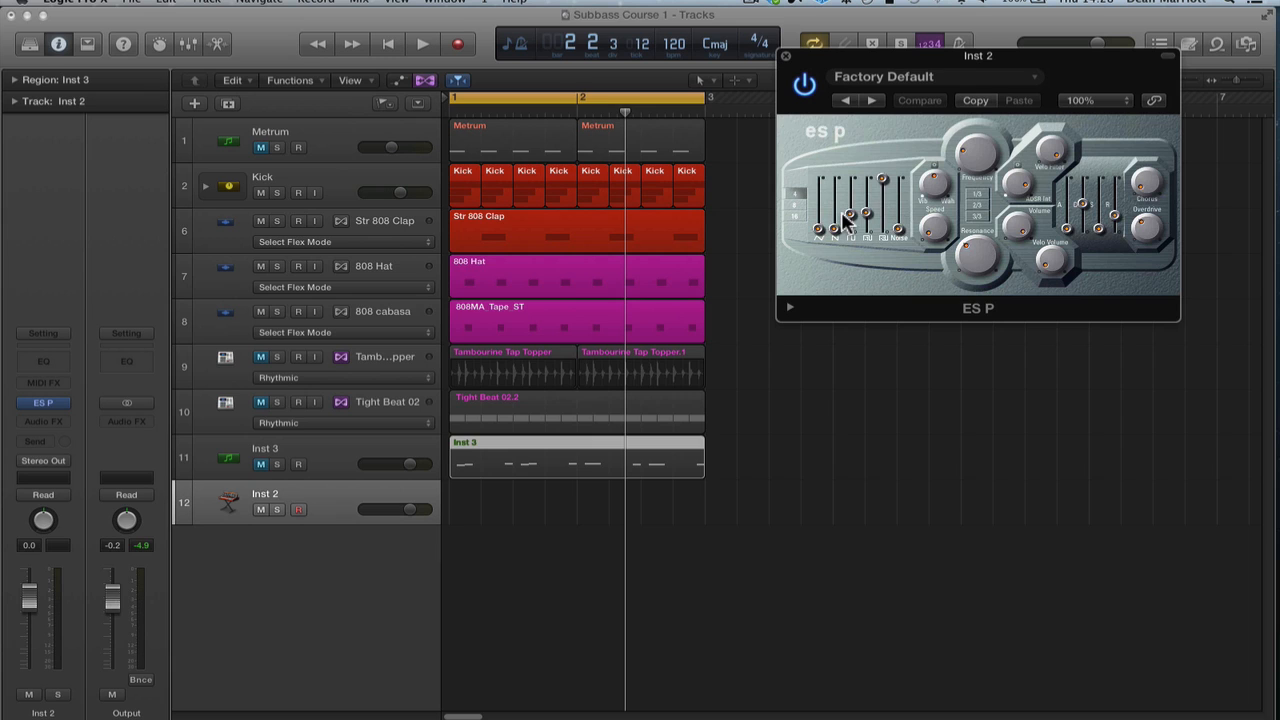
Set the ES P track's volume to -5.2 dB, keeping the synth window within reach.
left_click_drag(943, 53, 907, 55)
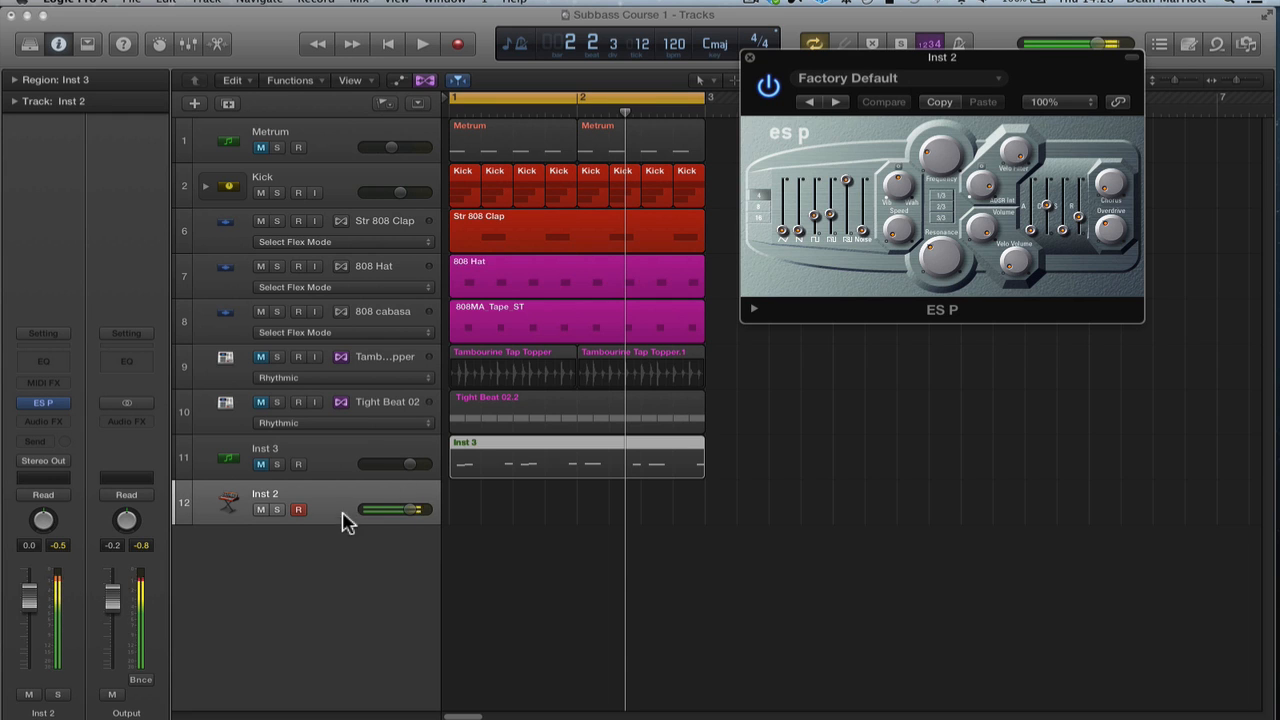
mouse_move(29, 600)
left_mouse_down()
mouse_move(23, 640)
mouse_move(27, 625)
left_mouse_up()
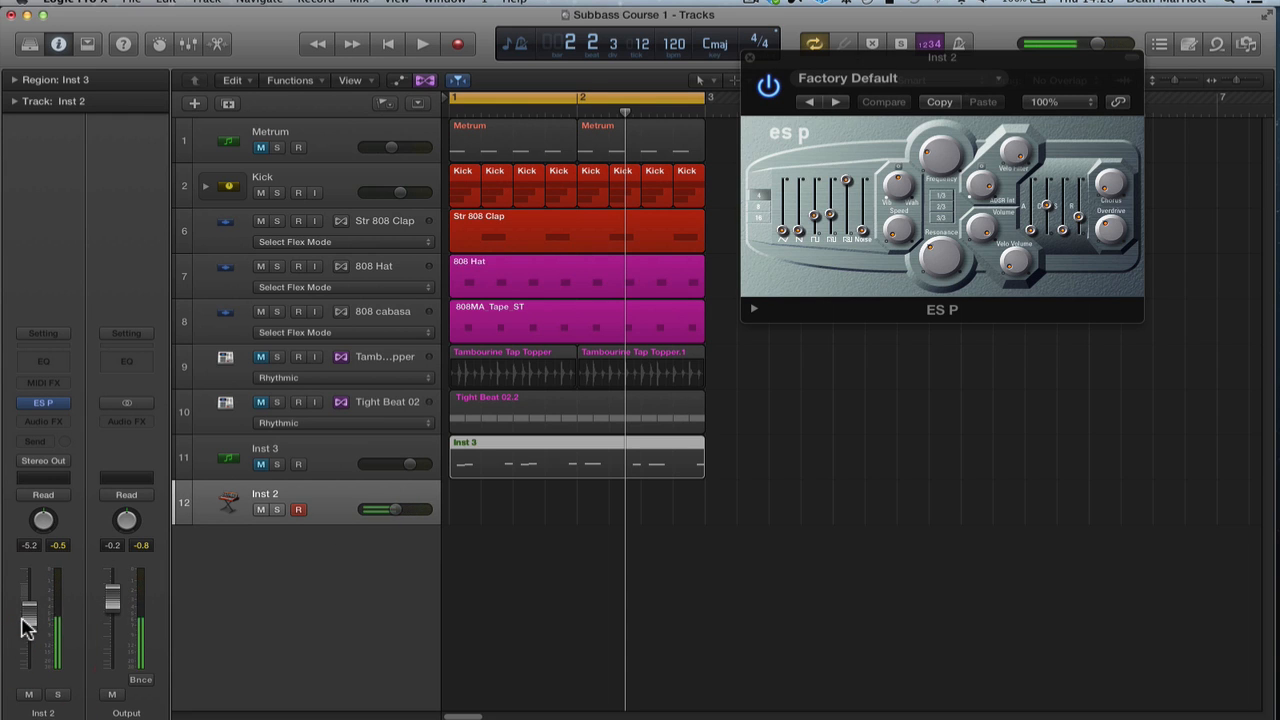
mouse_move(883, 66)
left_mouse_down()
mouse_move(843, 72)
mouse_move(902, 63)
mouse_move(880, 56)
left_mouse_up()
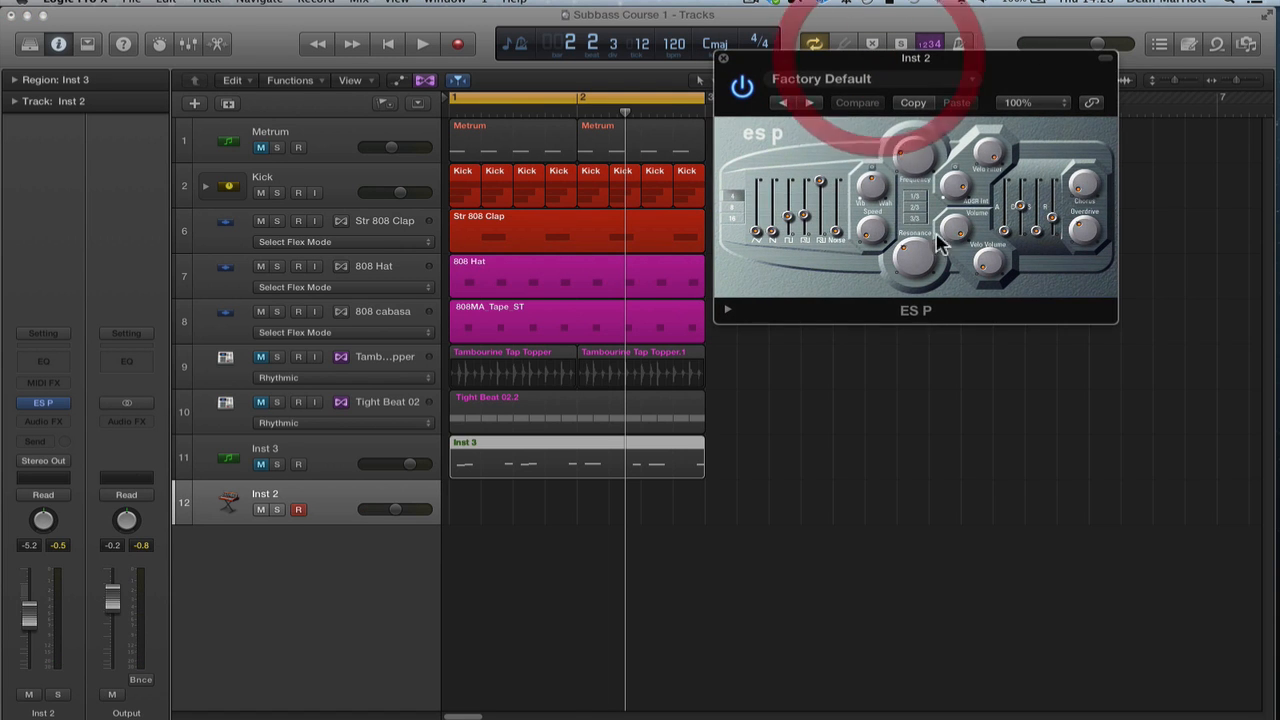
Turn the ES P resonance down, try Velo Volume at a high setting, and bring it down to minimum.
left_click_drag(909, 258, 925, 398)
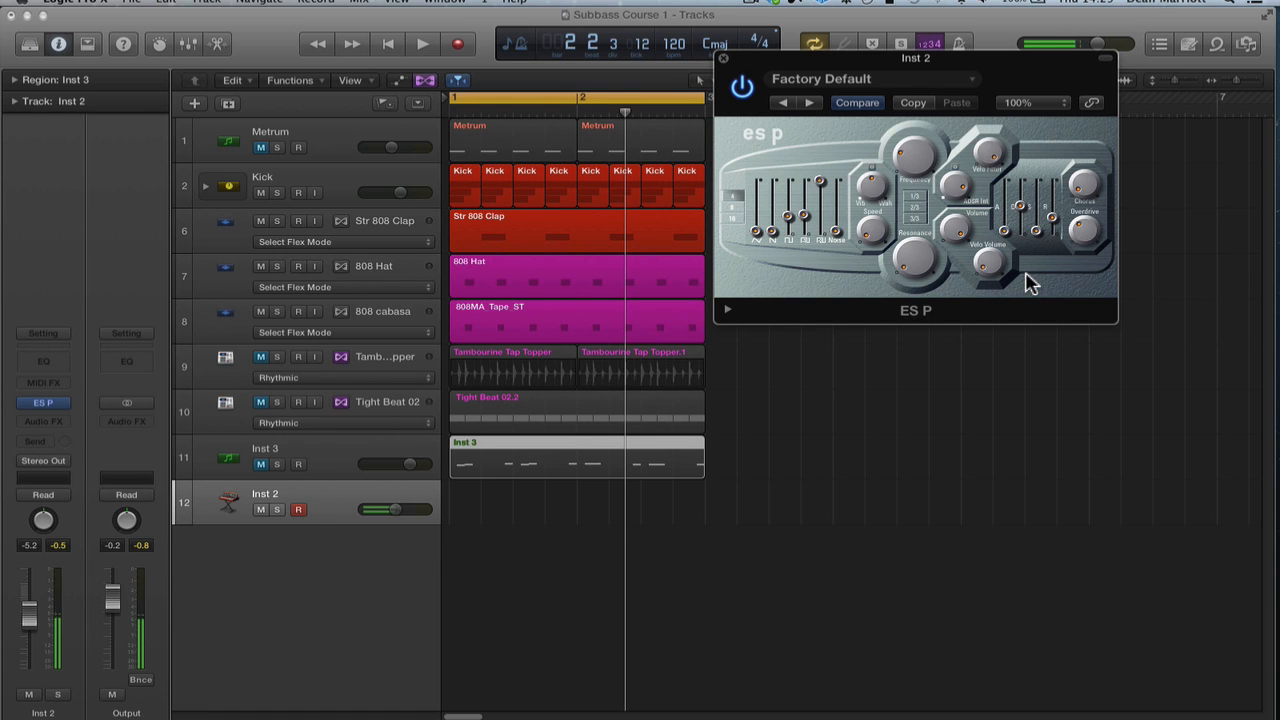
left_click(991, 256)
left_click_drag(991, 260, 987, 118)
left_click_drag(986, 257, 985, 432)
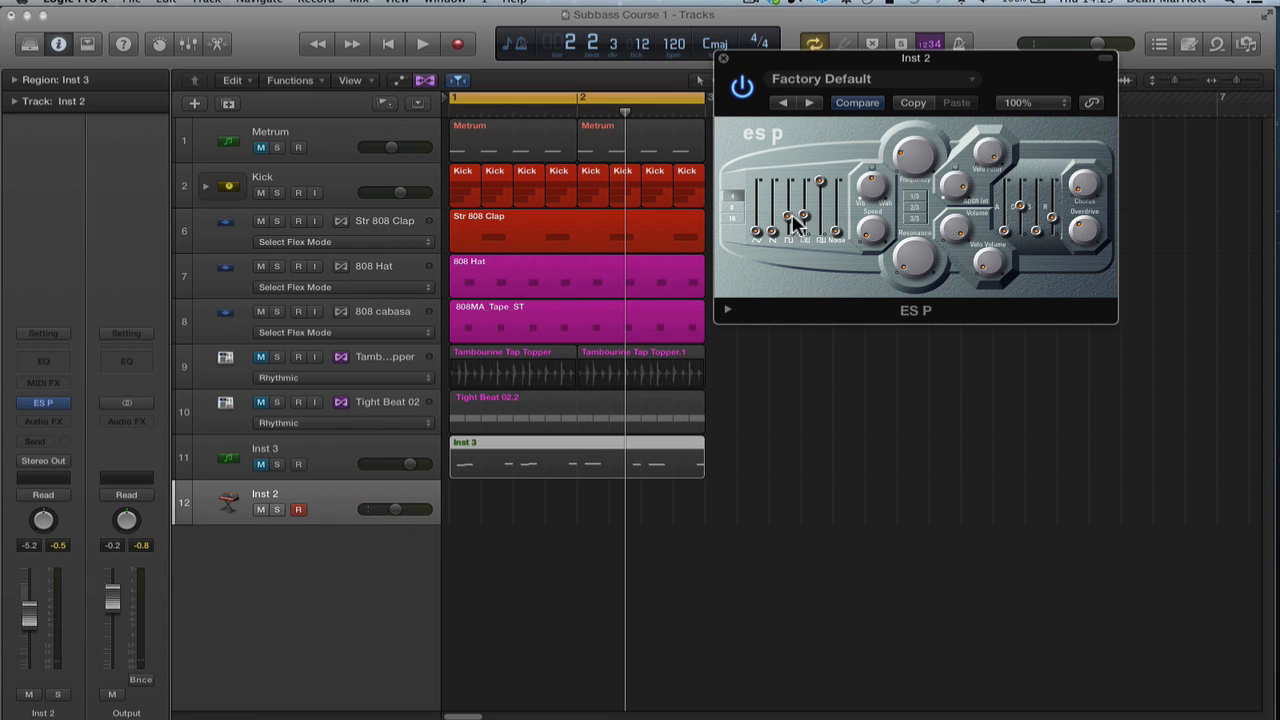
Zero the square-wave and sub-oscillator levels, auditioning the square wave and the first sub-oscillator alone at full level.
mouse_move(803, 217)
left_mouse_down()
mouse_move(802, 264)
mouse_move(784, 260)
left_mouse_up()
left_click_drag(821, 180, 822, 310)
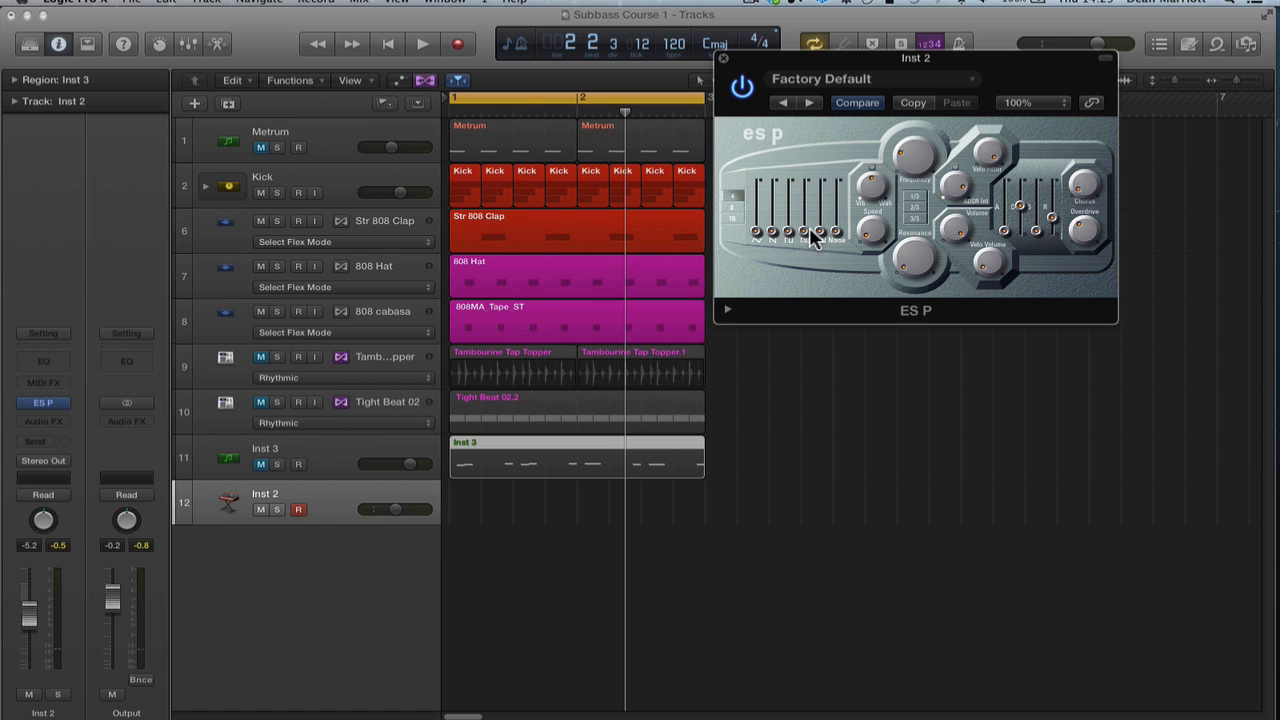
left_click_drag(788, 231, 788, 106)
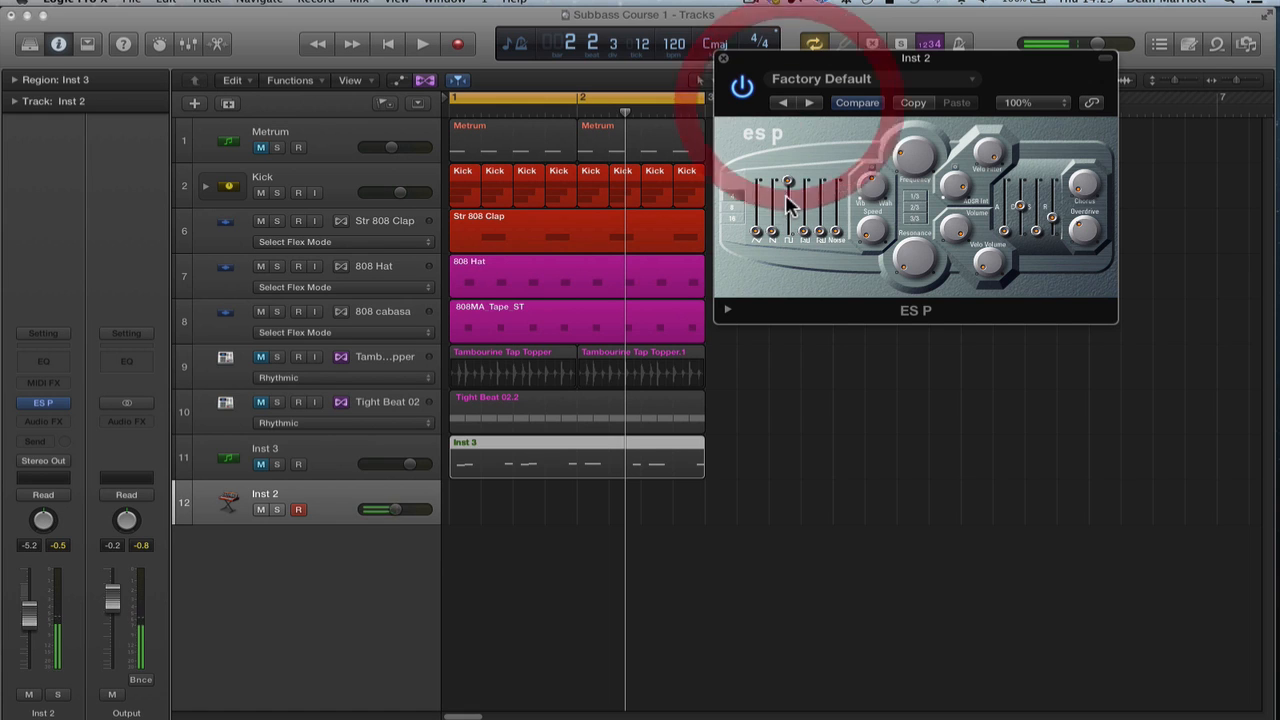
left_click_drag(788, 183, 800, 306)
left_click_drag(804, 231, 810, 130)
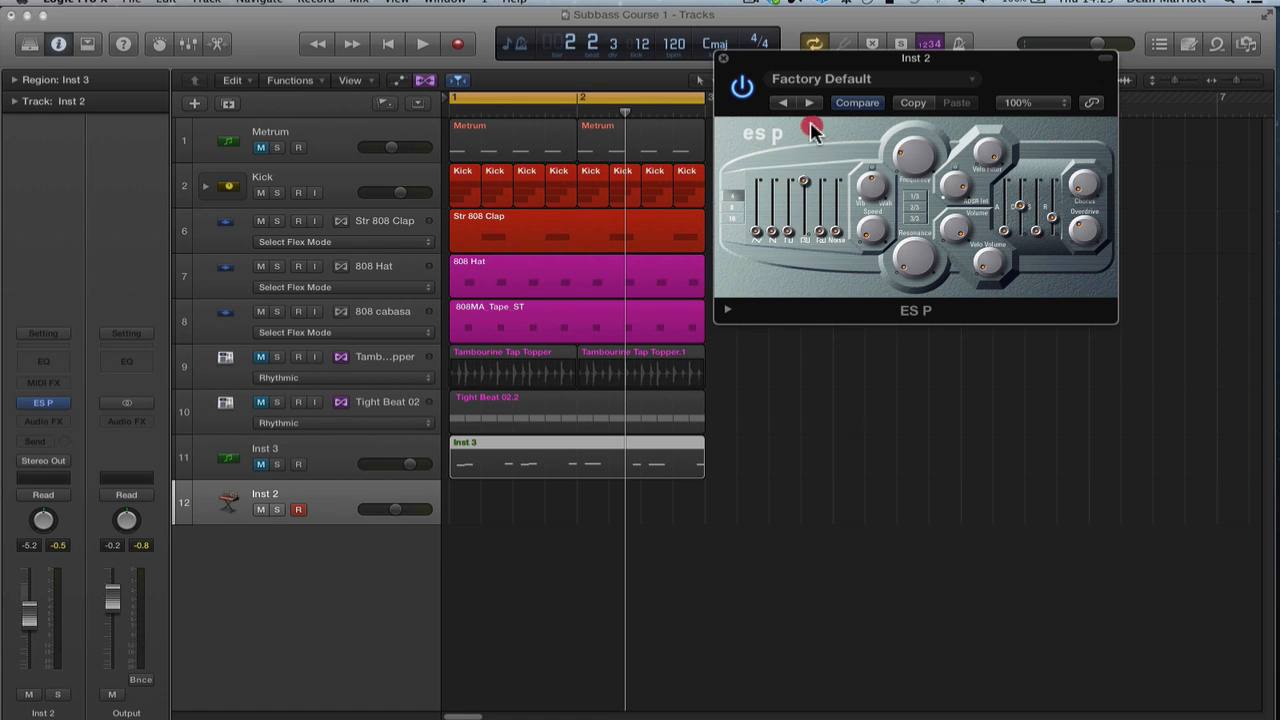
left_click_drag(808, 190, 814, 314)
Raise the second sub-oscillator to full level and blend in the square wave at a little under half.
left_click_drag(820, 231, 825, 145)
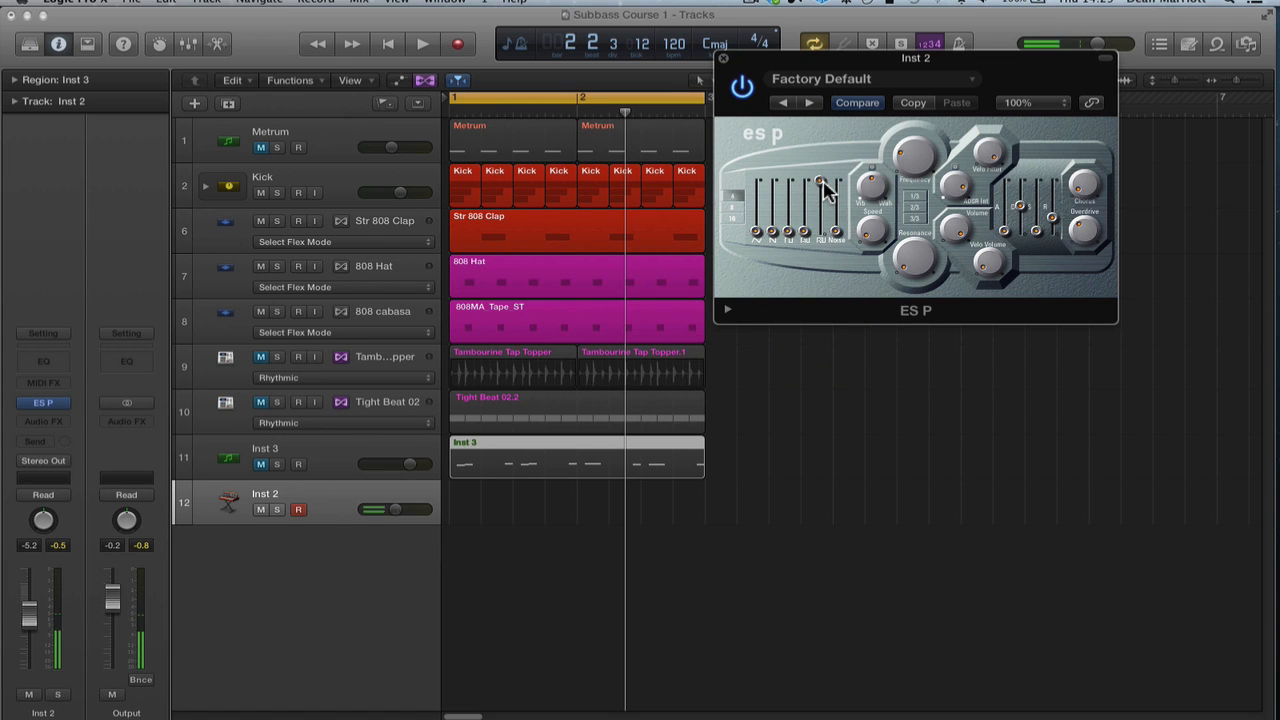
left_click(801, 230)
mouse_move(801, 230)
left_mouse_down()
mouse_move(803, 189)
mouse_move(803, 276)
mouse_move(784, 185)
mouse_move(792, 232)
mouse_move(791, 213)
left_mouse_up()
left_click(789, 205)
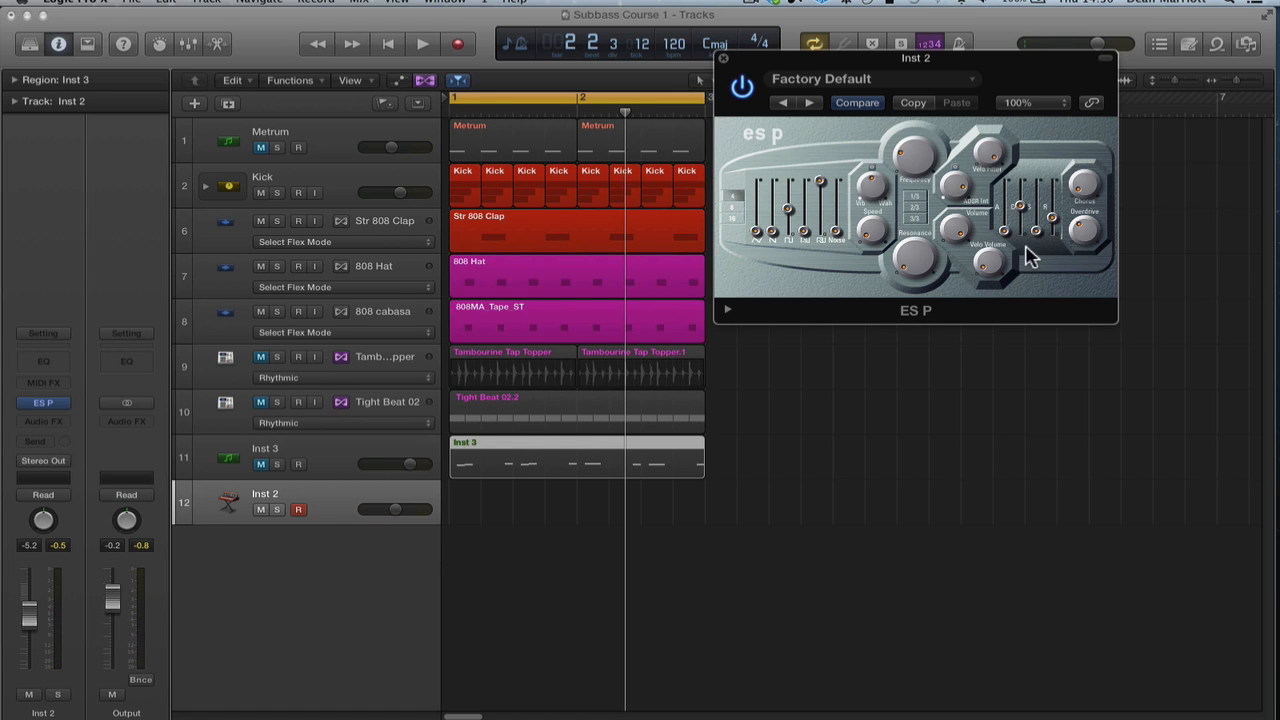
Try the overdrive and chorus amounts on the bass sound and return both to minimum.
left_click(1088, 229)
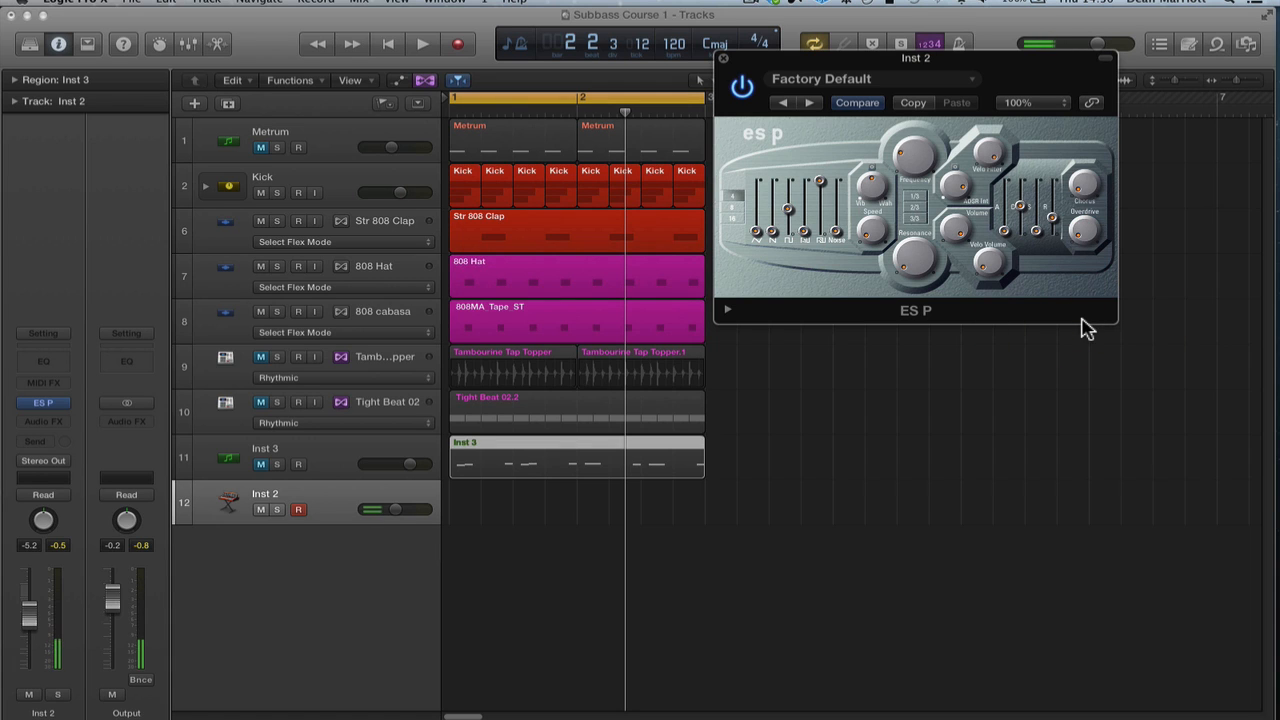
left_click(1086, 195)
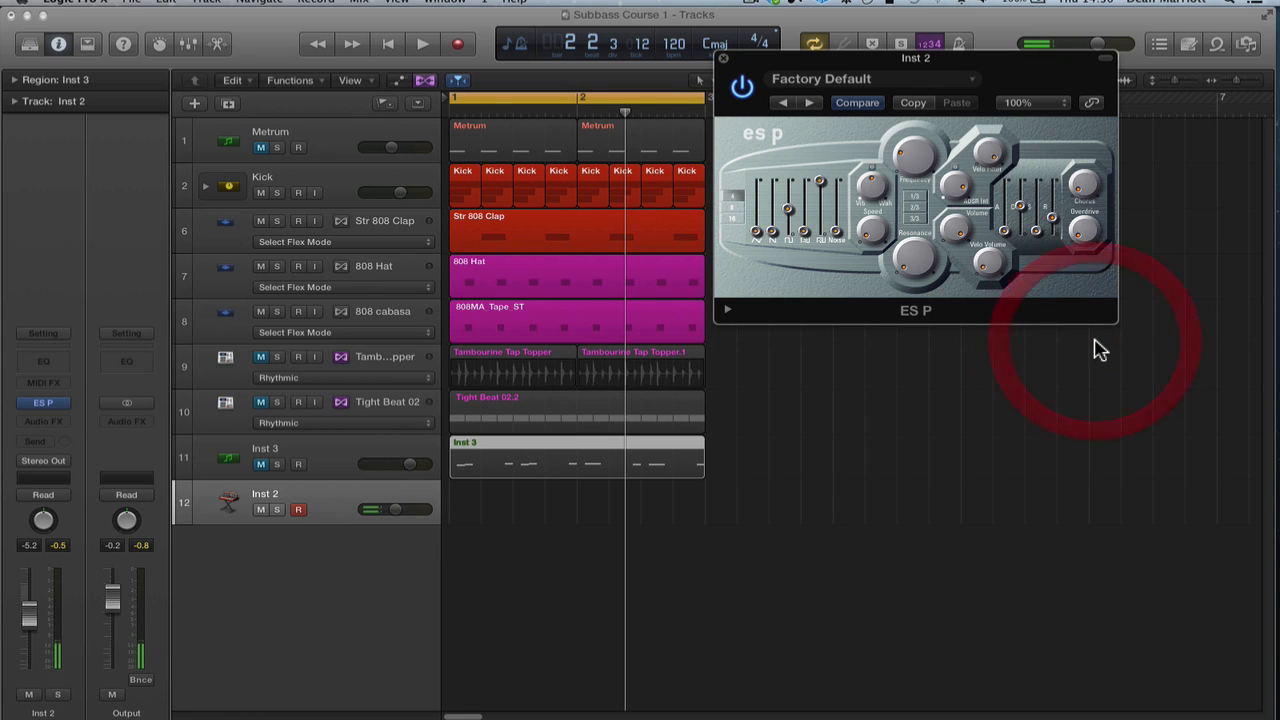
left_click(1083, 183)
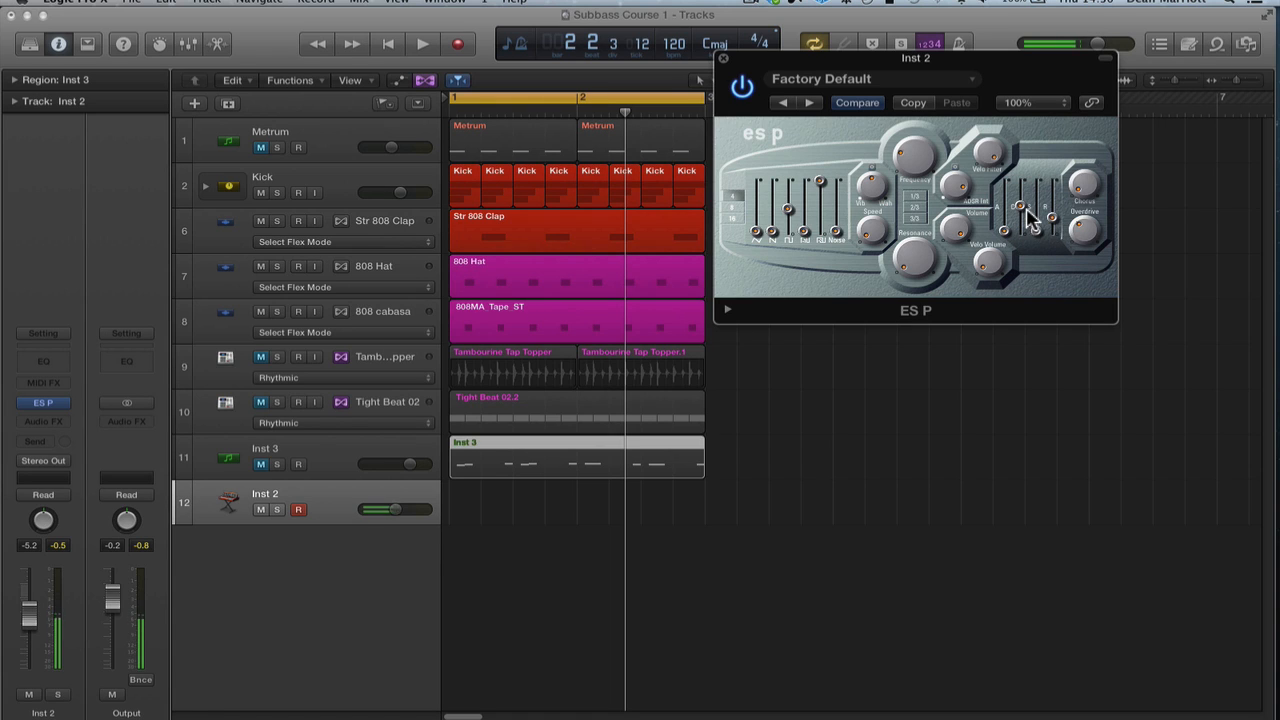
Fine-tune the ES P envelope's decay, lowering it slightly.
left_click_drag(1022, 215, 1024, 211)
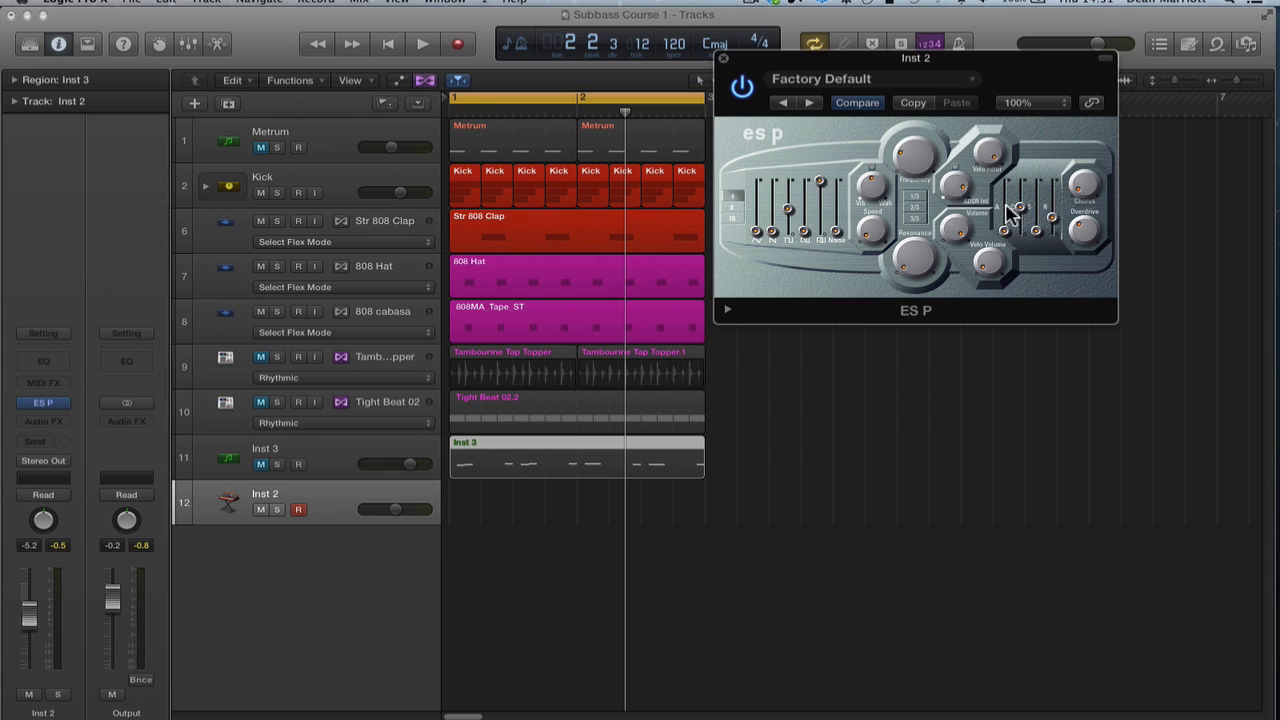
left_click(955, 174)
left_click_drag(920, 170, 1020, 207)
left_click(950, 121)
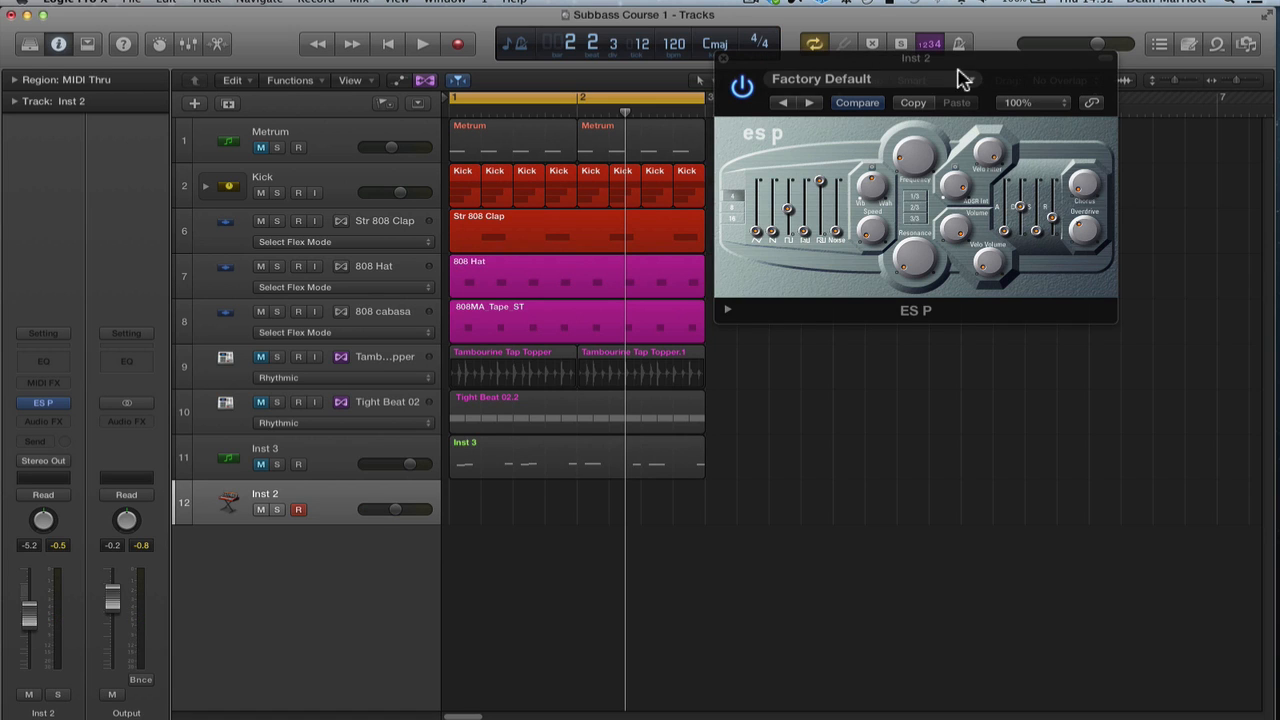
Save the synth setting in the ES P folder under the existing Square Bass preset's name with "2" appended.
left_click(877, 82)
mouse_move(843, 369)
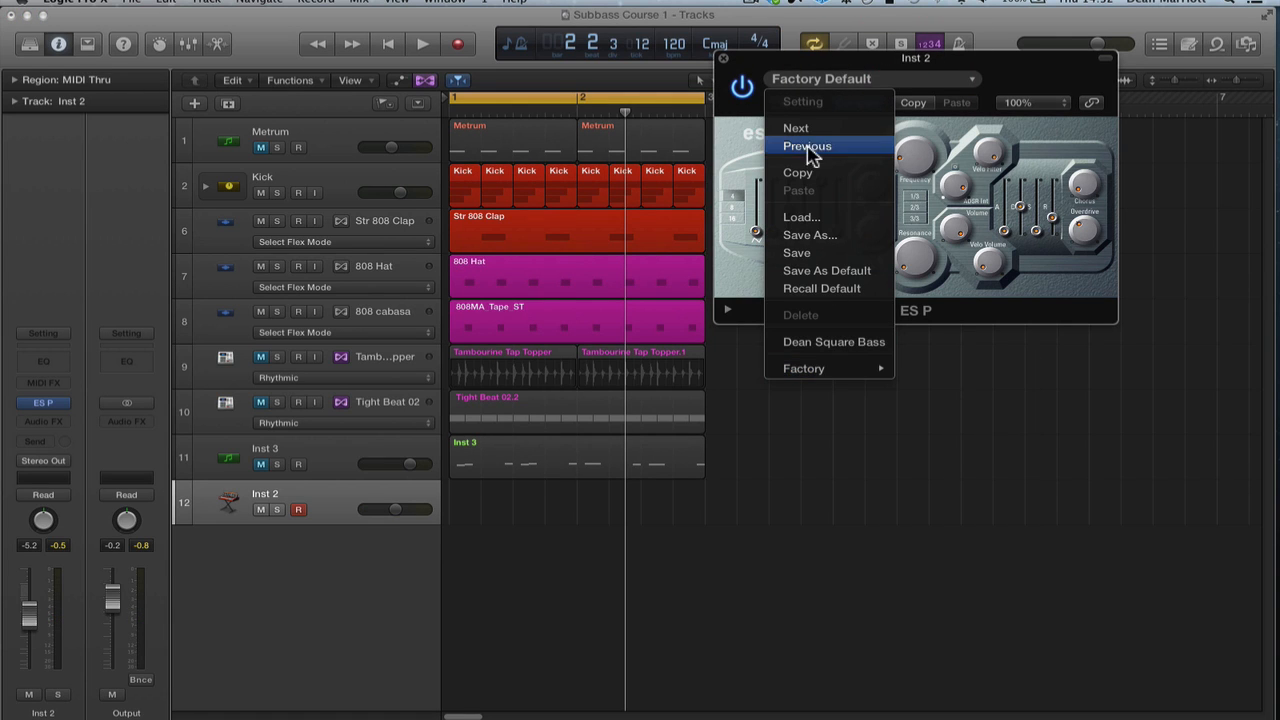
left_click(821, 254)
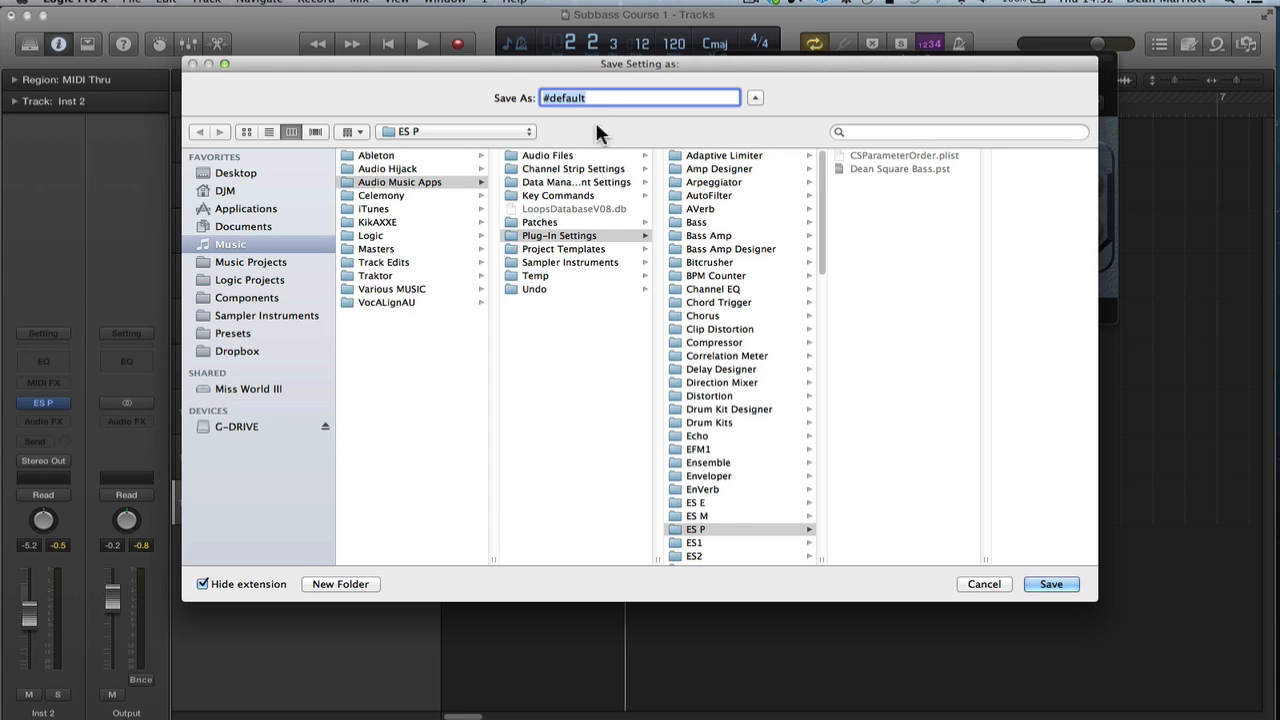
left_click(900, 168)
left_click(647, 100)
type("2")
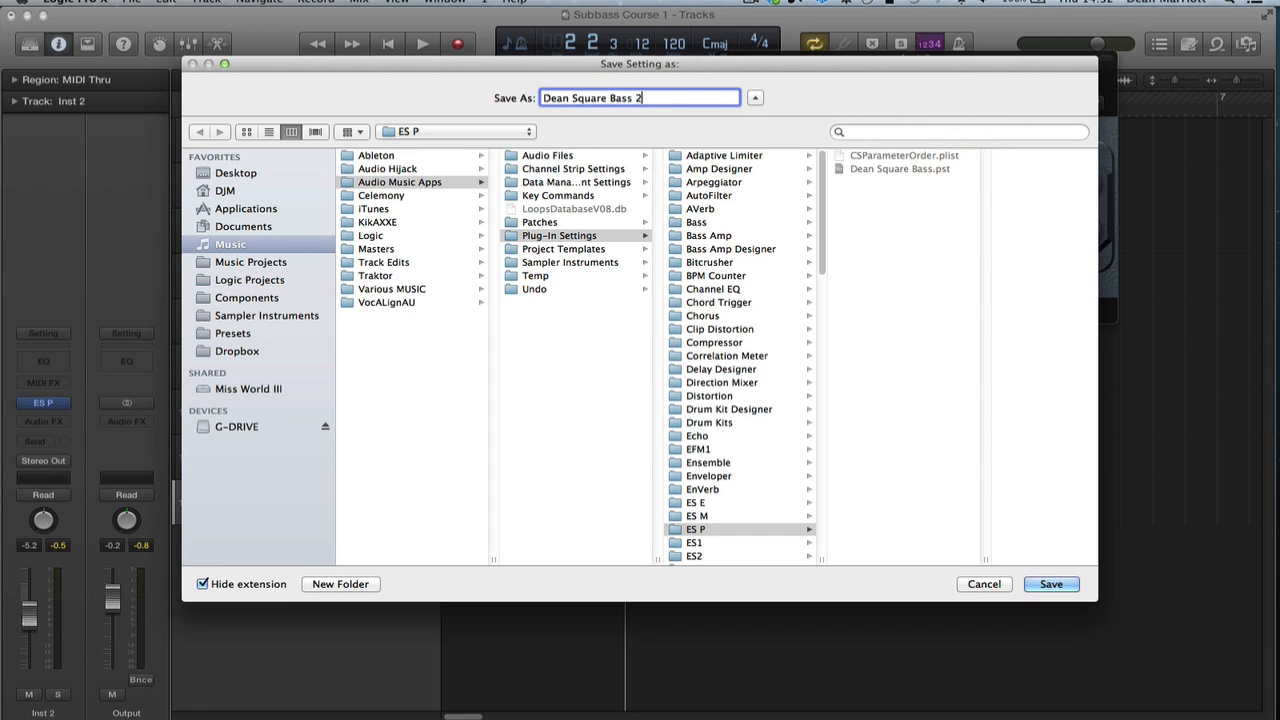
left_click(1047, 590)
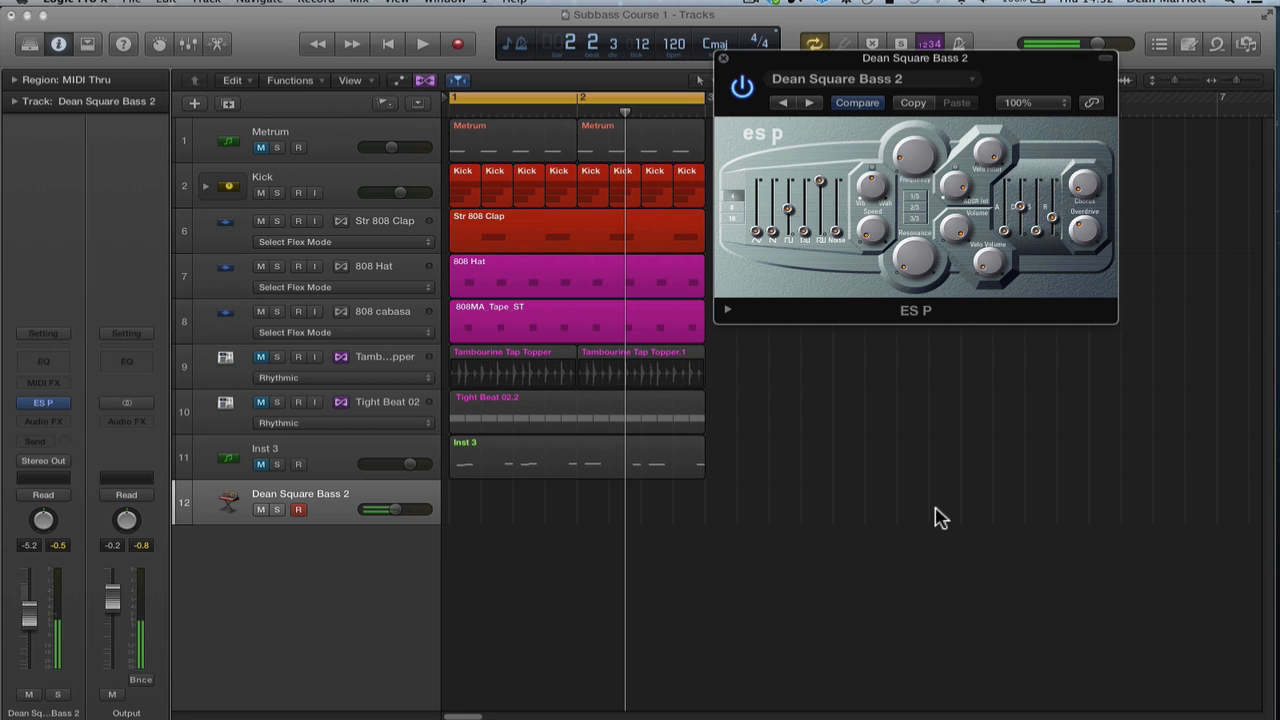
Lower the square-wave level slightly and raise the envelope release a little.
mouse_move(788, 208)
left_mouse_down()
mouse_move(786, 277)
mouse_move(789, 216)
left_mouse_up()
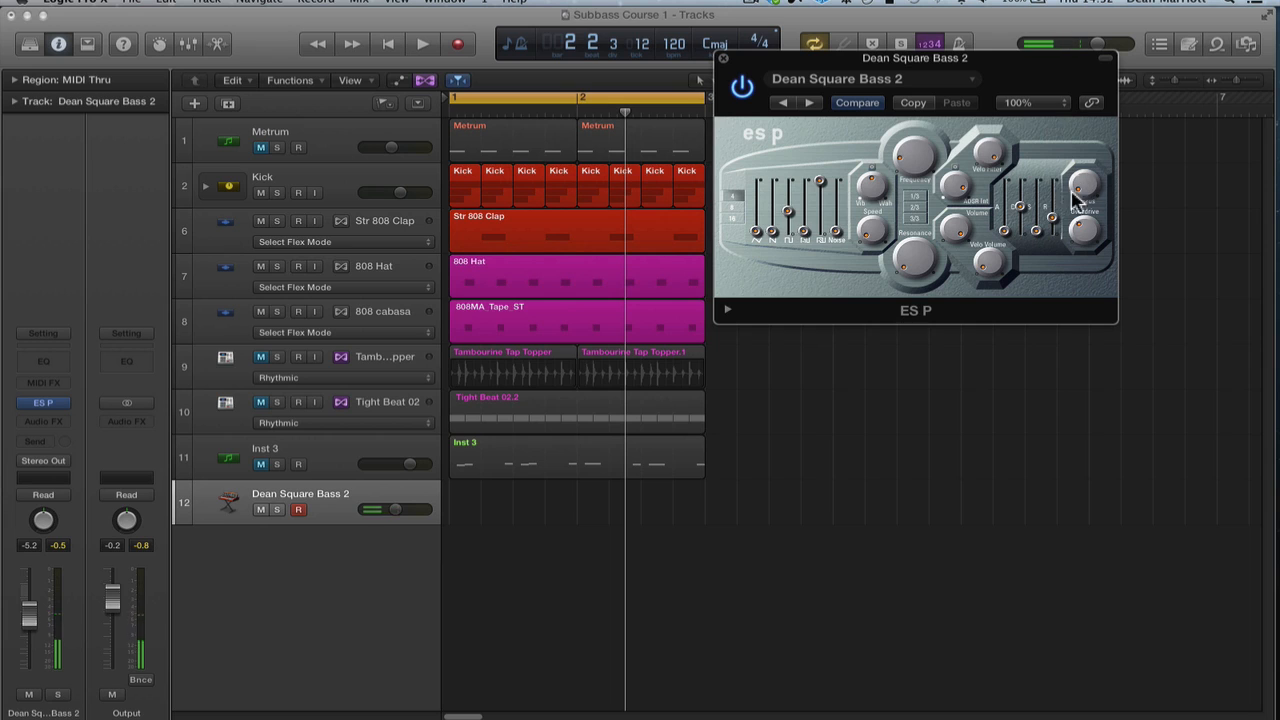
left_click_drag(1054, 218, 1057, 210)
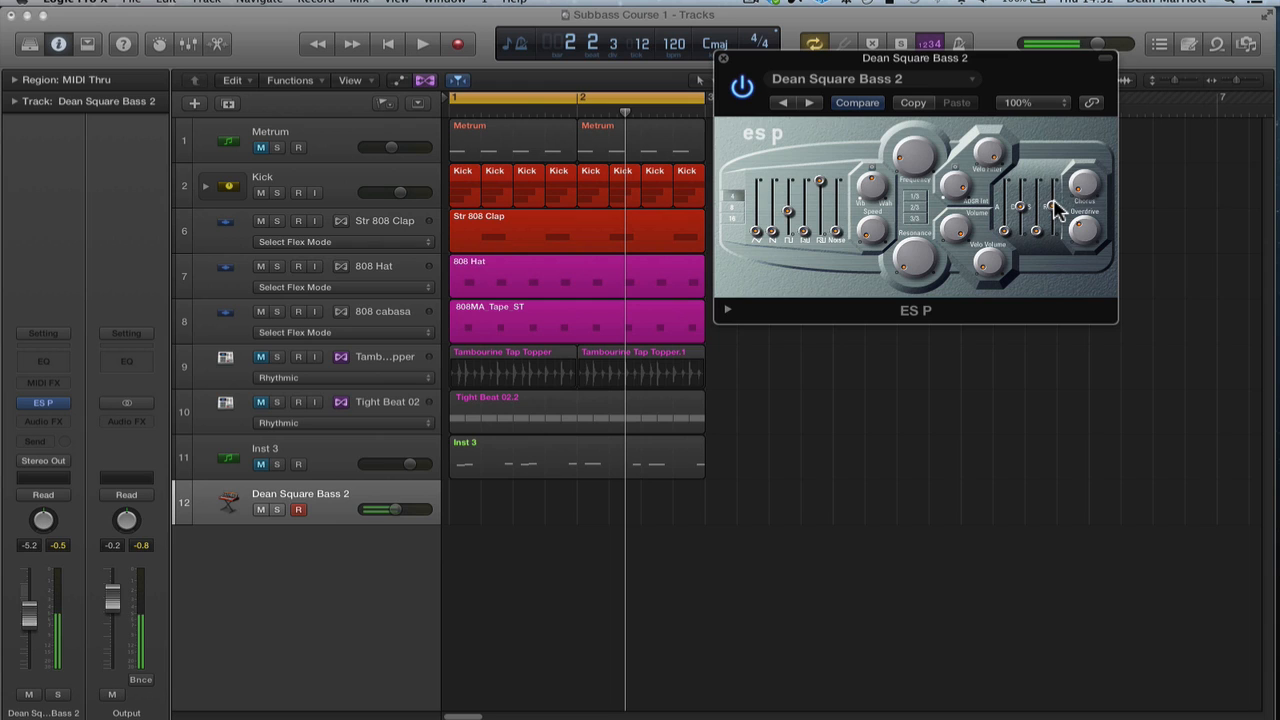
Check the ES P's extended bender range and tune parameters, and close the synth window.
left_click(729, 311)
left_click(727, 311)
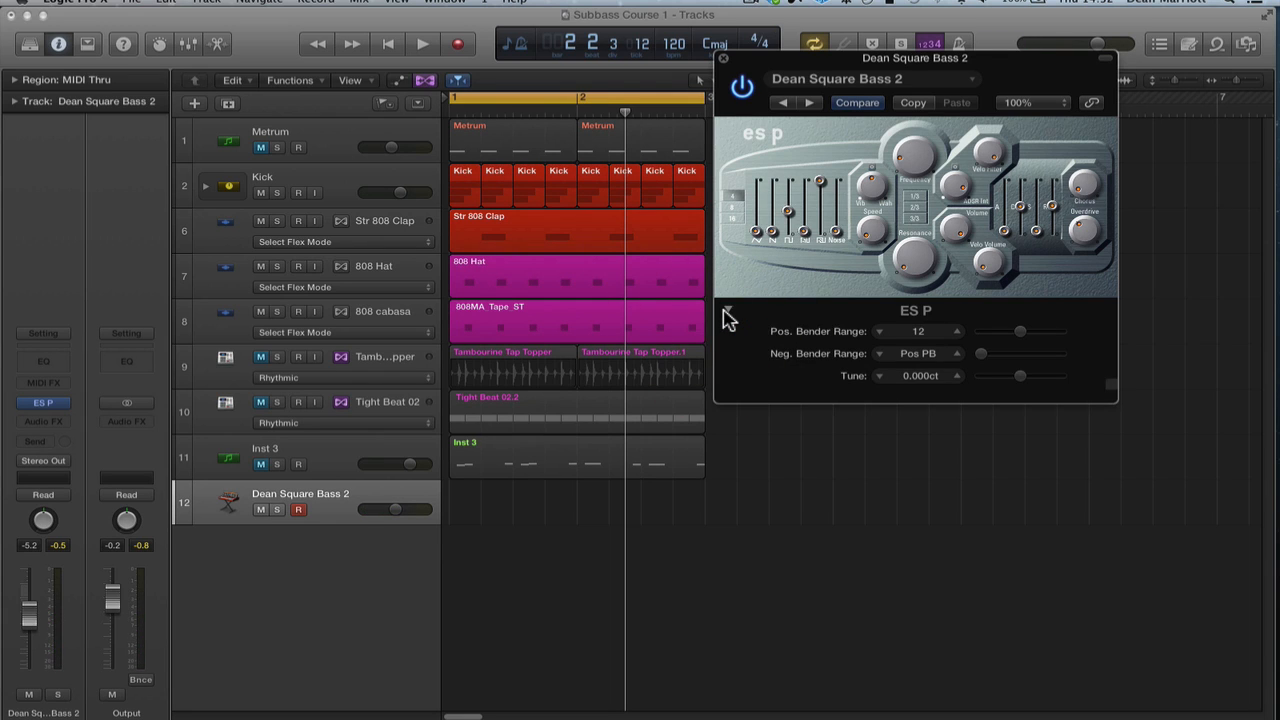
left_click(727, 311)
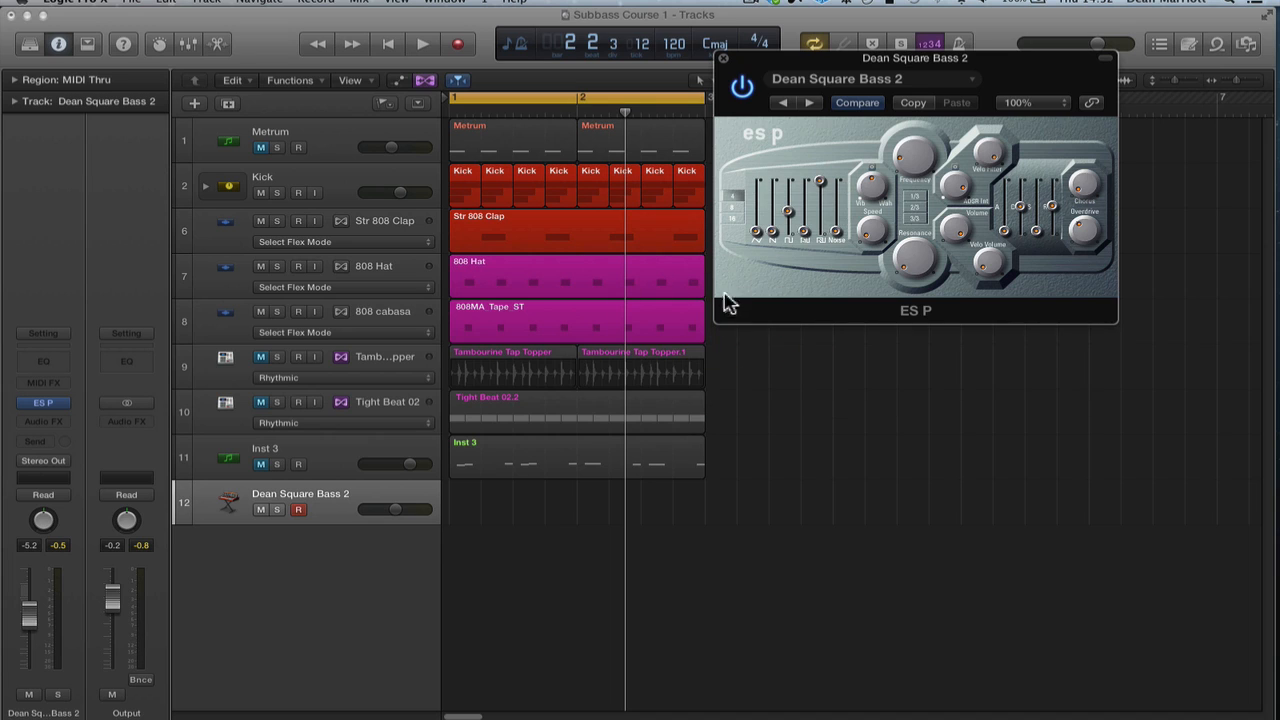
left_click(725, 60)
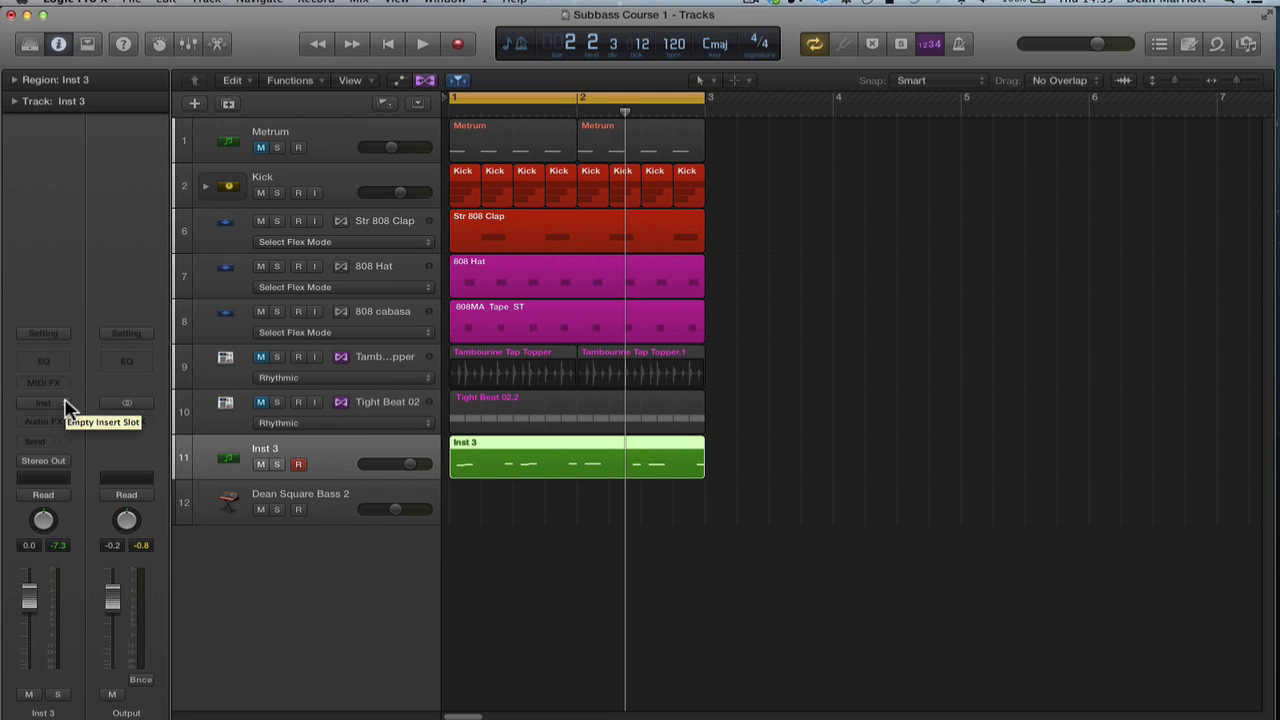
Load the Trilian bass instrument on the Inst 3 track and move its window clear of the track headers.
left_click(64, 405)
mouse_move(102, 665)
mouse_move(288, 680)
mouse_move(428, 698)
left_click(541, 709)
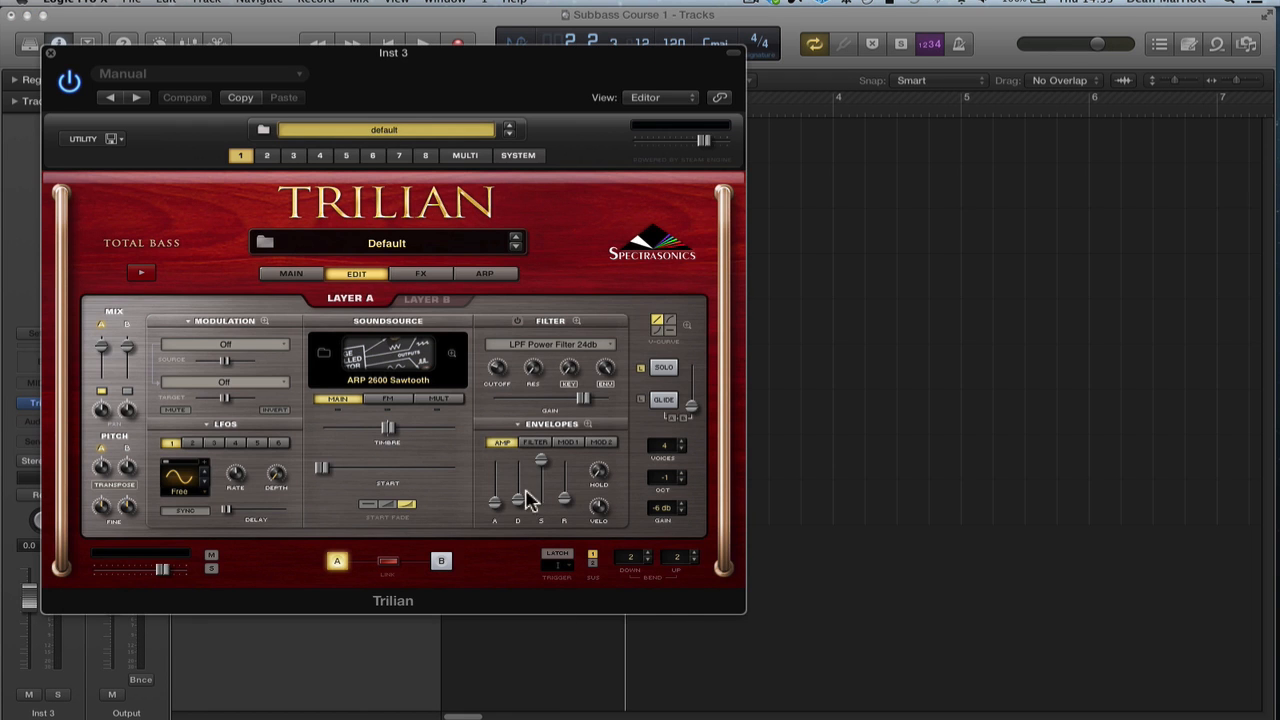
left_click_drag(345, 58, 775, 58)
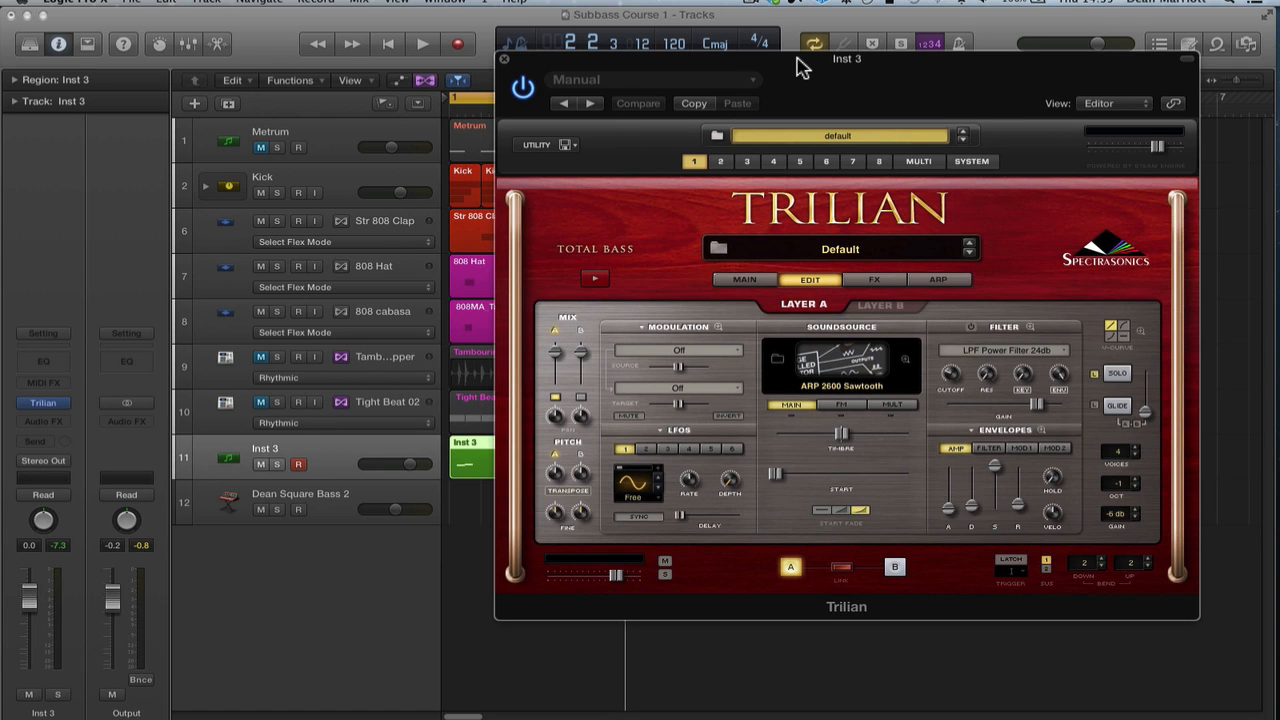
left_click_drag(800, 66, 760, 60)
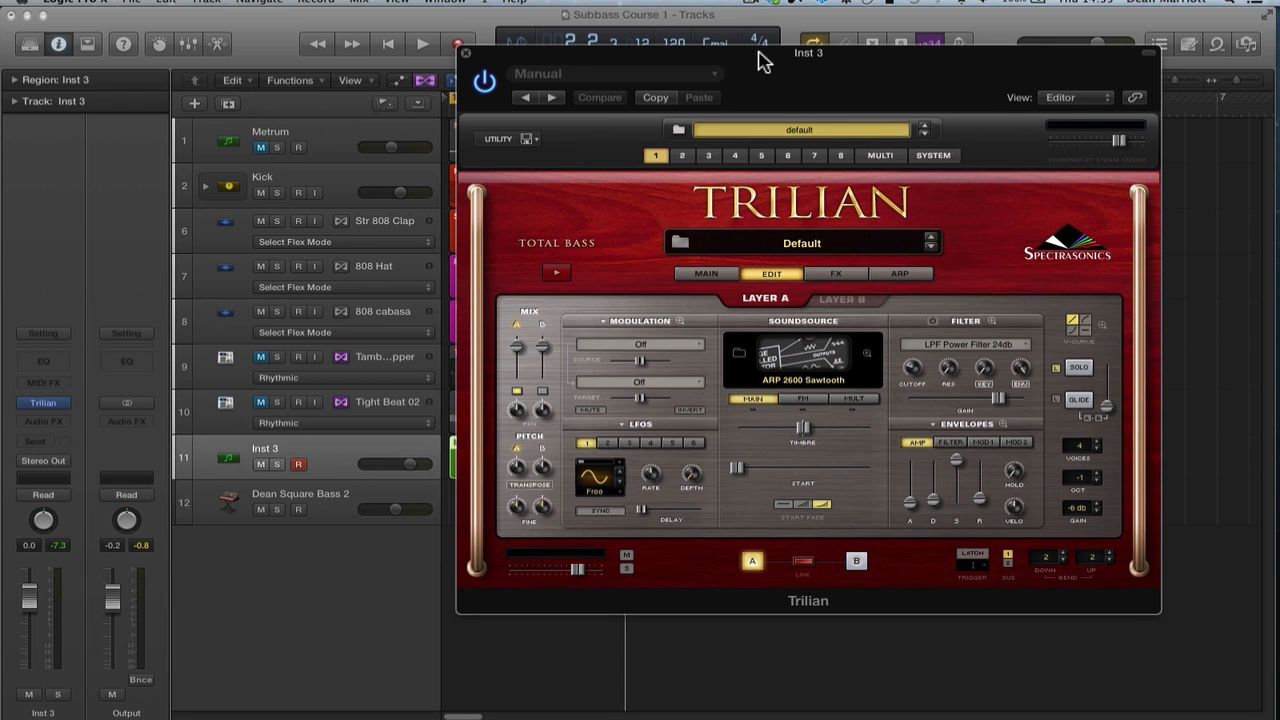
Load the Big Boy OSCar patch from Trilian's Synth Bass category, view its tags and notes, and close the patch browser.
left_click_drag(760, 60, 757, 59)
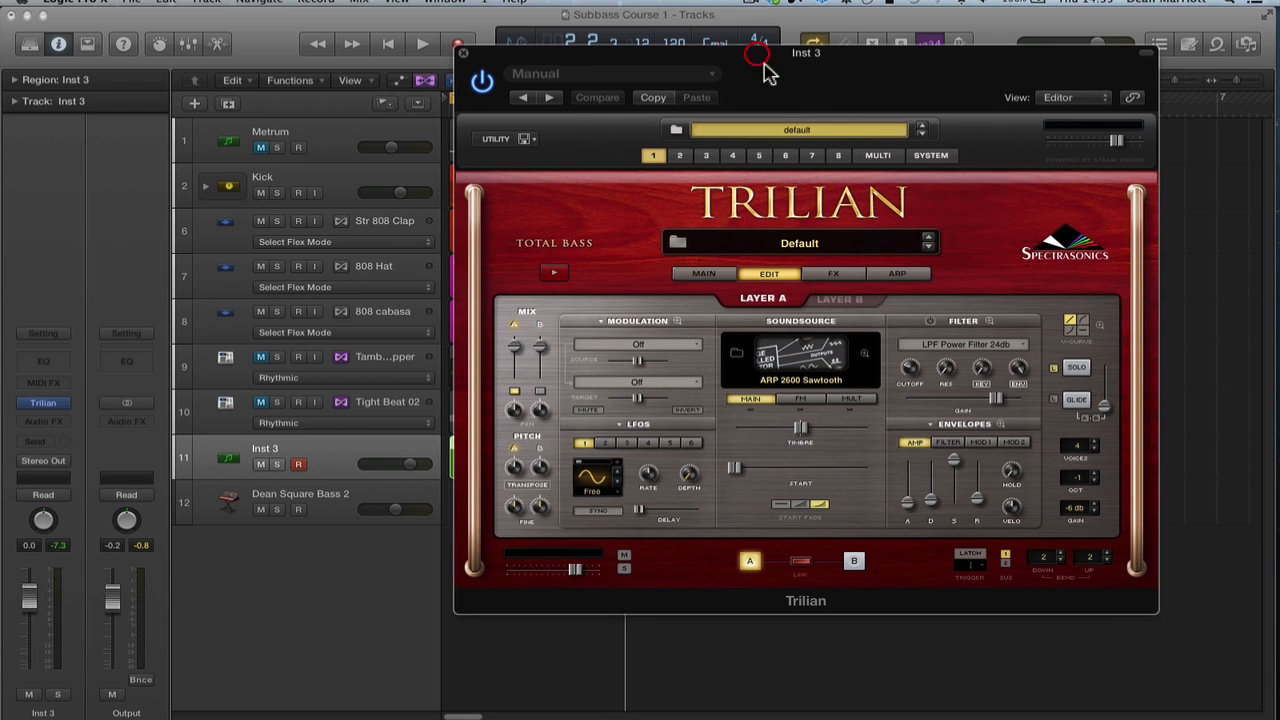
left_click(785, 245)
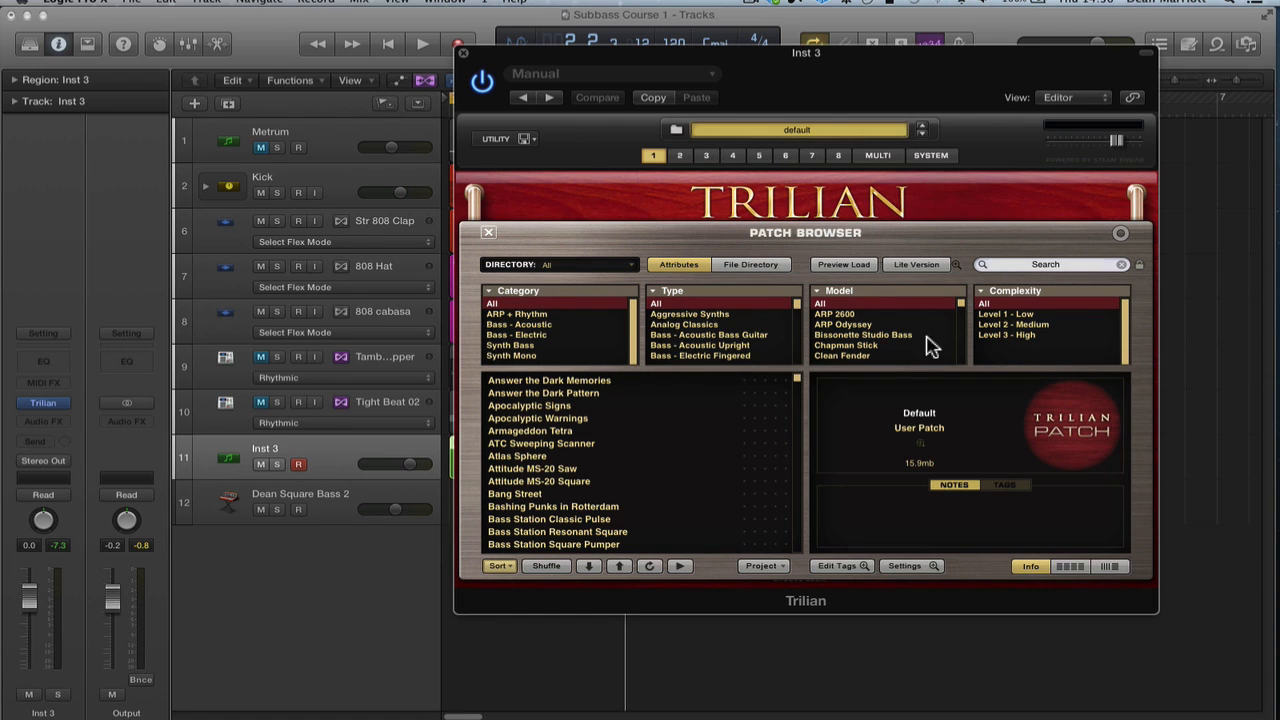
mouse_move(960, 310)
left_mouse_down()
mouse_move(958, 358)
mouse_move(960, 294)
left_mouse_up()
left_click(510, 345)
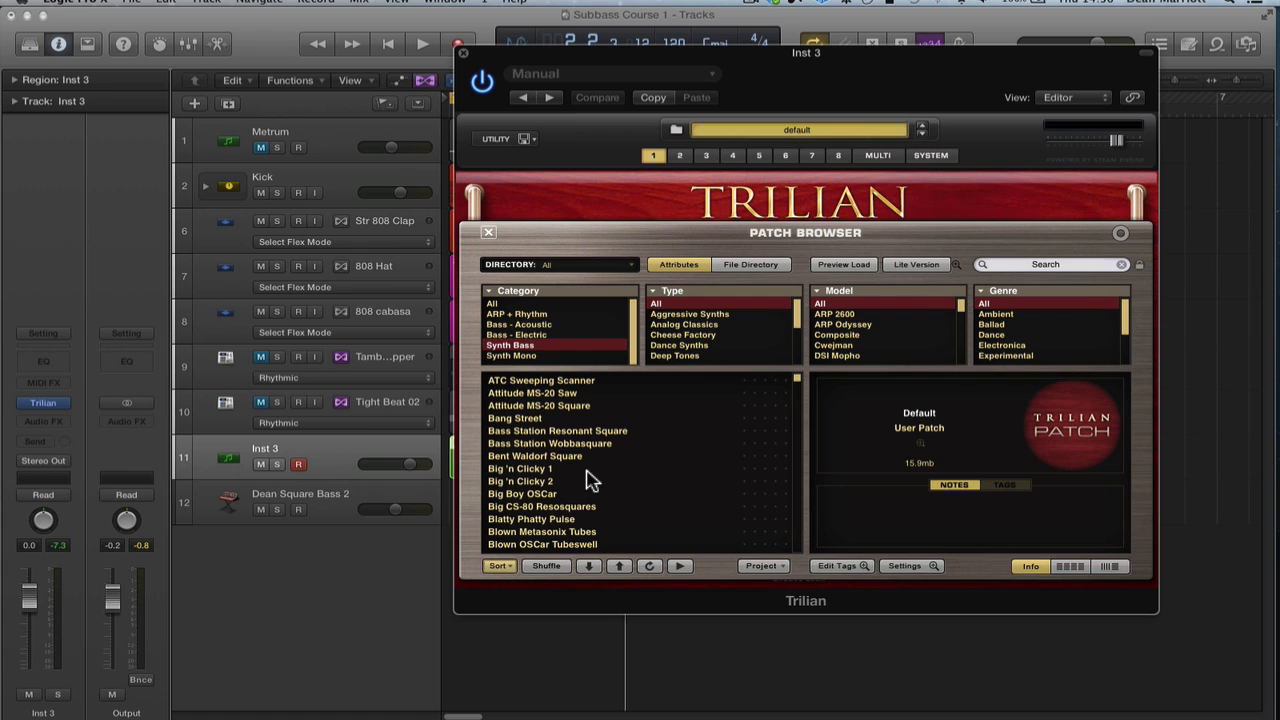
left_click(546, 496)
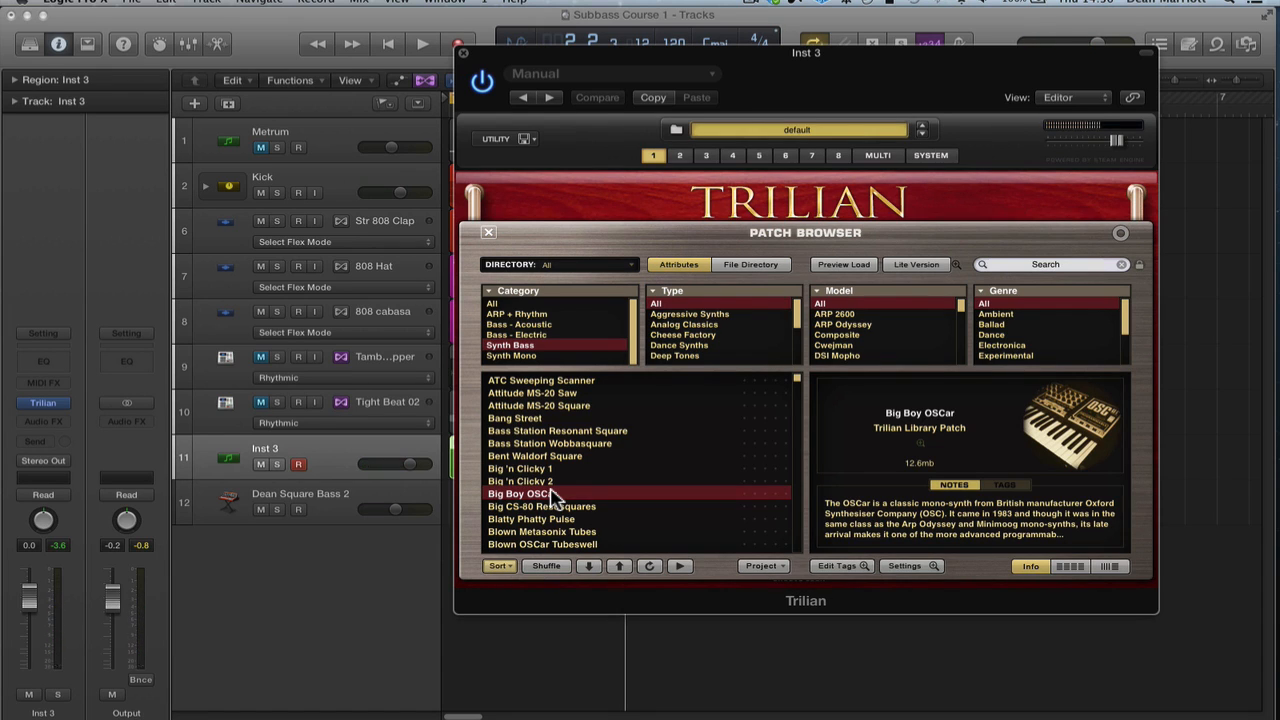
left_click(1012, 486)
left_click(950, 487)
left_click(489, 236)
Open the ES P window of the Square Bass 2 track and place it clear of the Trilian window.
left_click(330, 517)
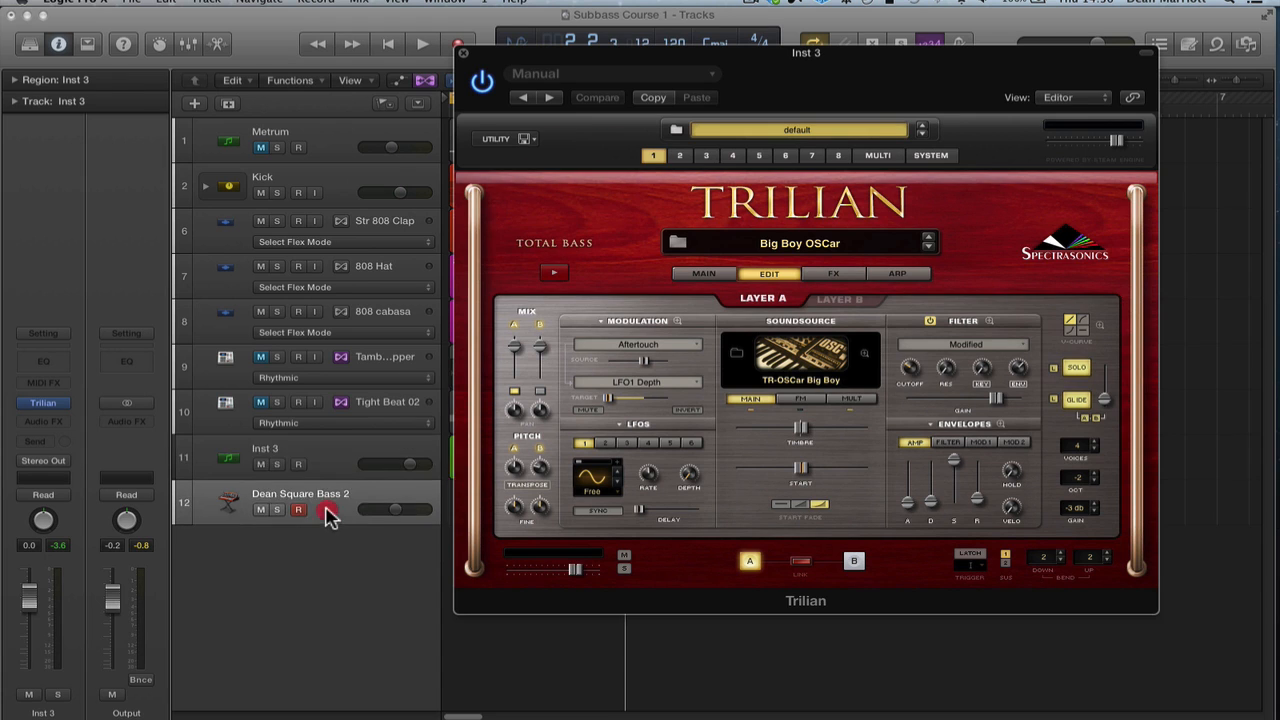
left_click(43, 401)
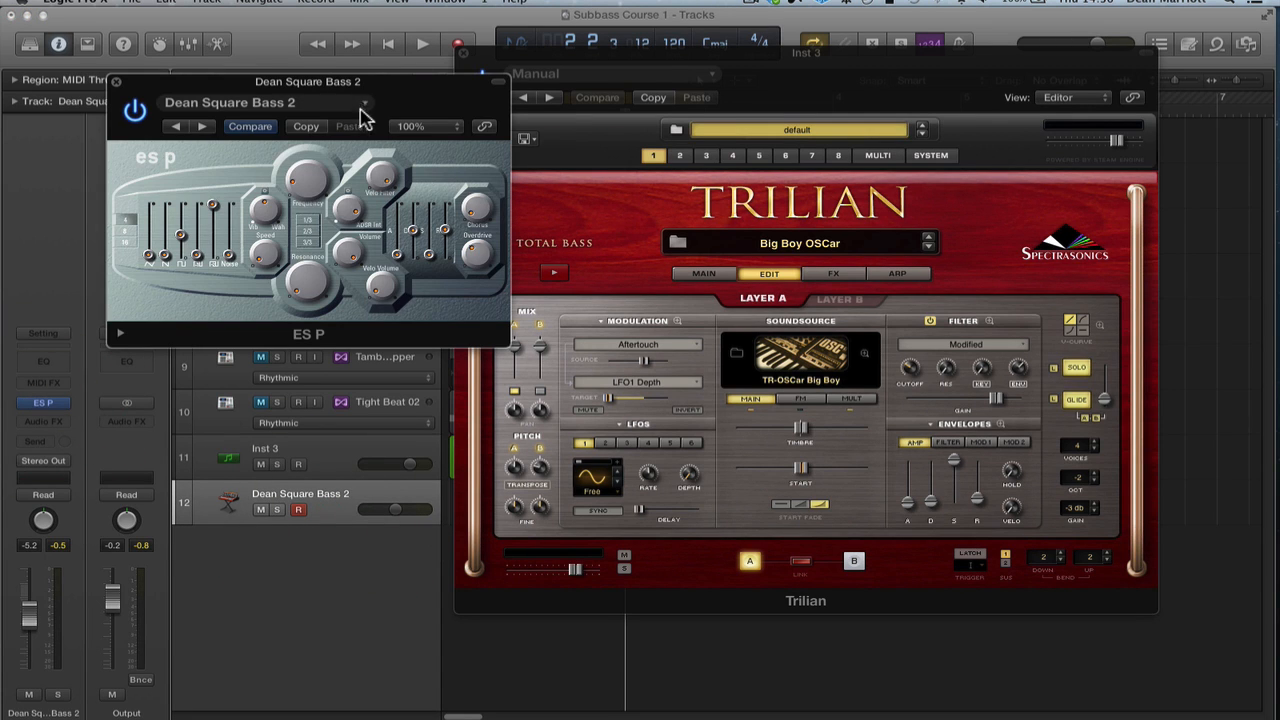
left_click_drag(395, 75, 305, 30)
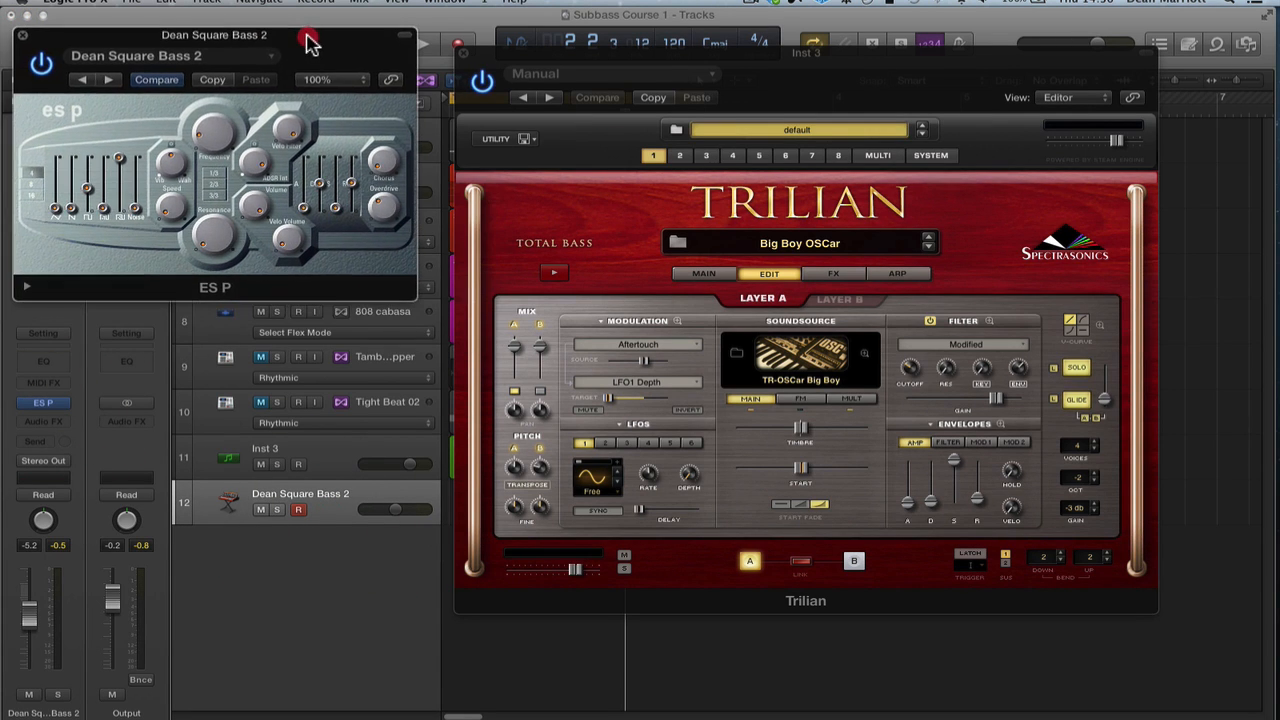
Alternate between the Inst 3 and Square Bass 2 tracks to compare the Trilian and ES P sounds.
left_click(340, 450)
left_click(338, 502)
left_click(323, 456)
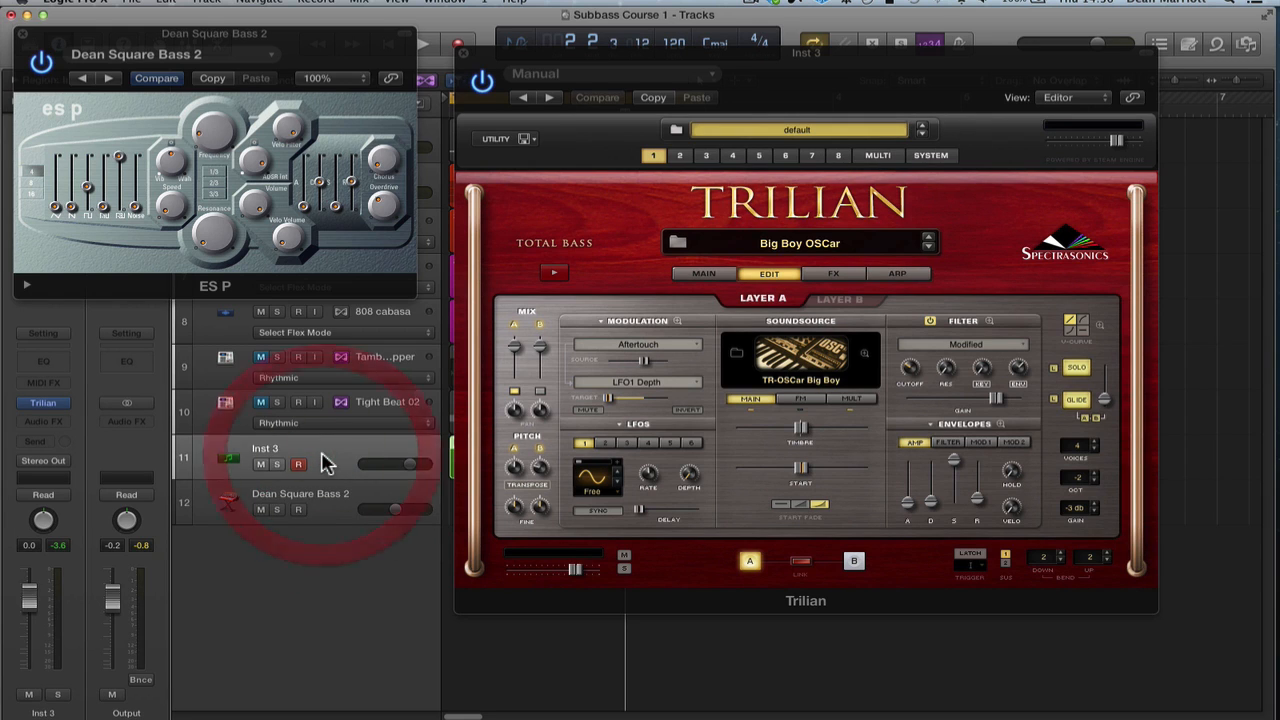
left_click(323, 513)
left_click(852, 488)
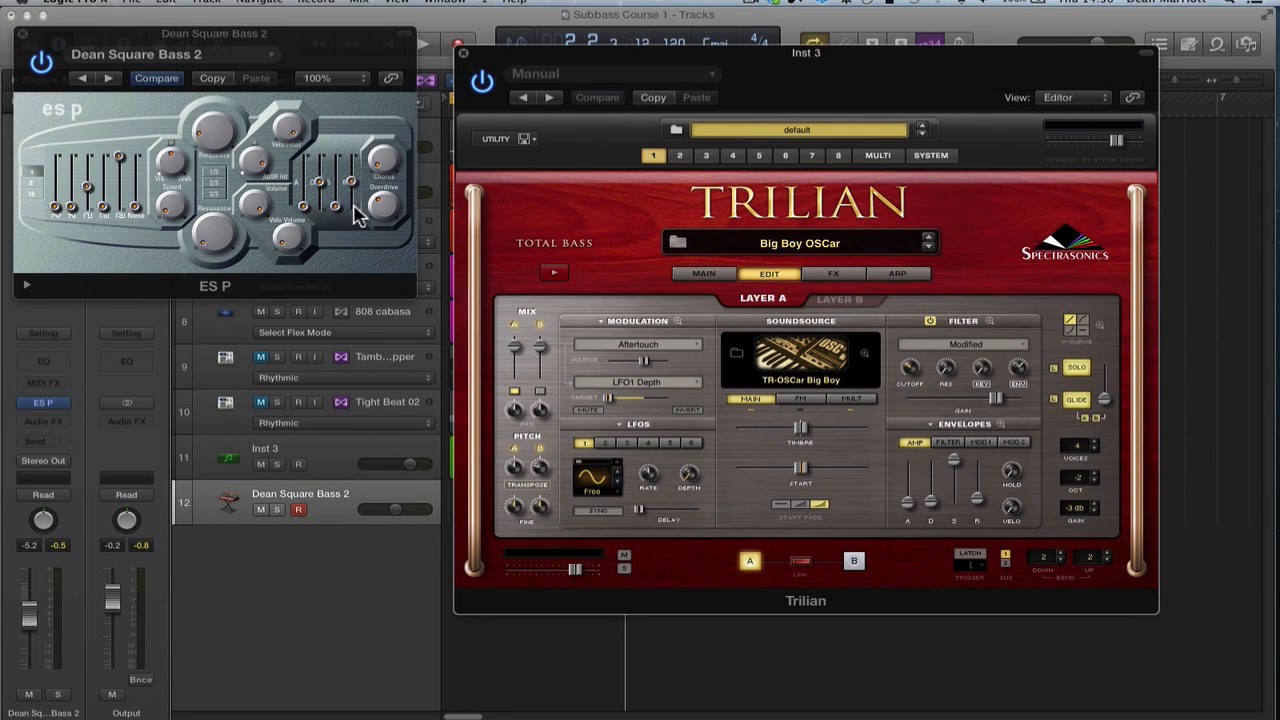
left_click(350, 203)
left_click(323, 466)
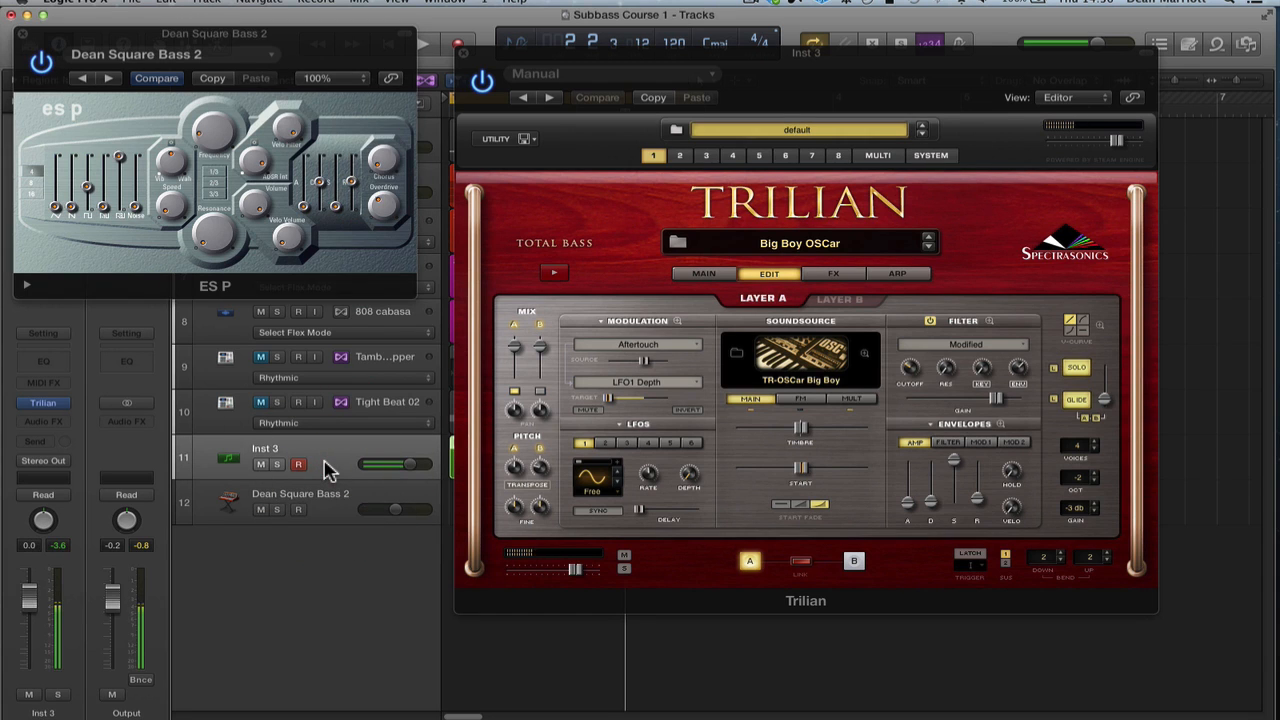
left_click(330, 509)
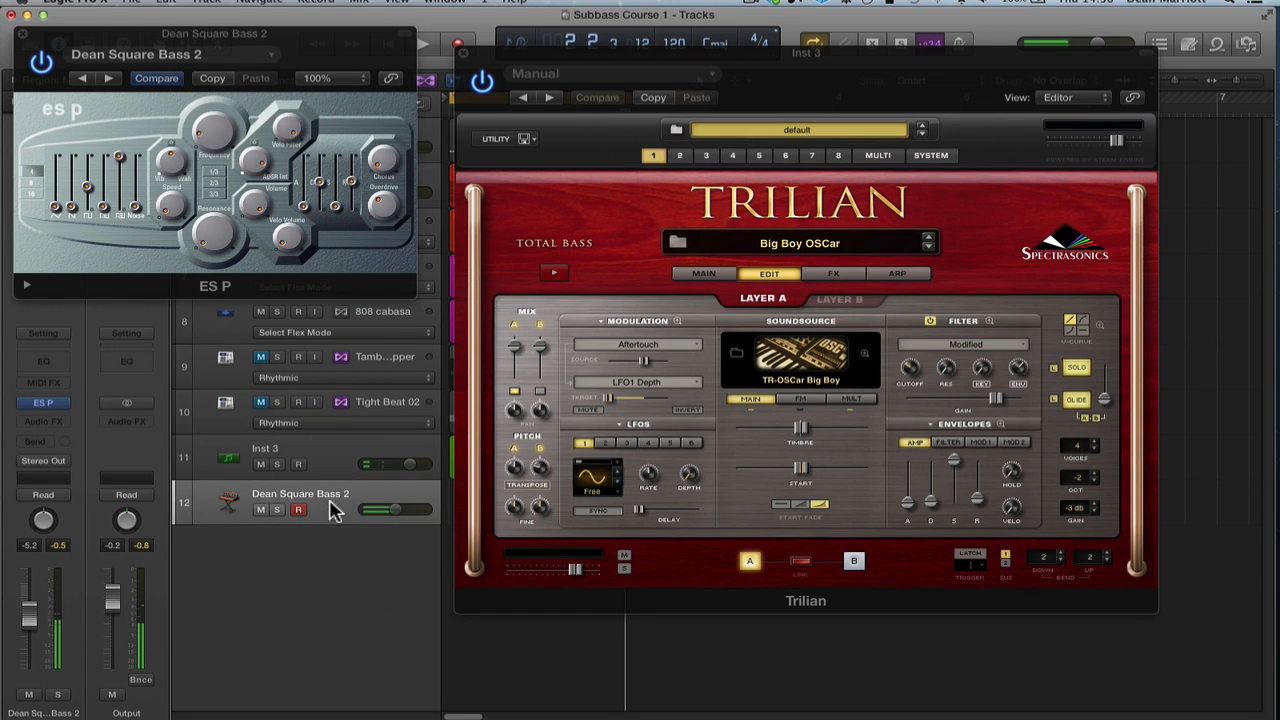
left_click(330, 464)
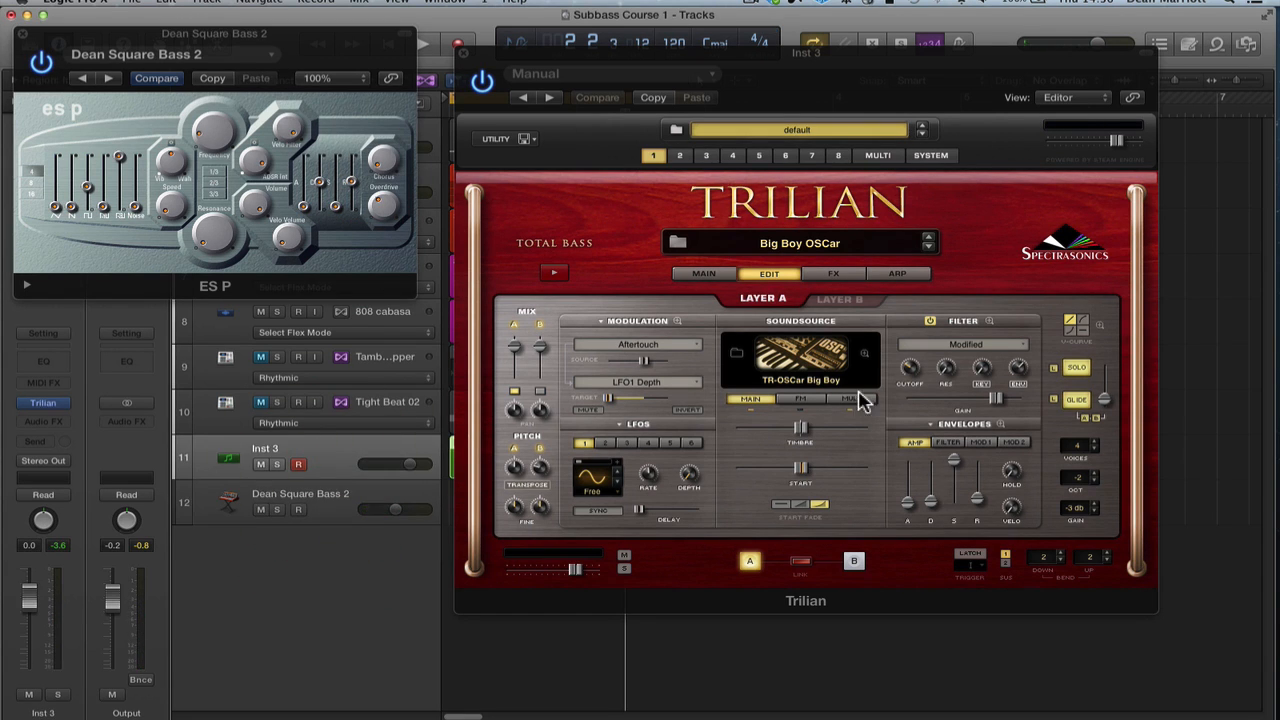
Examine Trilian's amp, filter and modulation envelopes and compare them with the ES P envelope.
left_click(948, 443)
left_click(976, 446)
left_click(1007, 445)
left_click(940, 444)
left_click(914, 443)
left_click(950, 445)
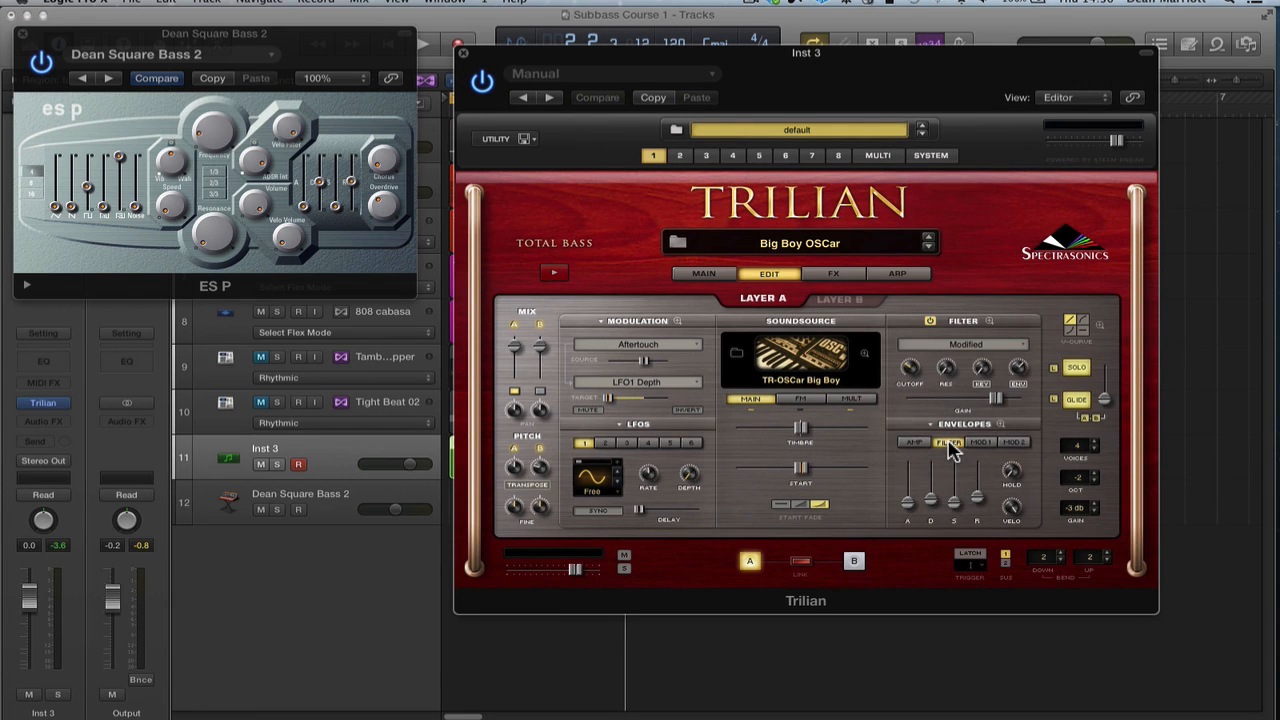
left_click(921, 445)
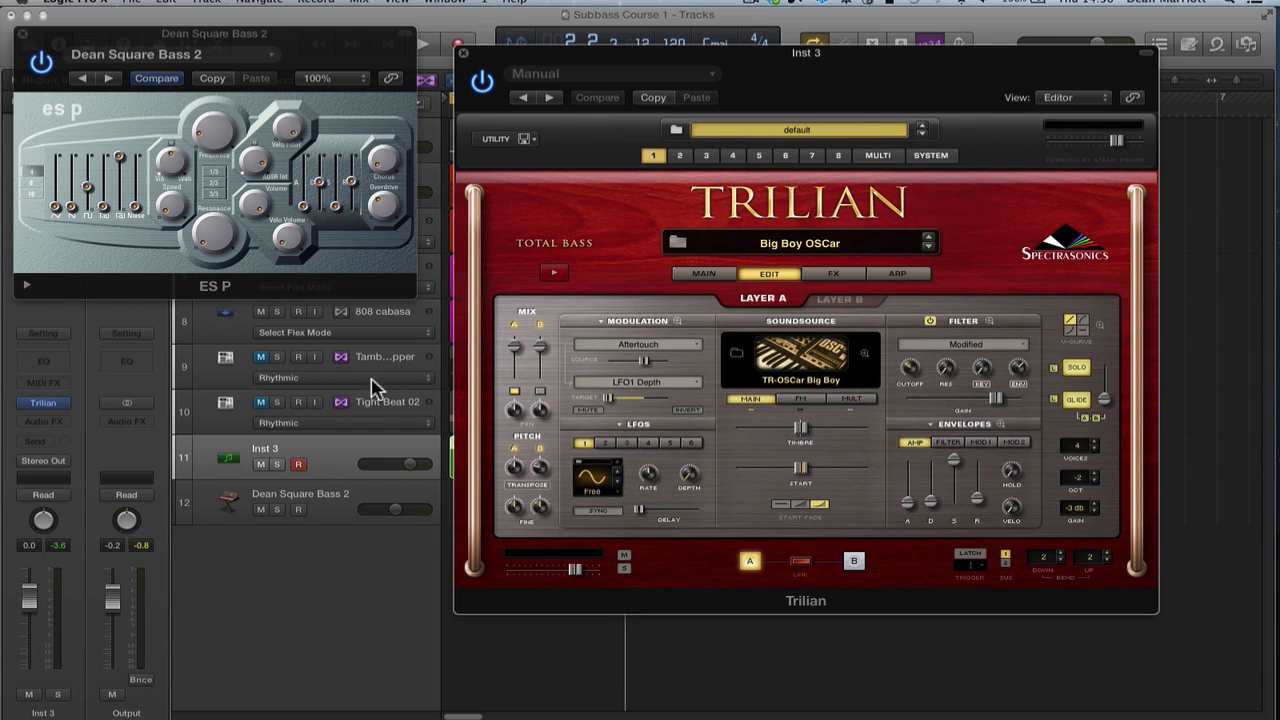
left_click(333, 197)
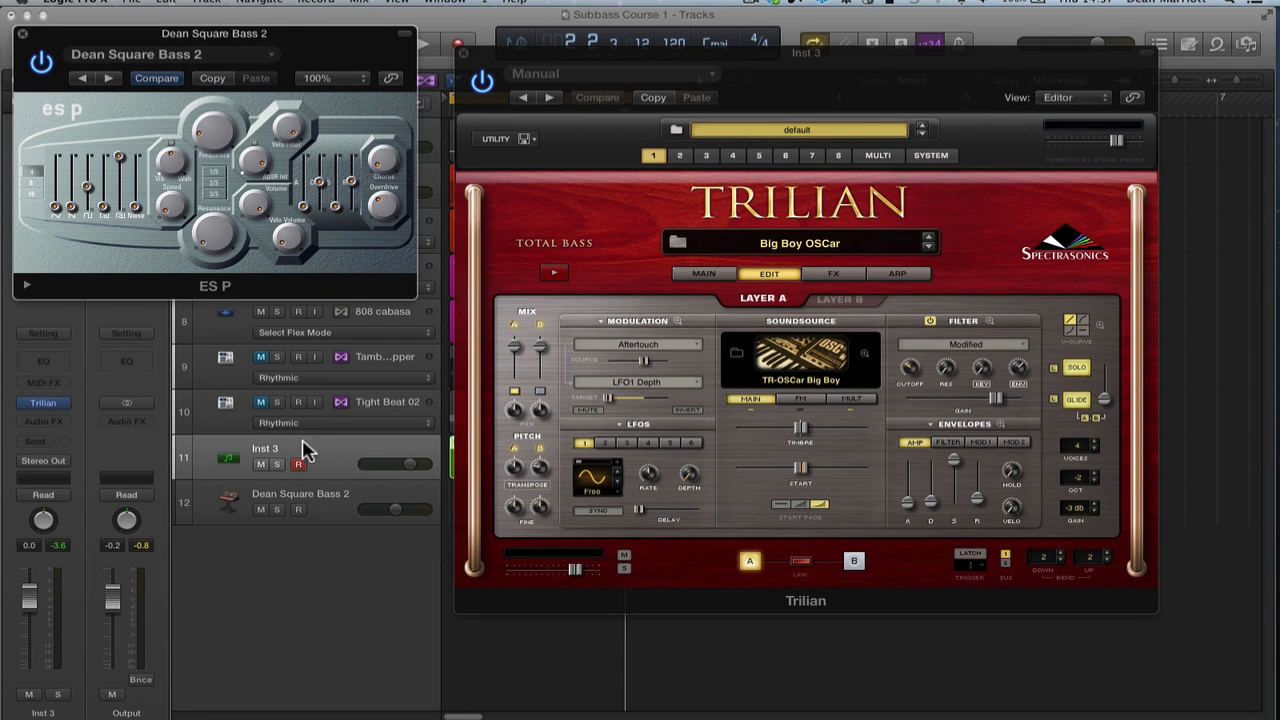
Rename the Inst 3 track as Trillian.
double_click(271, 451)
type("Trillio")
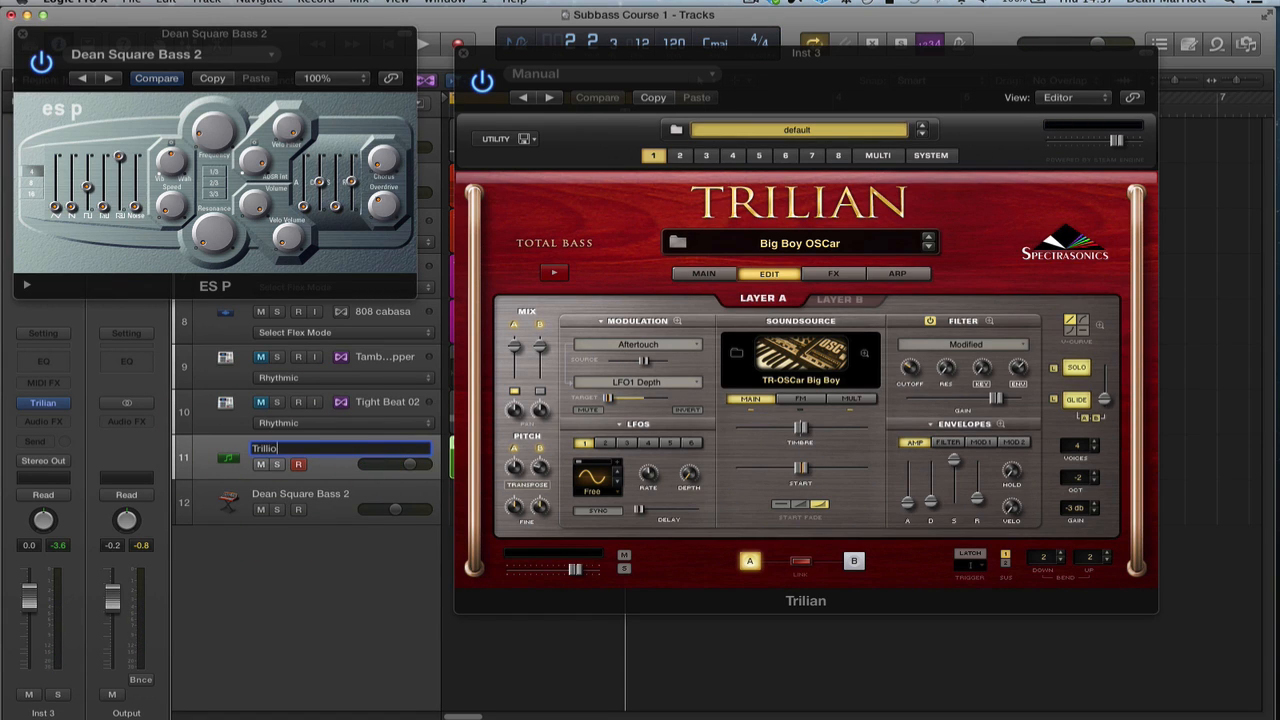
type("n")
key("Return")
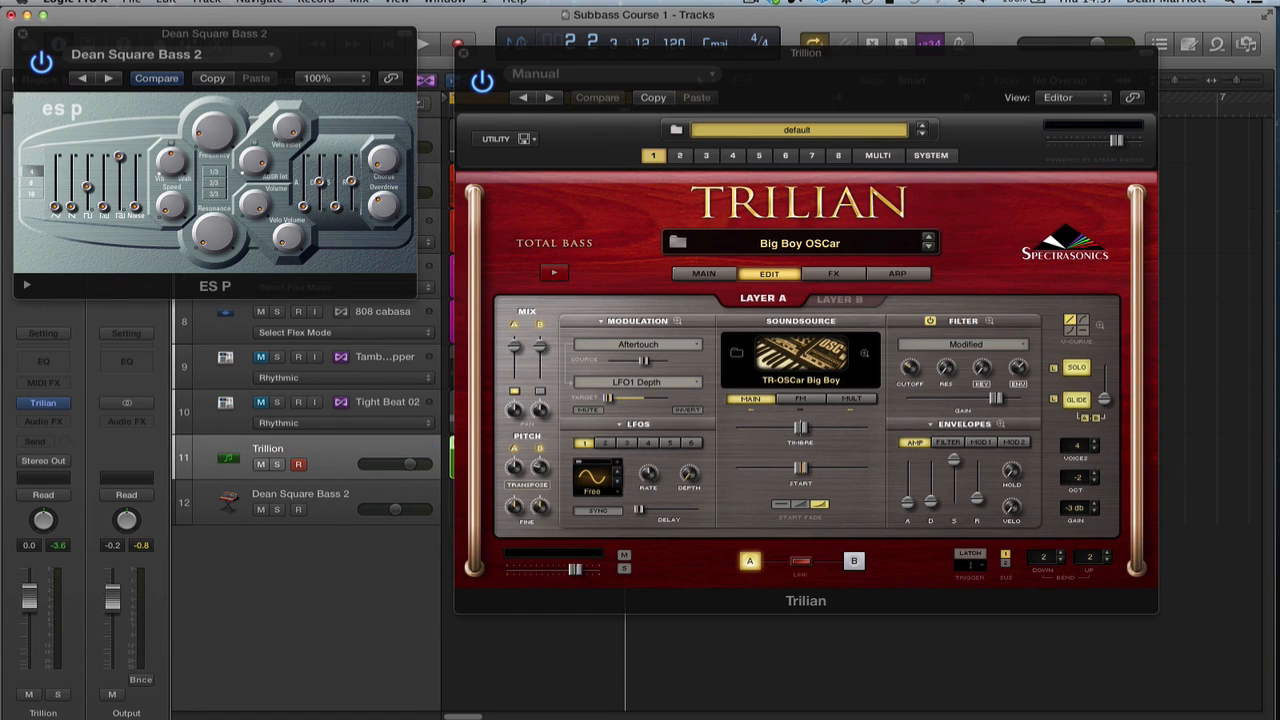
left_click(260, 462)
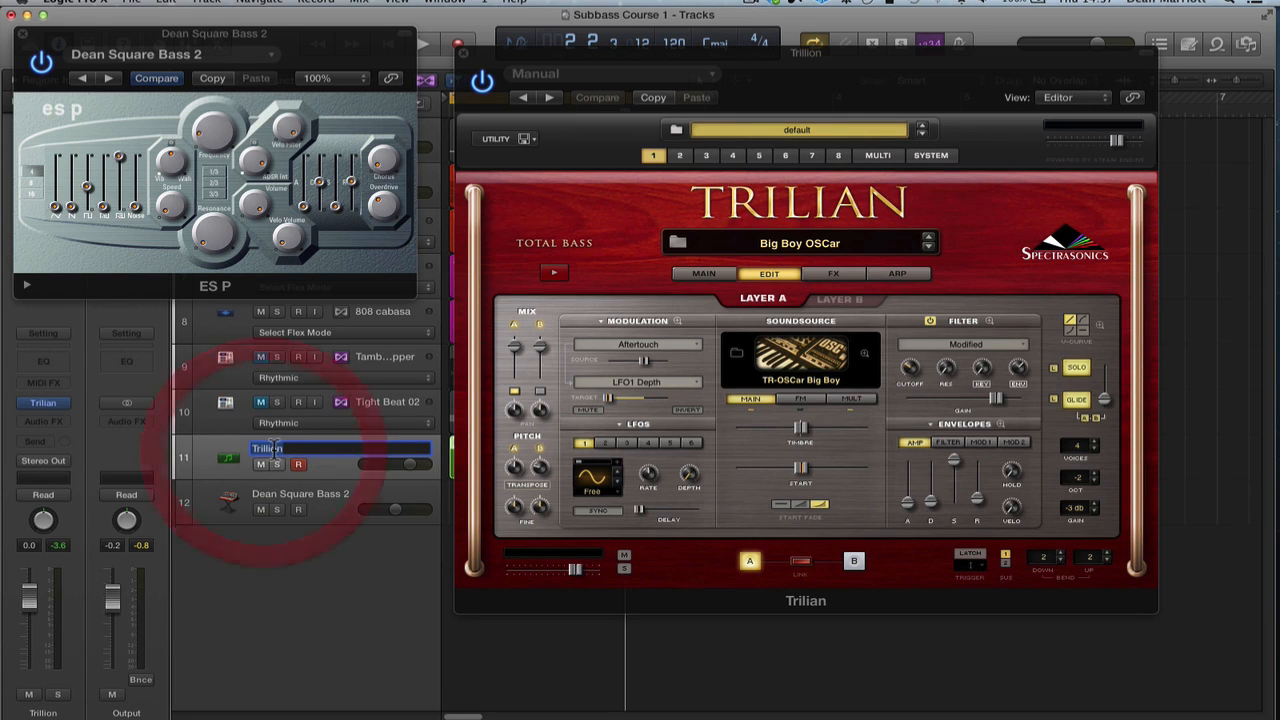
double_click(268, 450)
left_click(278, 449)
key("BackSpace")
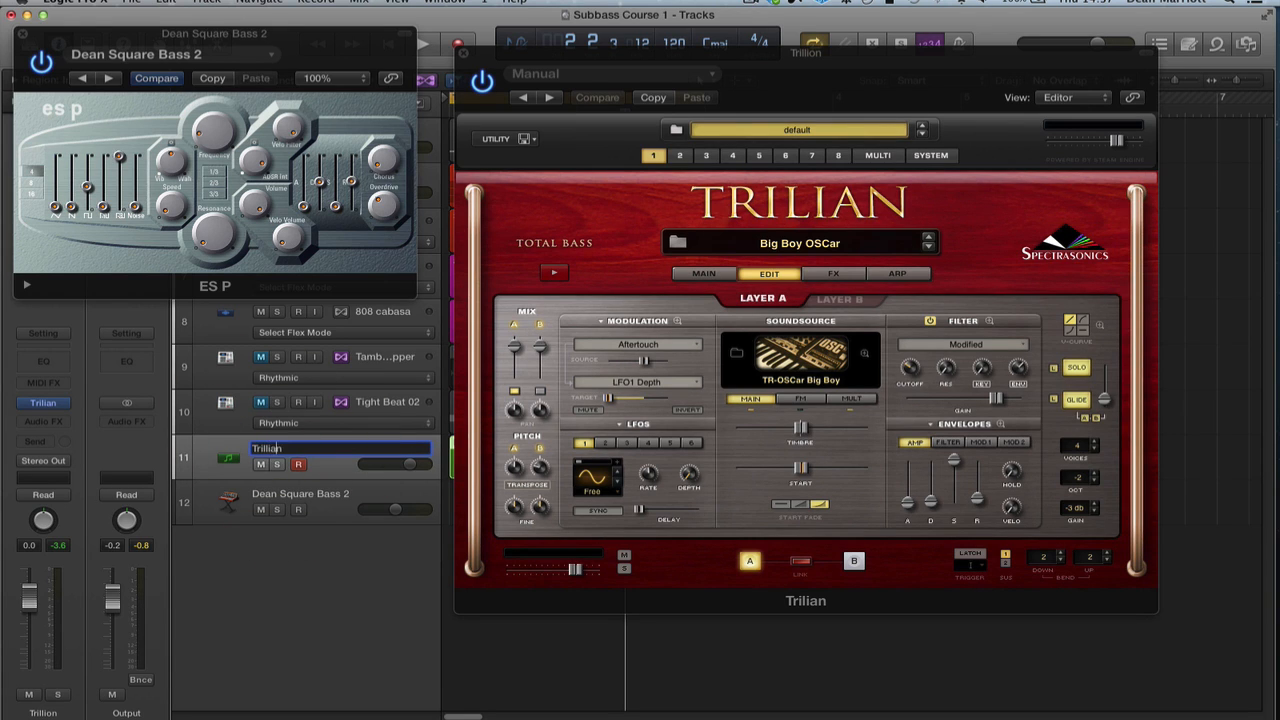
type("a")
key("Return")
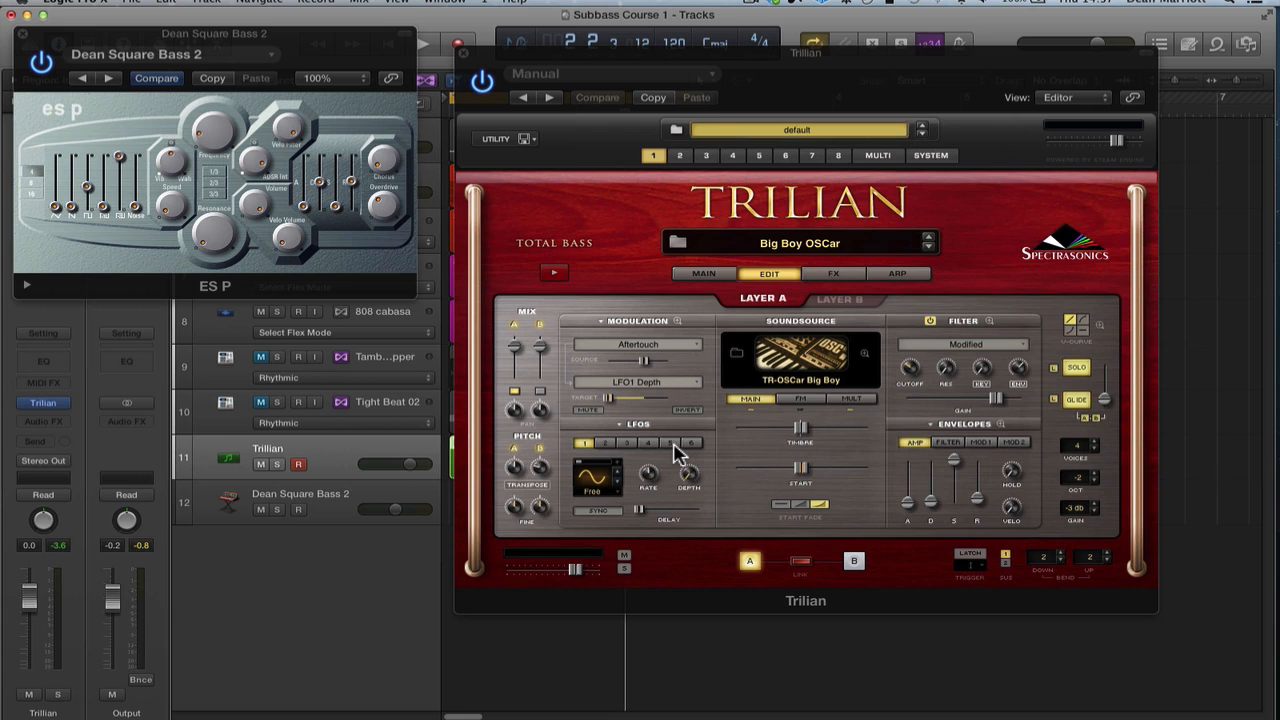
Show Trilian's filter envelope and check the filter's envelope amount and the envelope's decay.
left_click(948, 442)
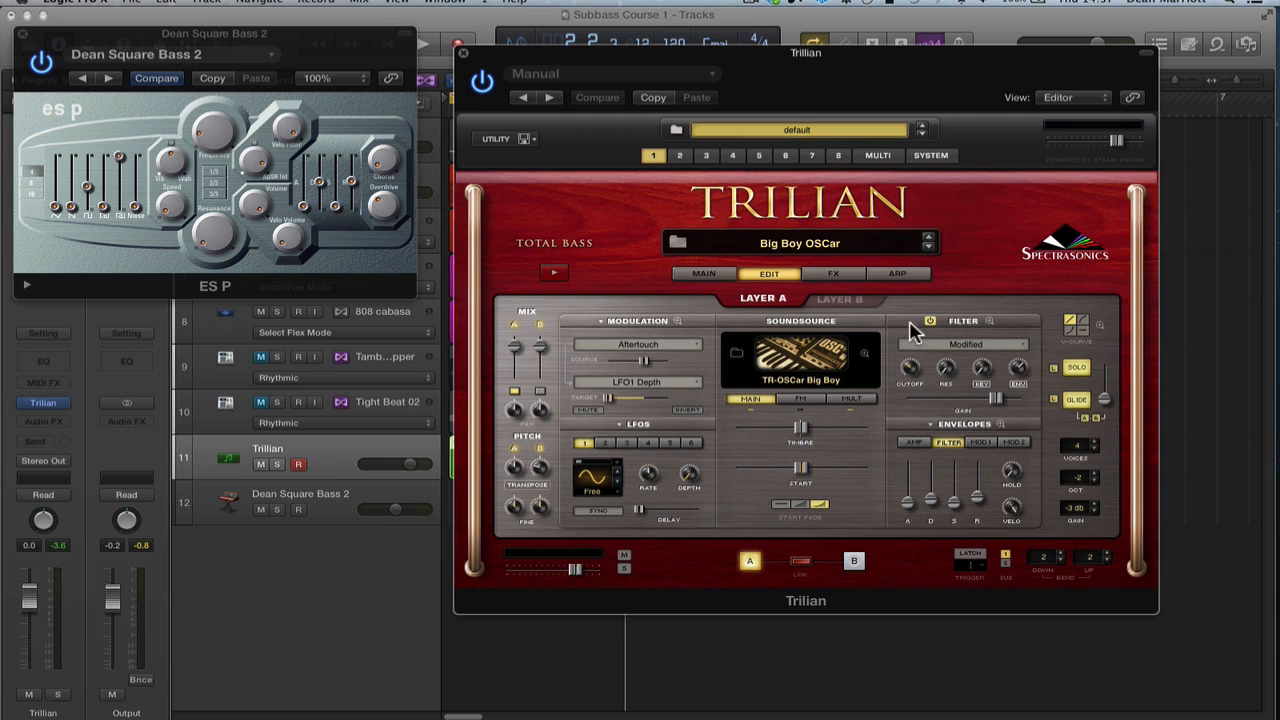
left_click_drag(1018, 372, 1018, 371)
left_click_drag(932, 503, 933, 509)
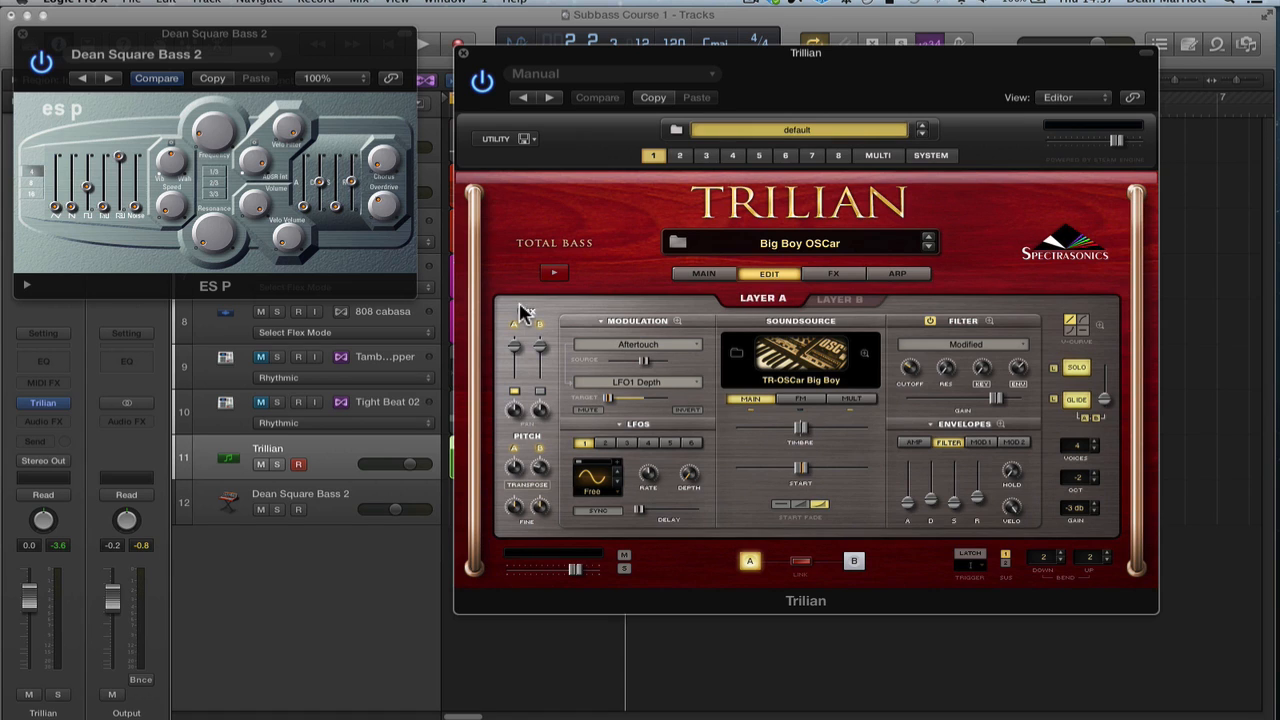
Audition Trilian's layer B by switching it on and off in the layer mix.
left_click(540, 394)
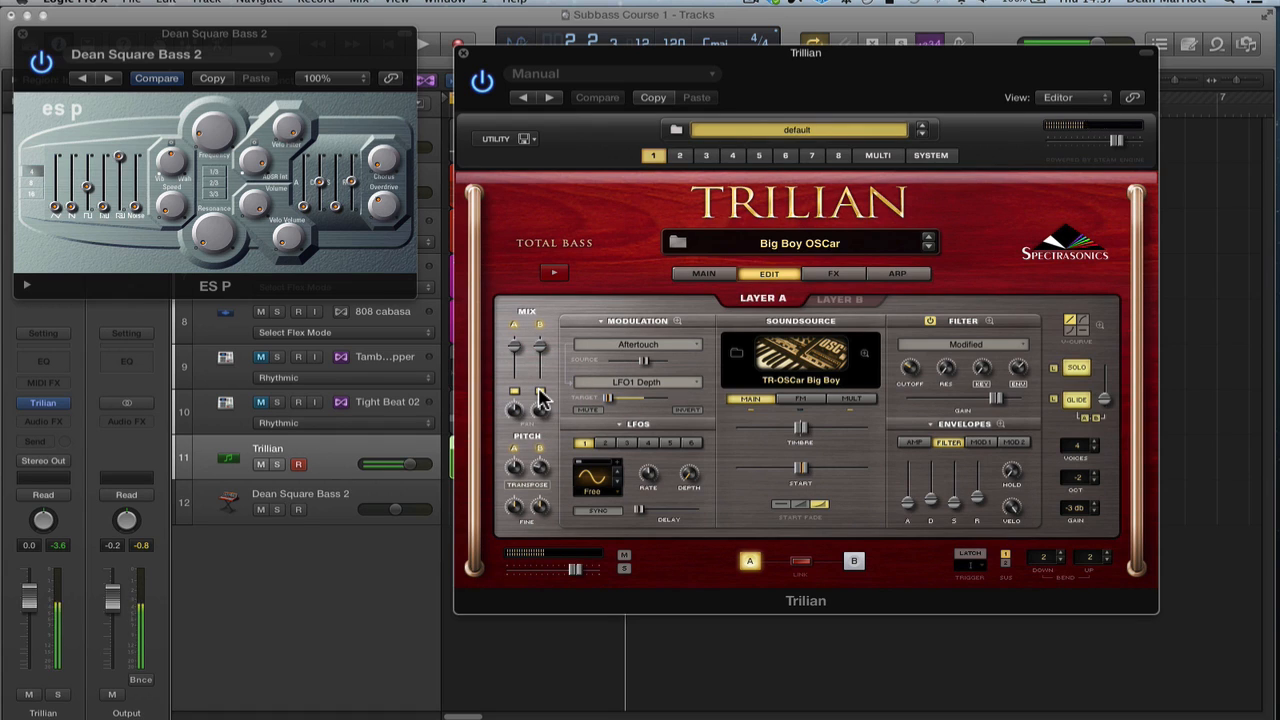
left_click(540, 394)
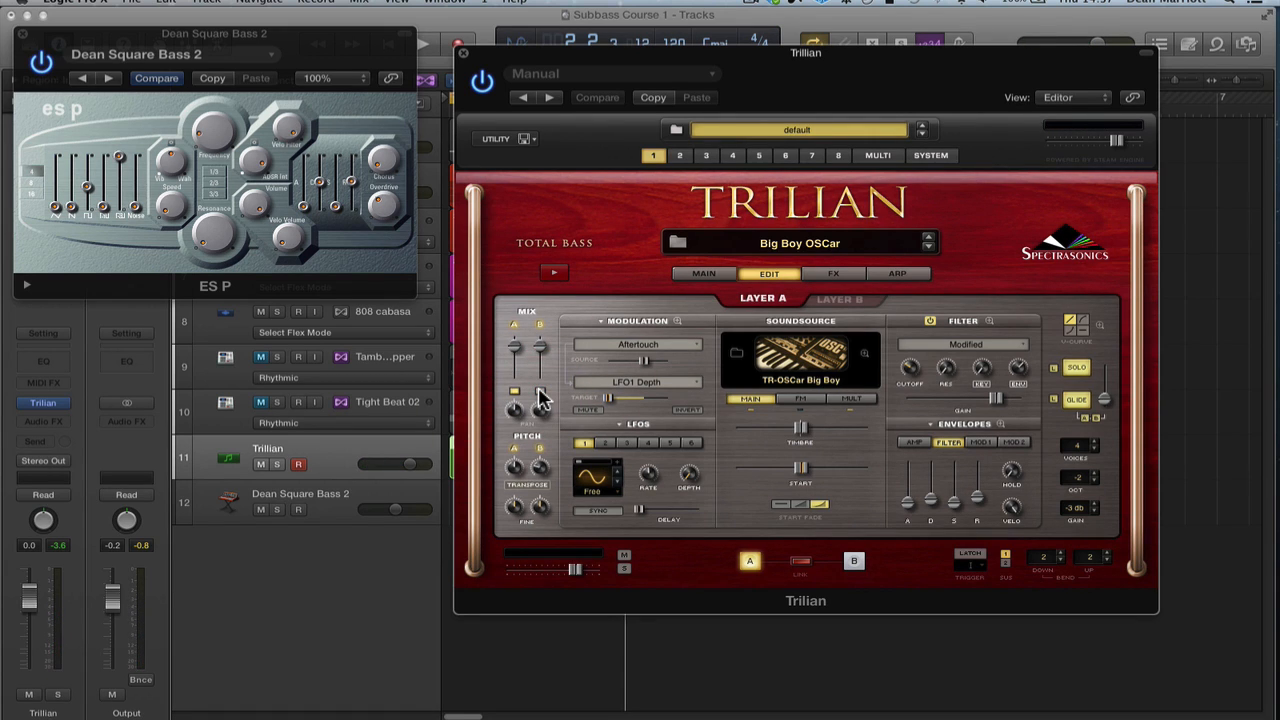
left_click(515, 372)
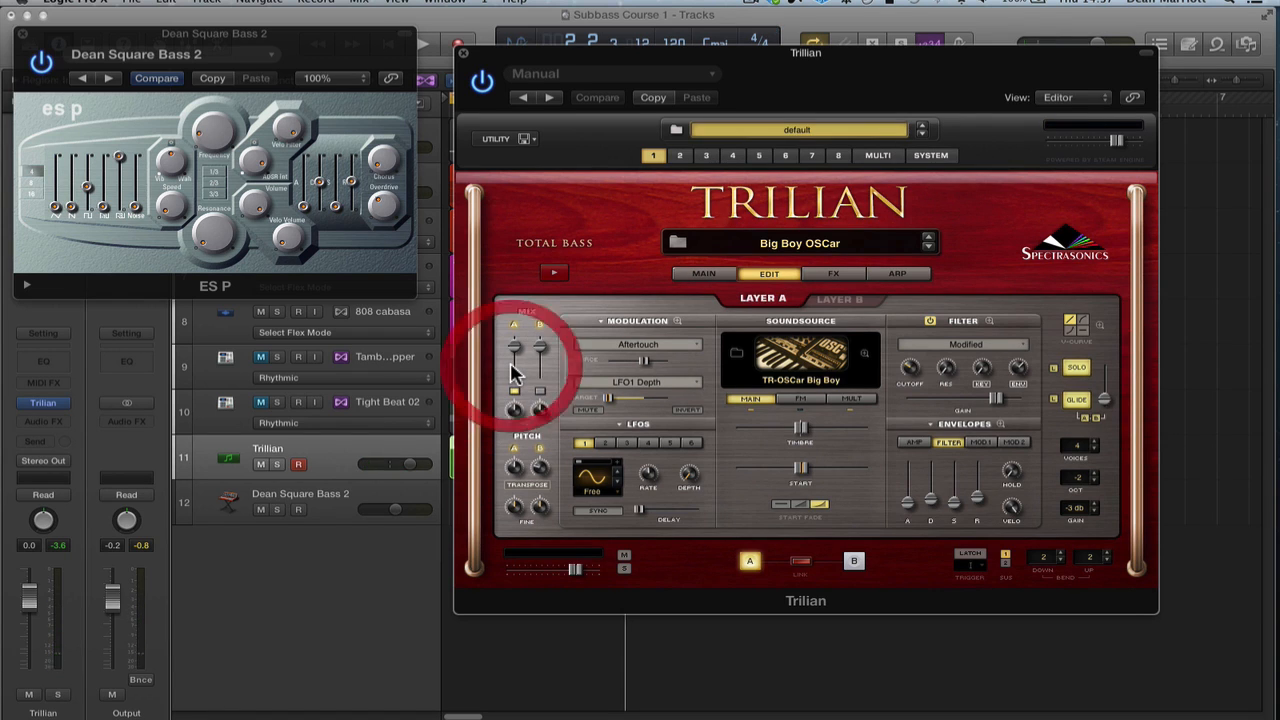
Enable Harmonia on layer A, transpose voice 1 by +12, adjust its level and raise the Harmonia mix to about the middle.
left_click(803, 400)
left_click(851, 399)
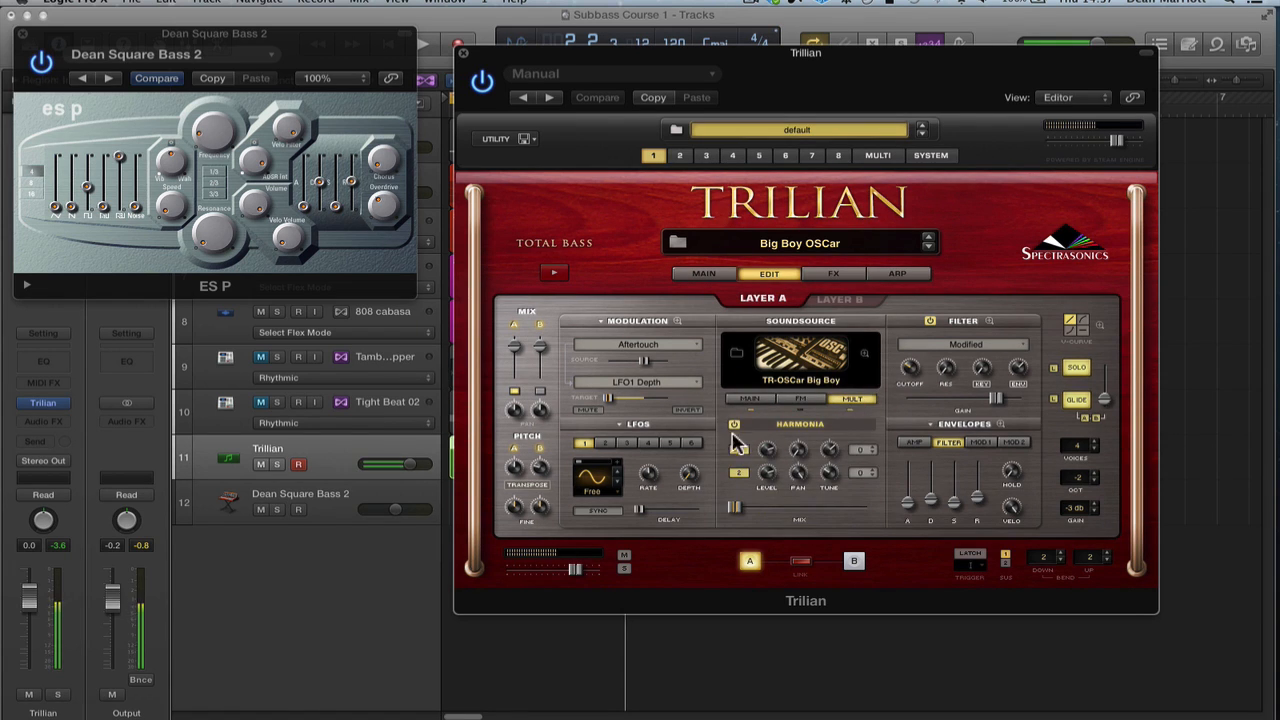
left_click(735, 425)
left_click(866, 450)
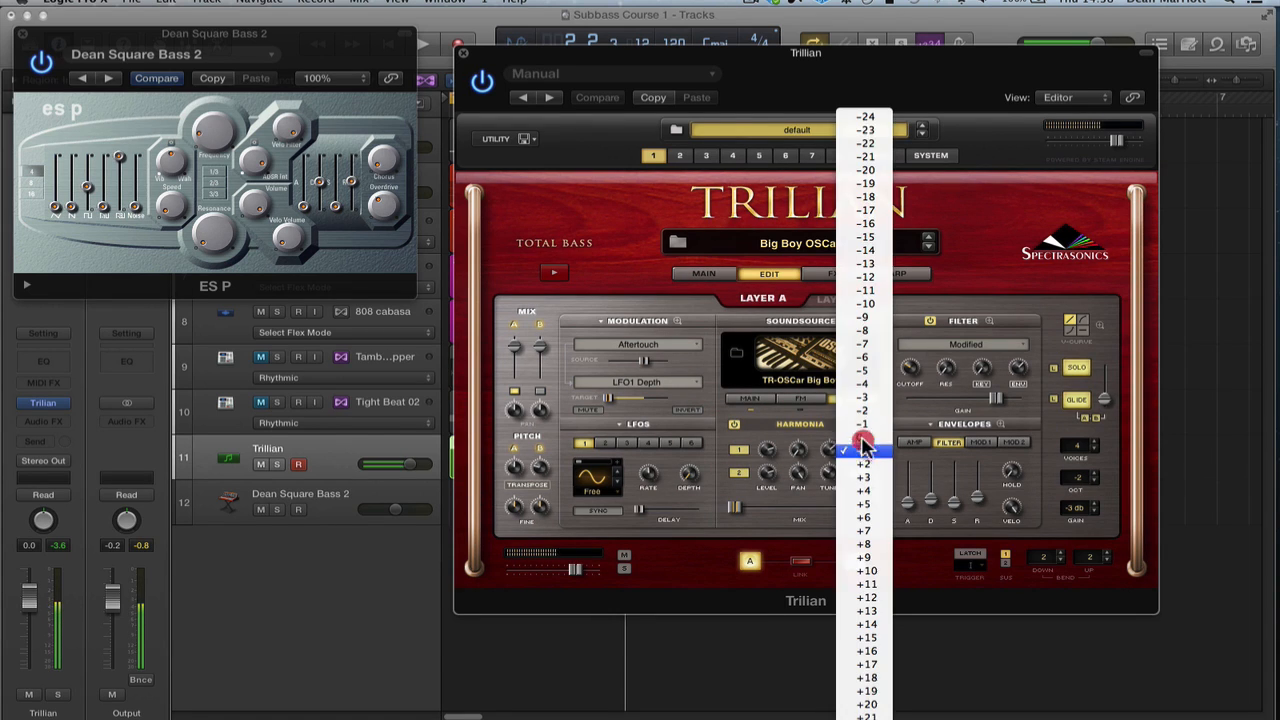
left_click_drag(863, 436, 871, 588)
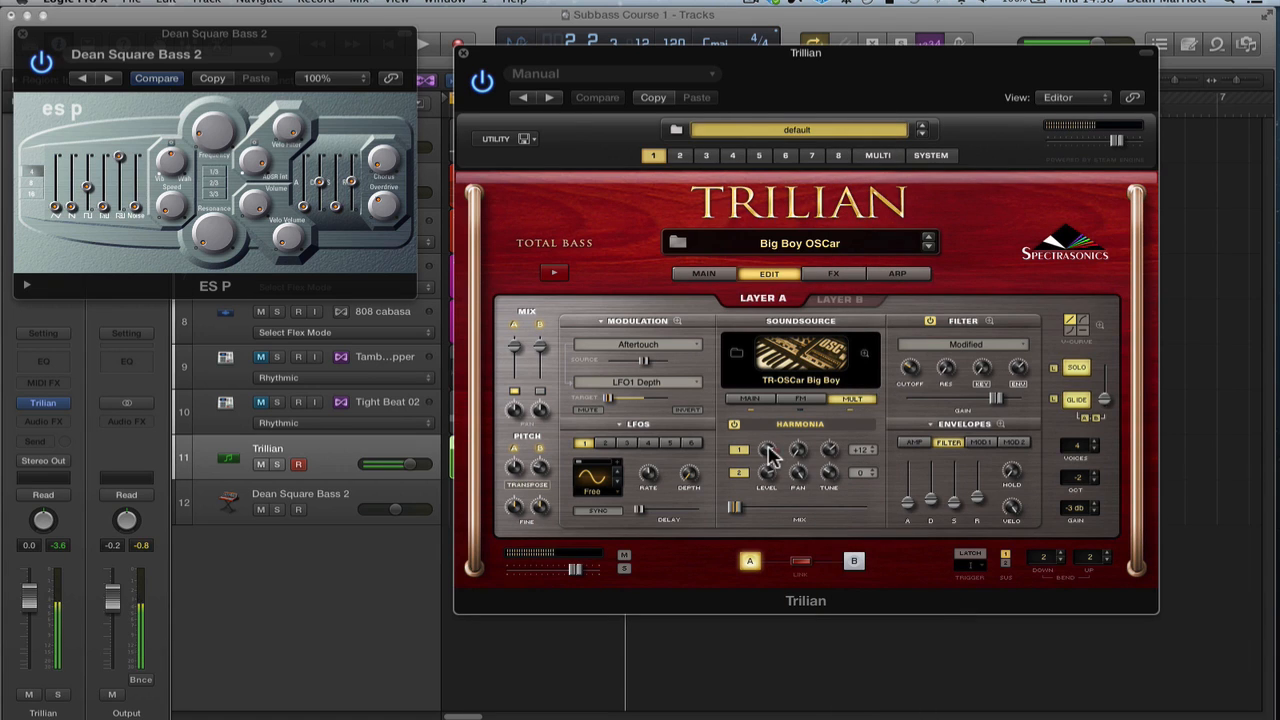
left_click_drag(766, 385, 767, 443)
left_click_drag(740, 518, 805, 517)
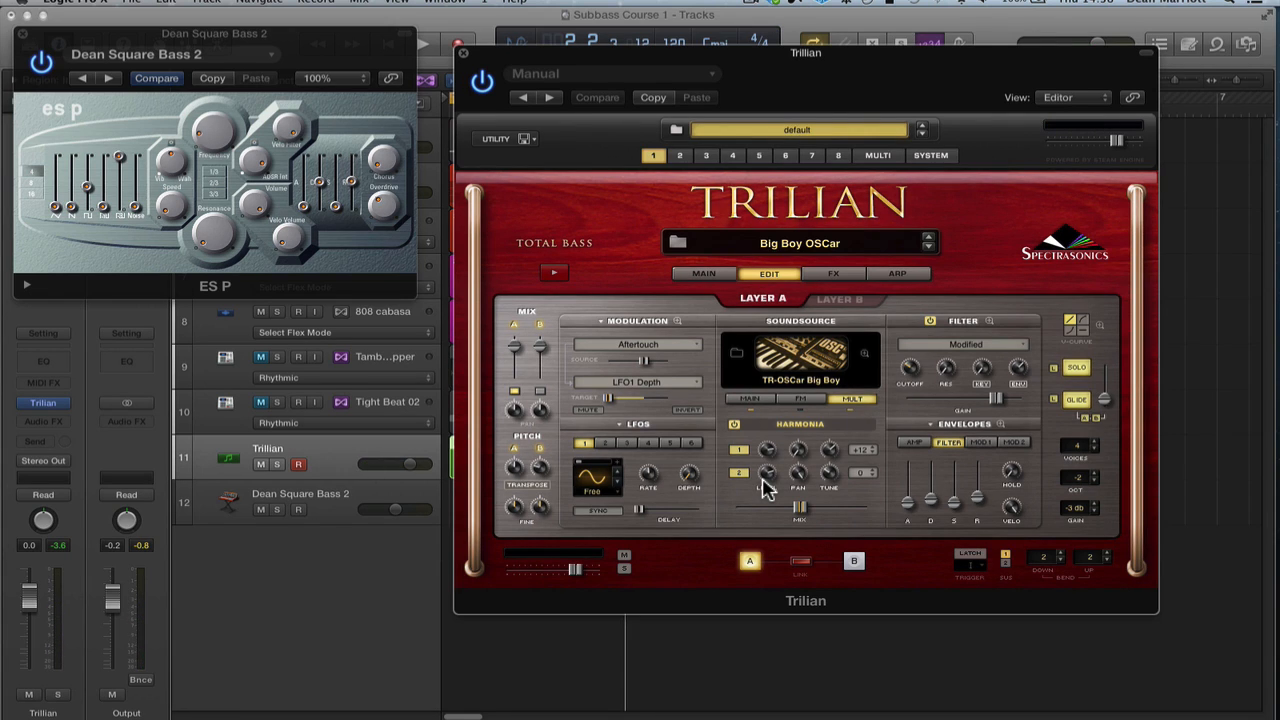
Play the bass along with the drum loop and lower the Trillian track's volume to -3.0 dB.
key("space")
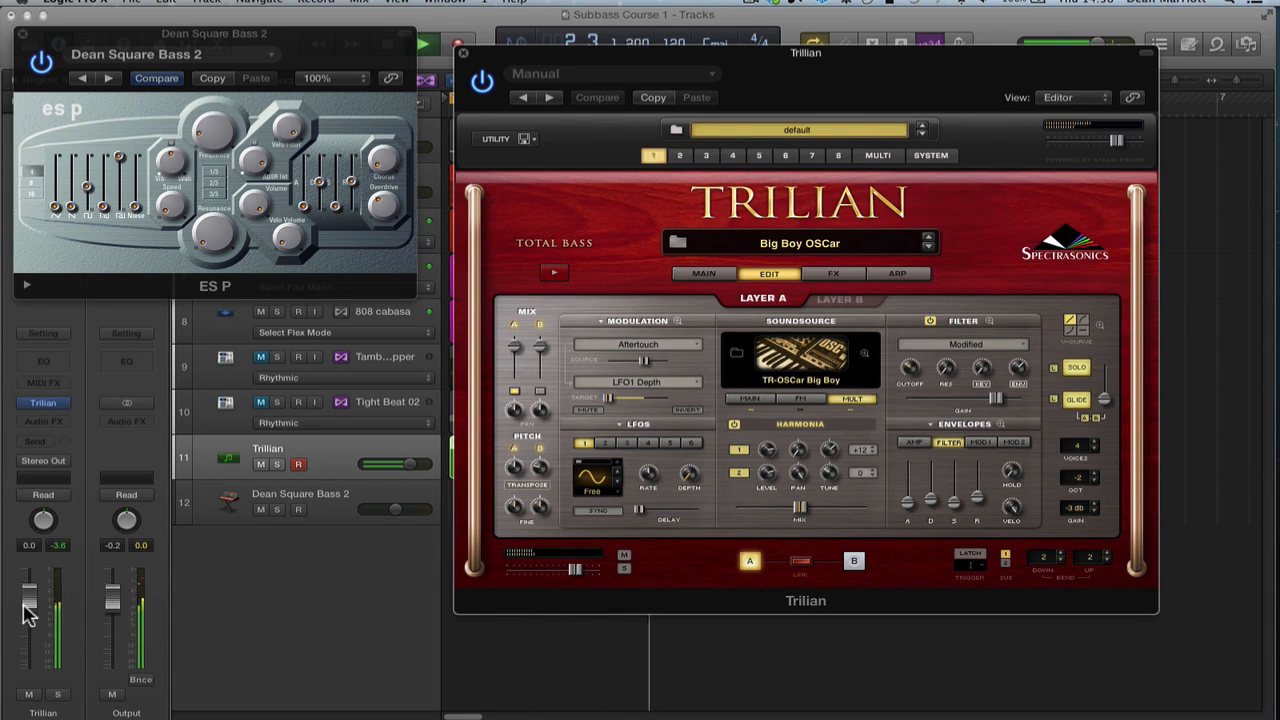
left_click_drag(28, 612, 28, 632)
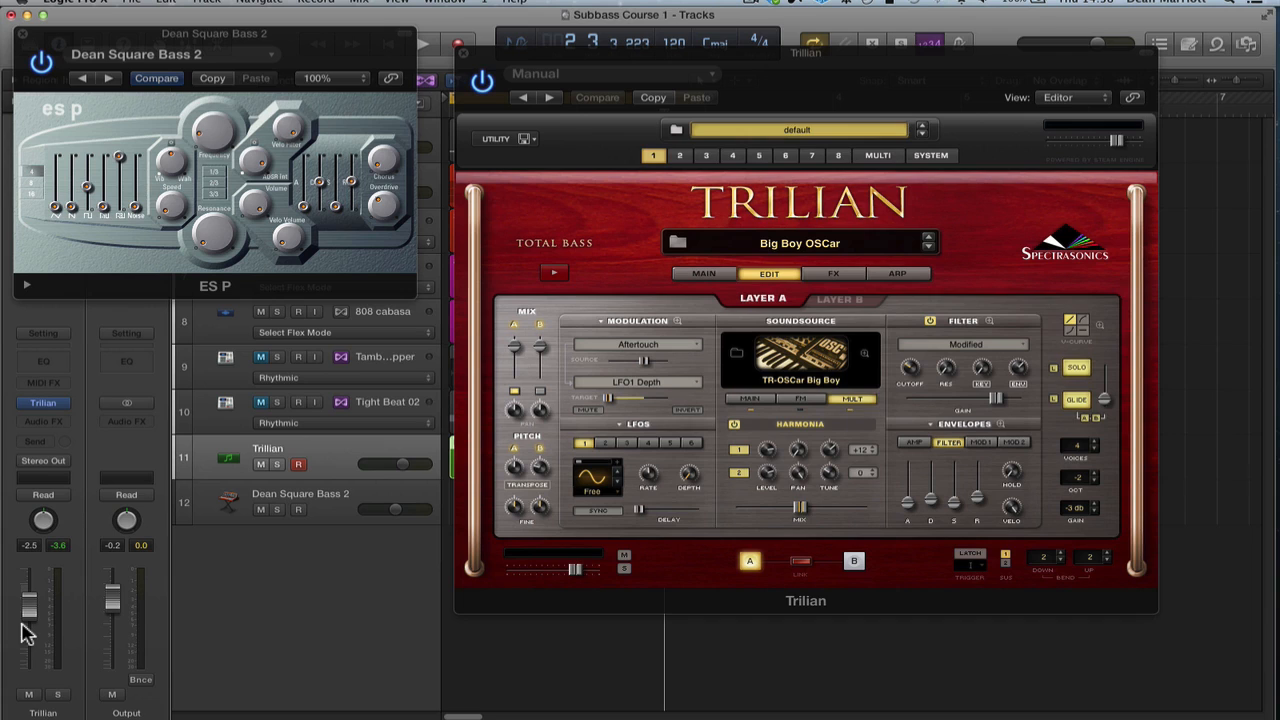
key("space")
left_click_drag(34, 612, 31, 616)
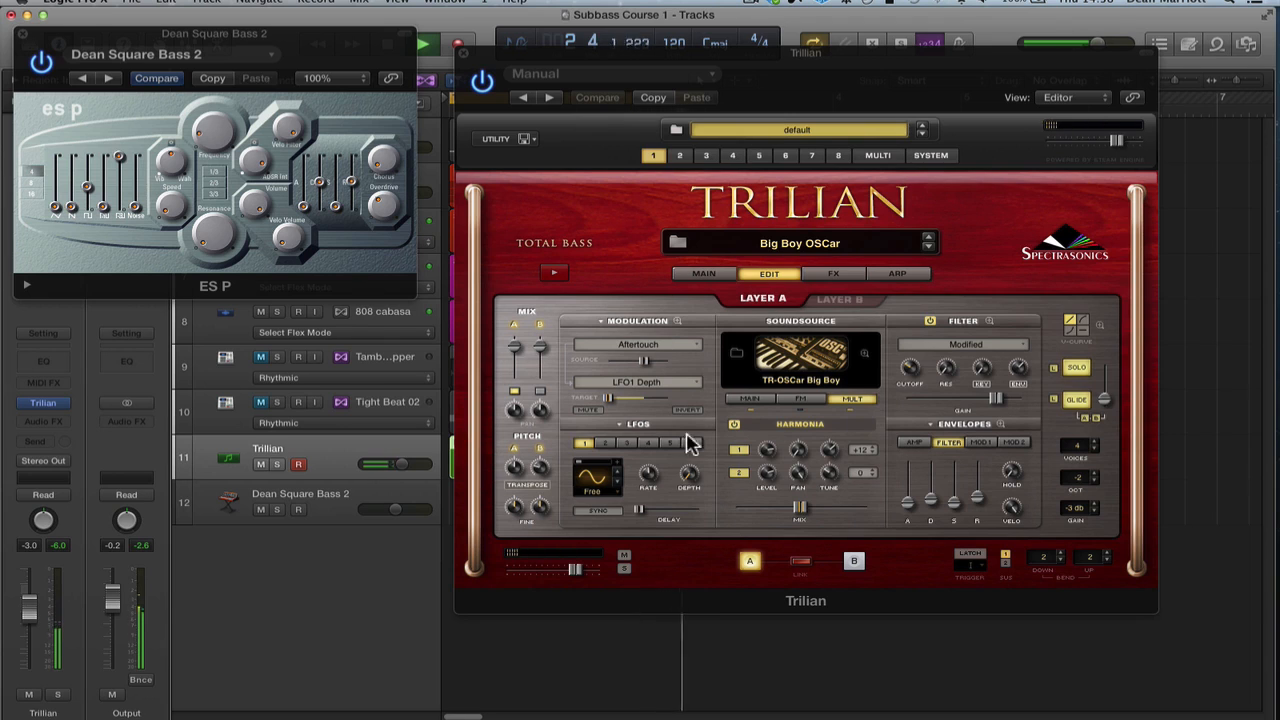
Compare the bass with Harmonia off and on during playback, and set the Trillian track's volume to -3.2 dB.
left_click(735, 424)
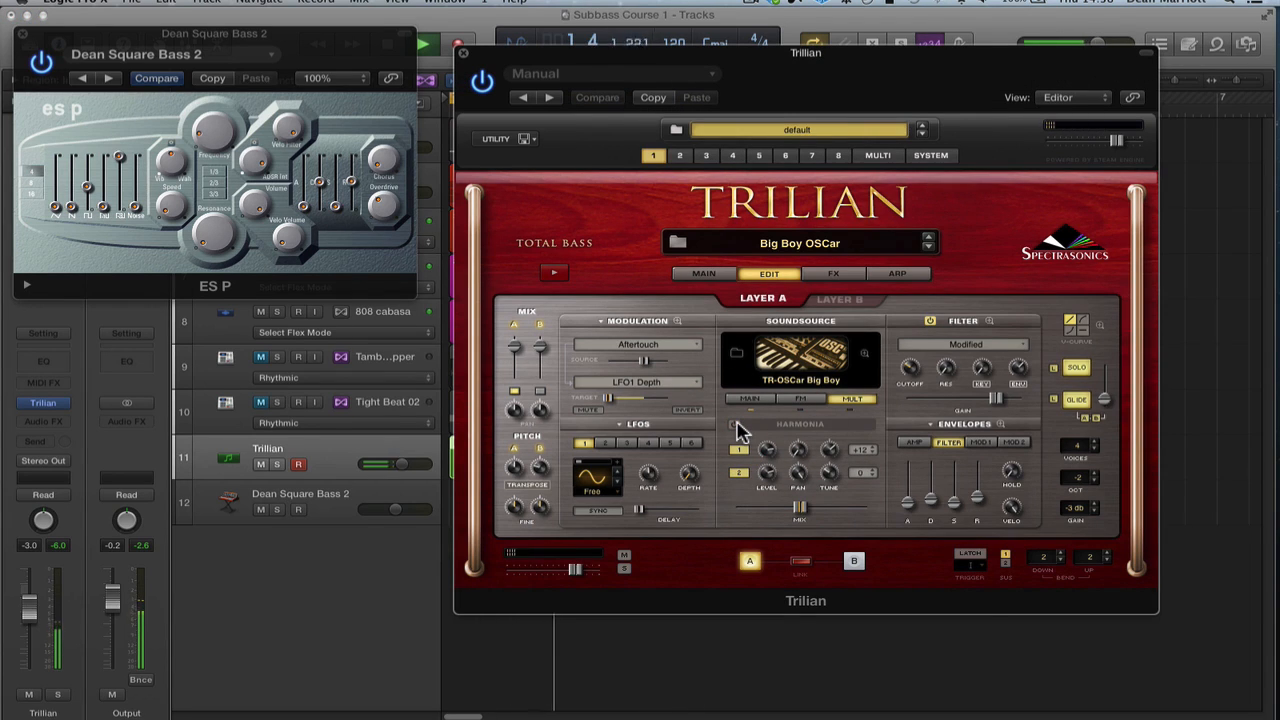
left_click(735, 425)
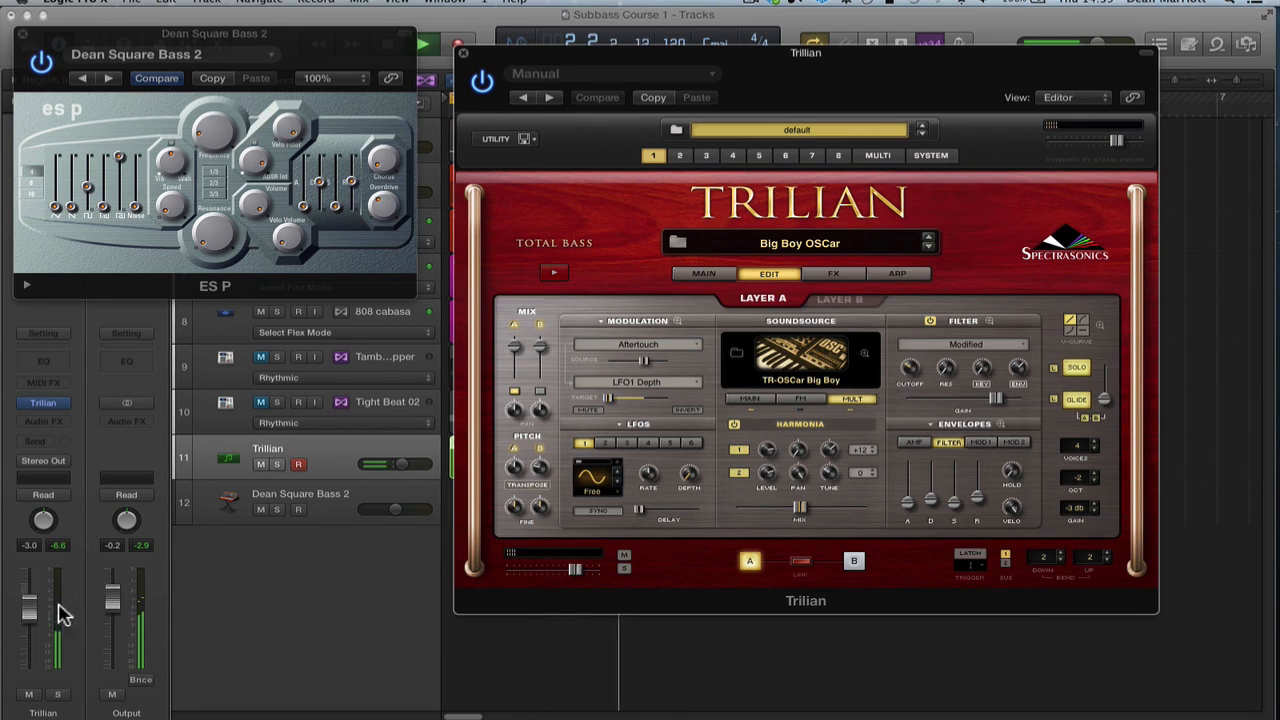
left_click_drag(29, 607, 28, 618)
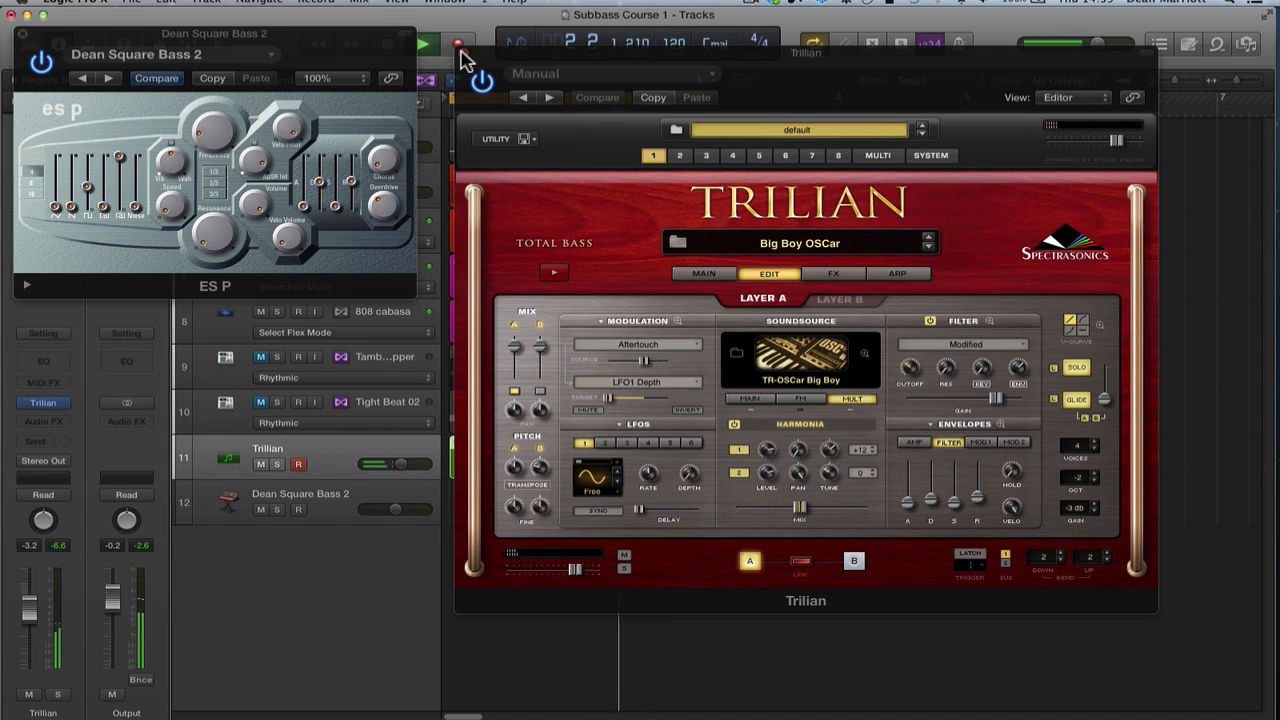
Close the Trilian and ES P instrument windows and stop playback.
left_click(463, 52)
left_click(460, 50)
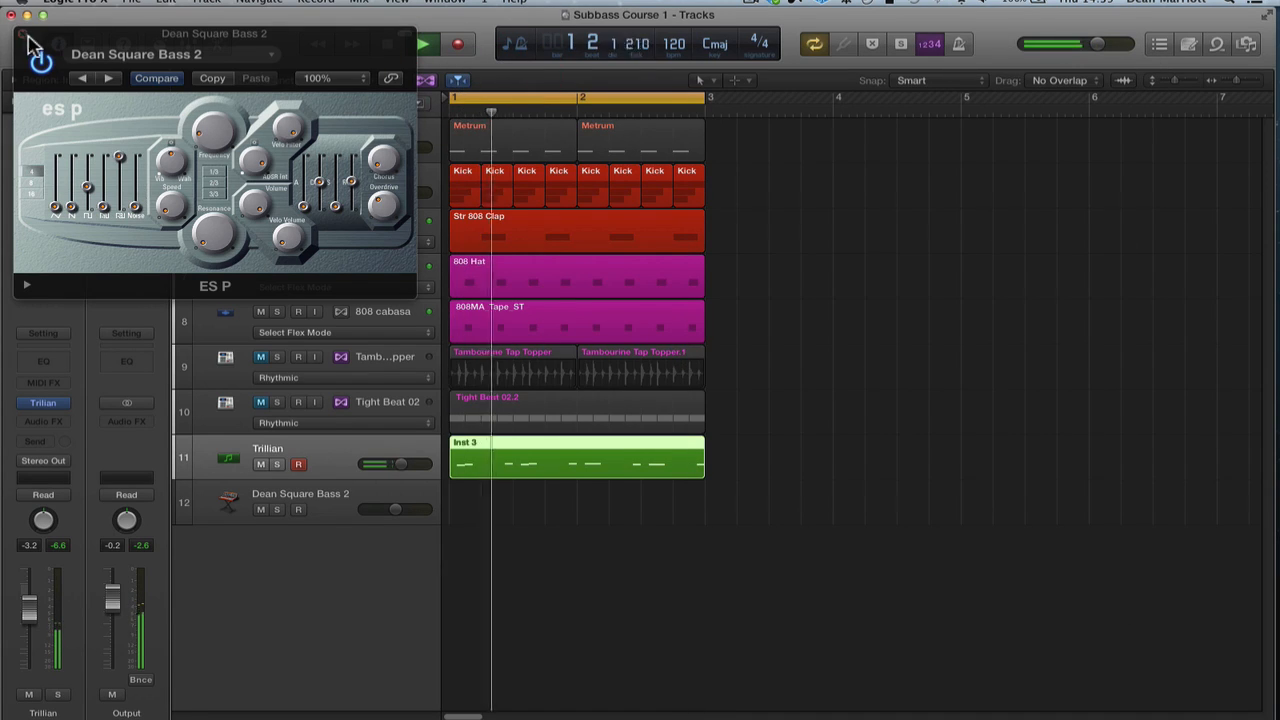
left_click(22, 33)
left_click(766, 457)
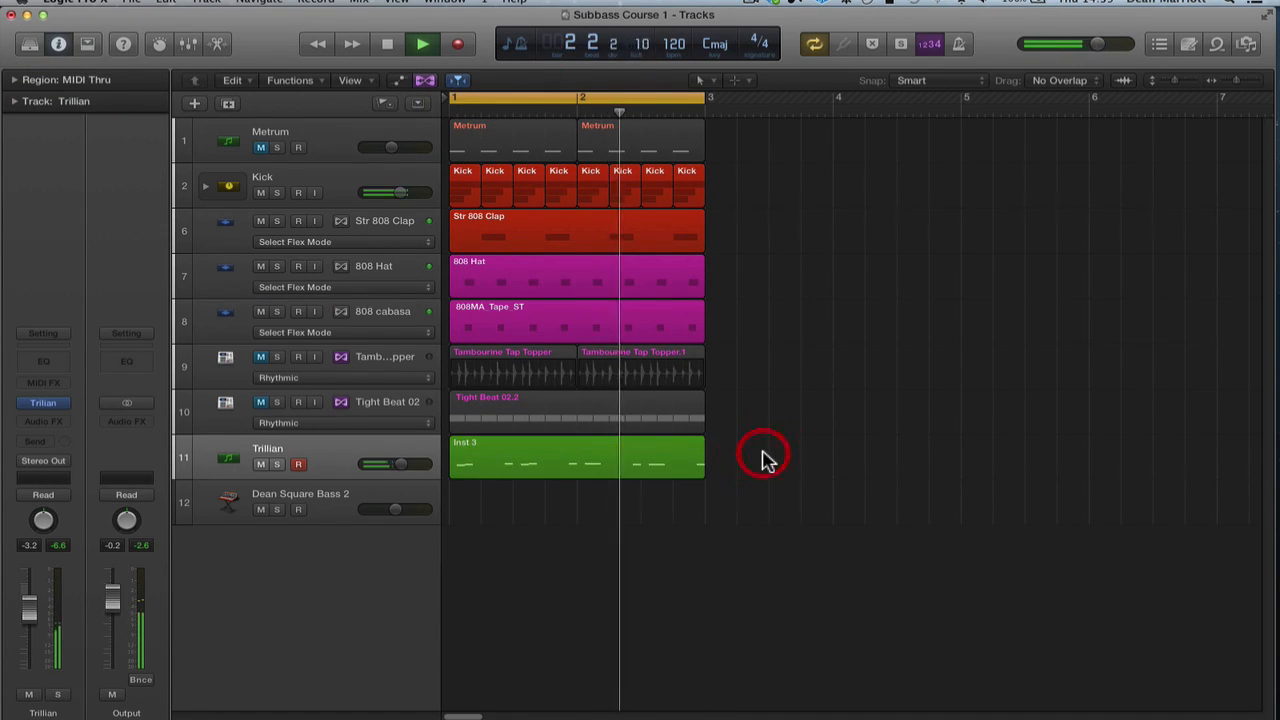
key("space")
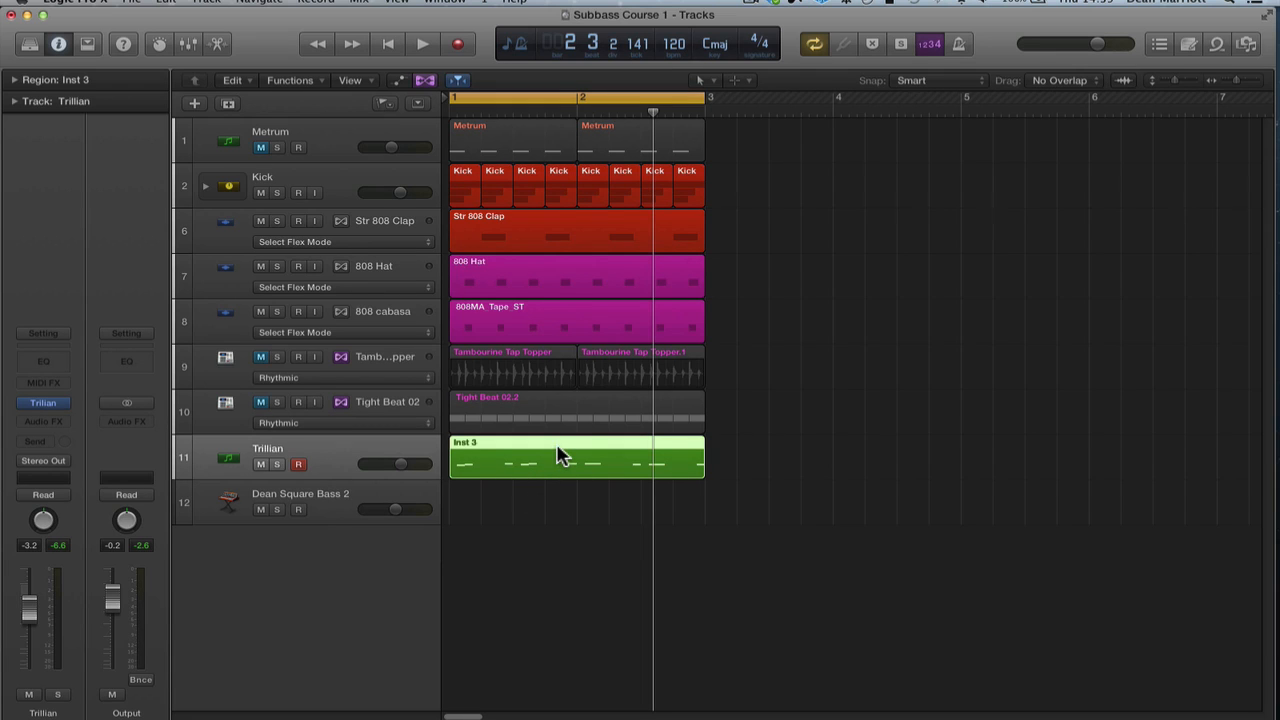
Copy the Inst 3 region onto the square bass track and lower that track's volume to -13.8 dB during playback.
left_click_drag(557, 452, 553, 512)
key("space")
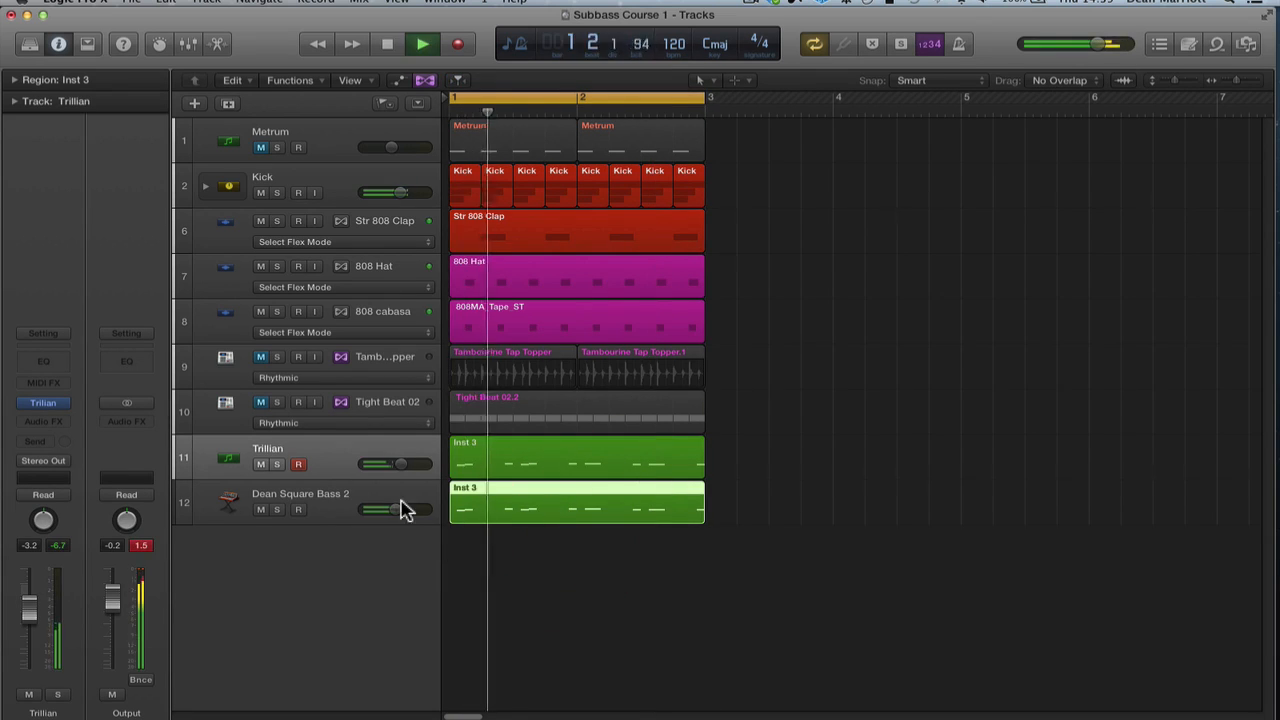
left_click(325, 500)
left_click_drag(25, 651, 27, 661)
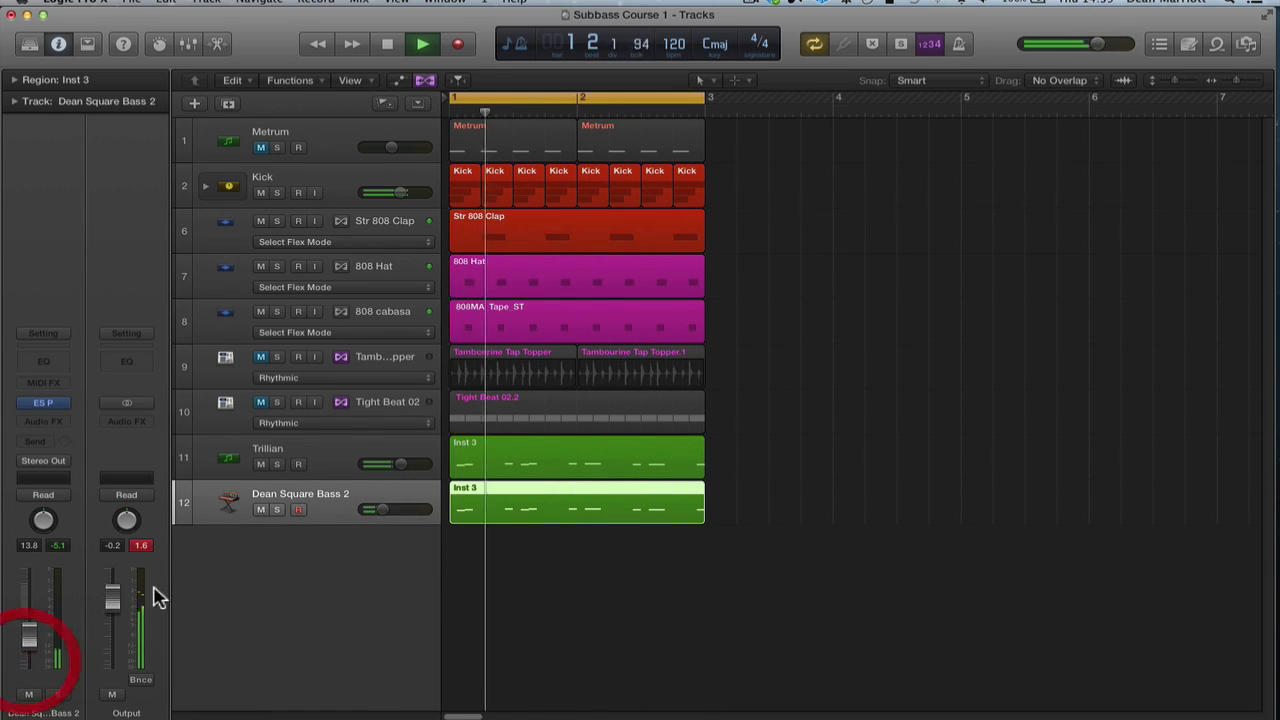
Fine-tune the ES P's filter frequency, envelope release and resonance during playback, and close its window.
left_click(46, 404)
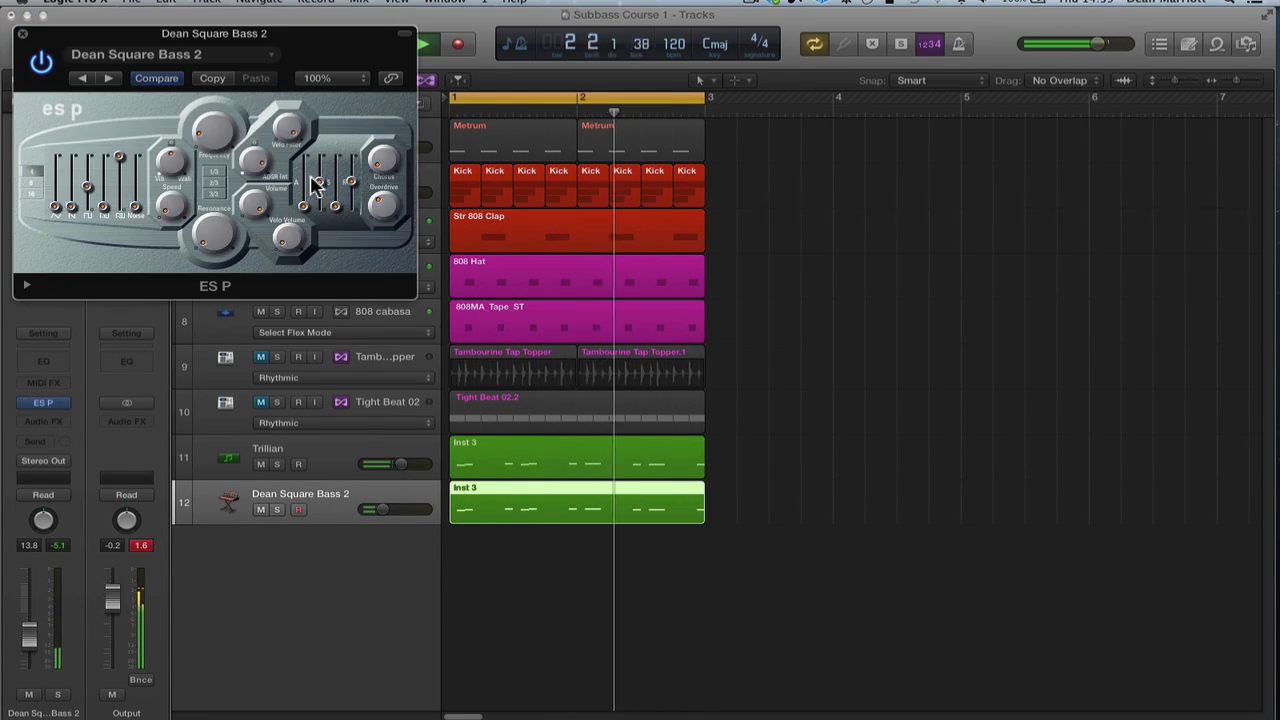
left_click_drag(214, 134, 217, 138)
left_click_drag(352, 186, 355, 190)
left_click_drag(351, 184, 351, 178)
left_click_drag(204, 231, 187, 277)
left_click(22, 33)
key("space")
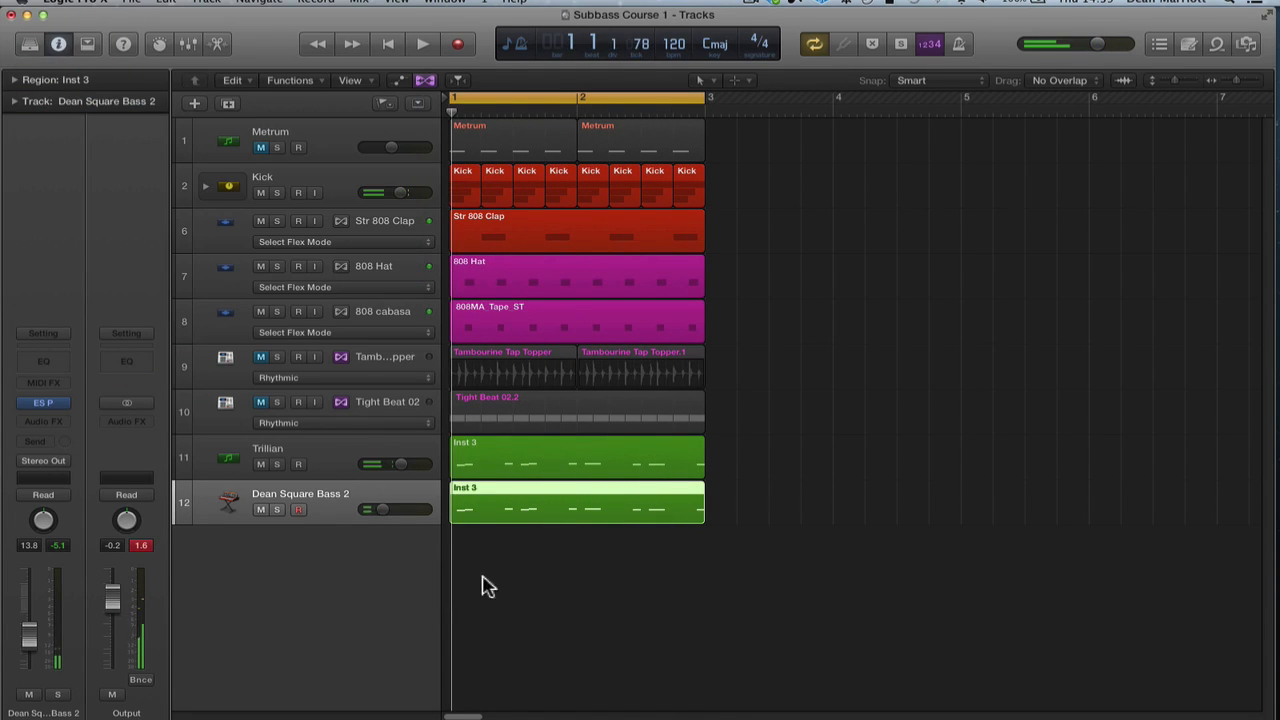
Delete the copied region from the square bass track and group the Trillian and square bass tracks into a Summing Stack.
left_click(494, 490)
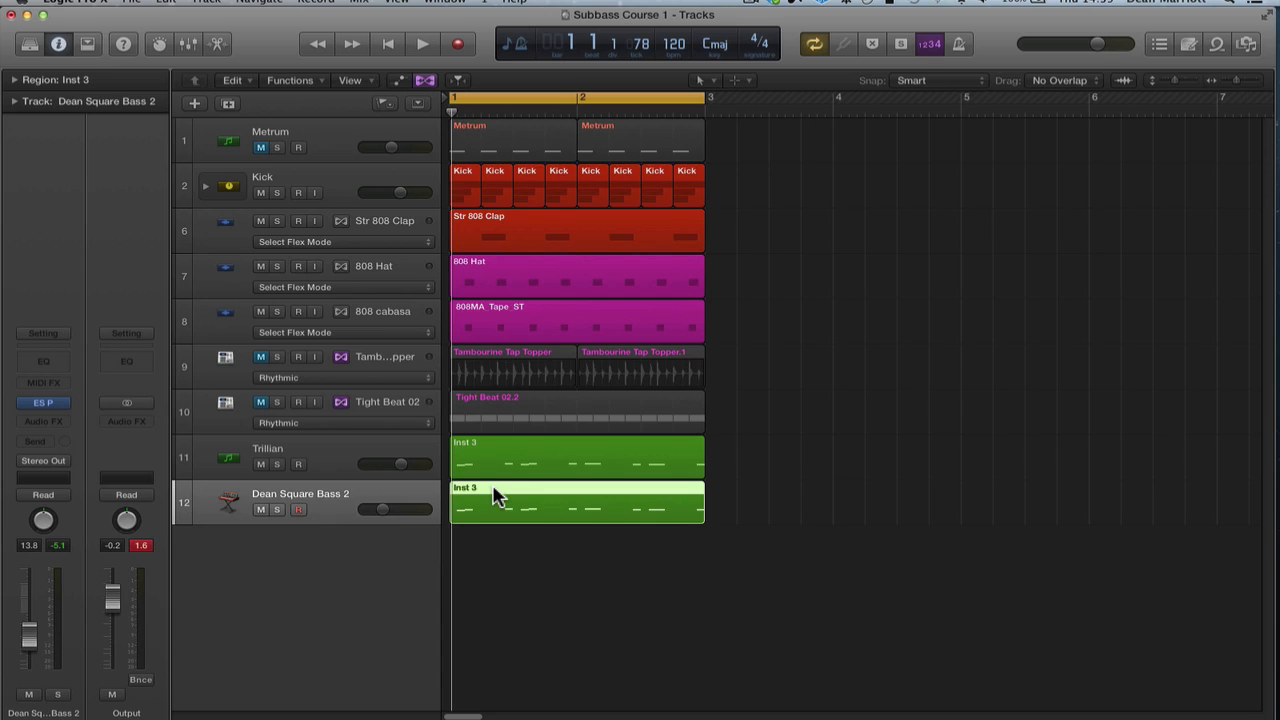
key("Delete")
left_click(303, 461)
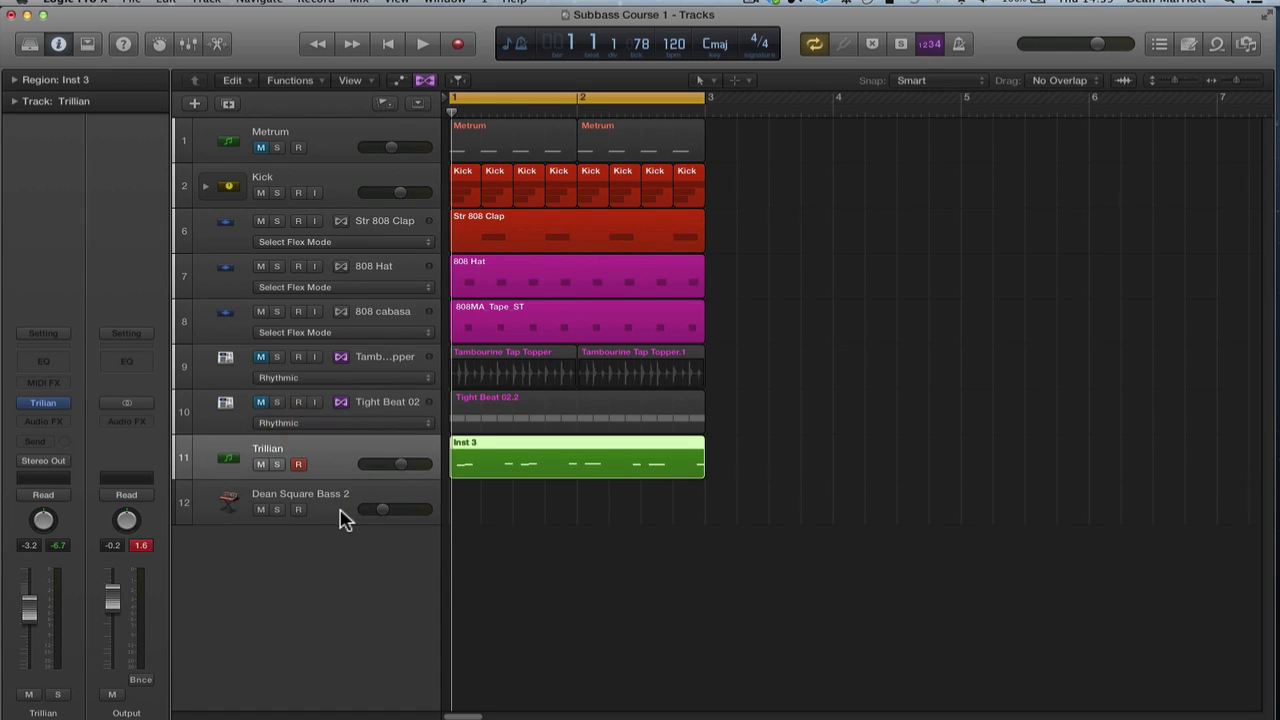
left_click(340, 512)
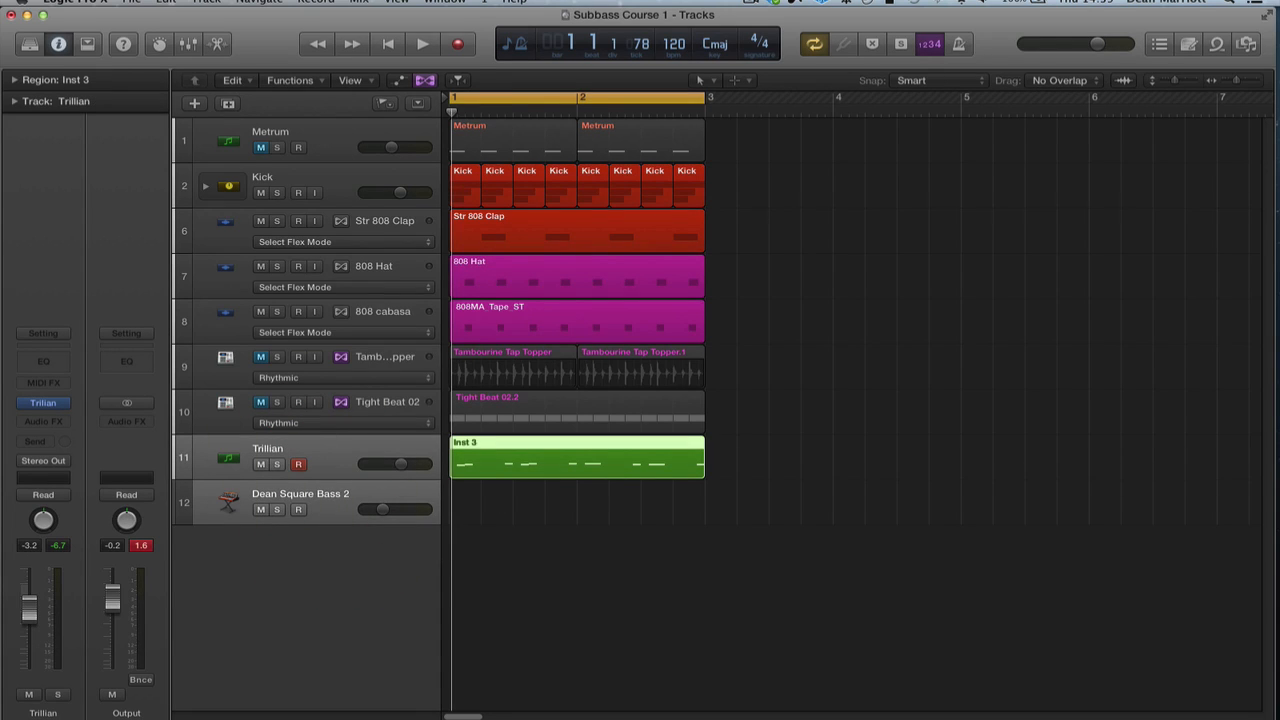
left_click(206, 1)
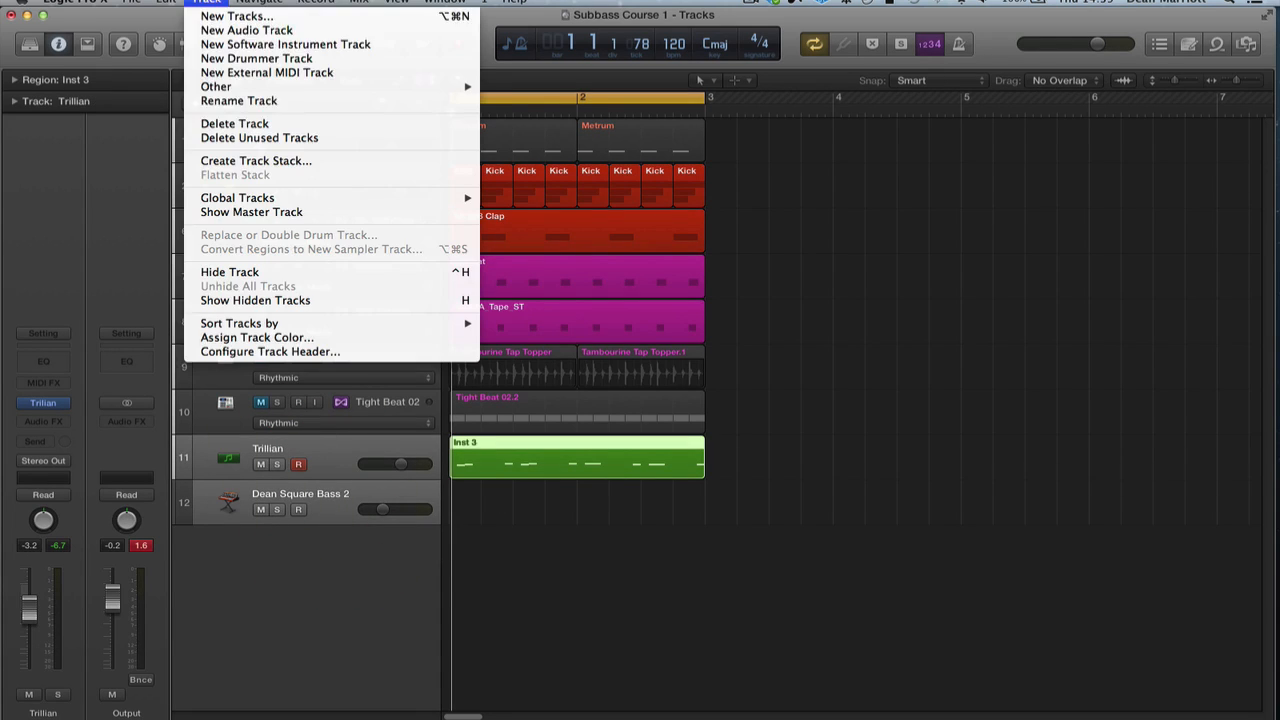
left_click(292, 161)
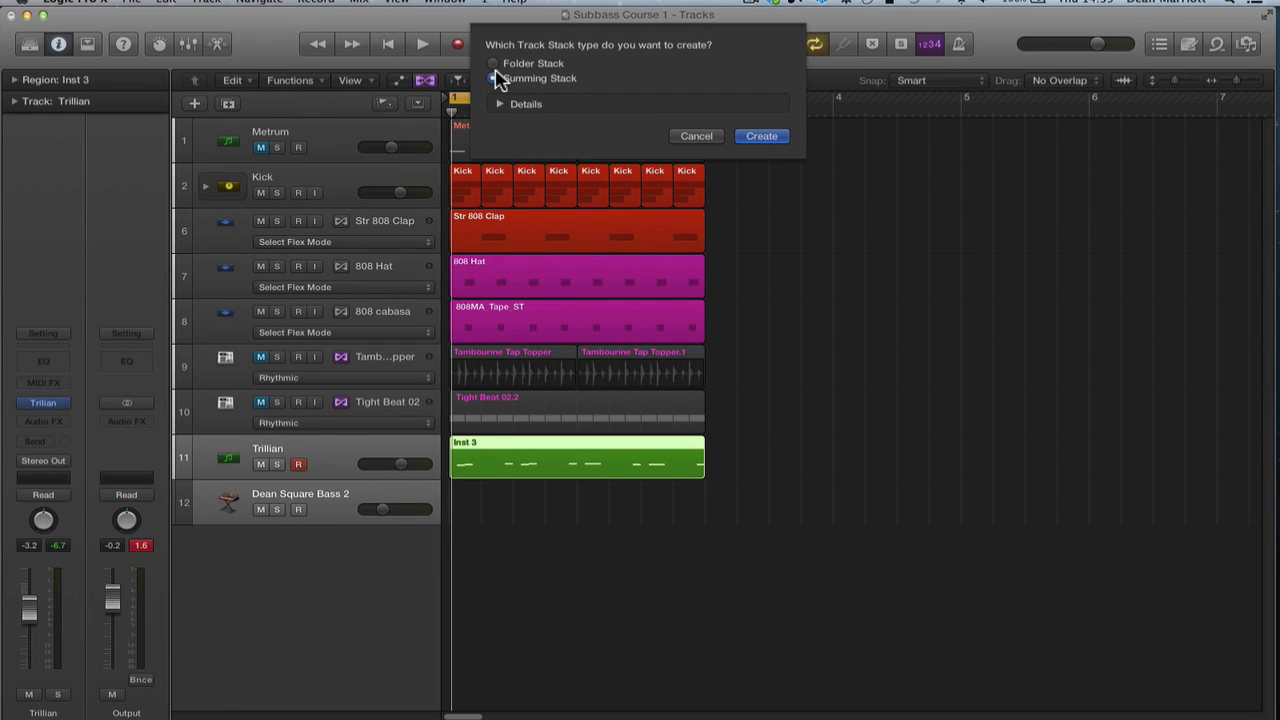
left_click(783, 138)
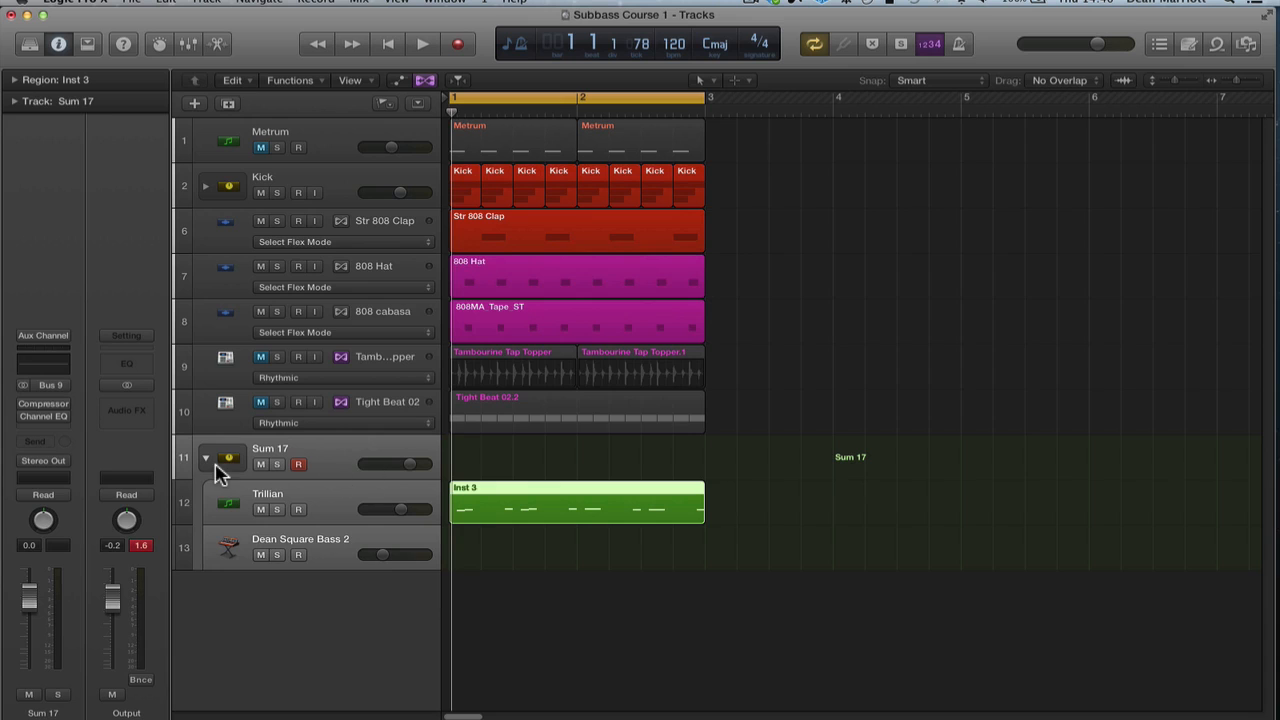
Rename the new summing stack as Bassline and collapse it.
double_click(300, 450)
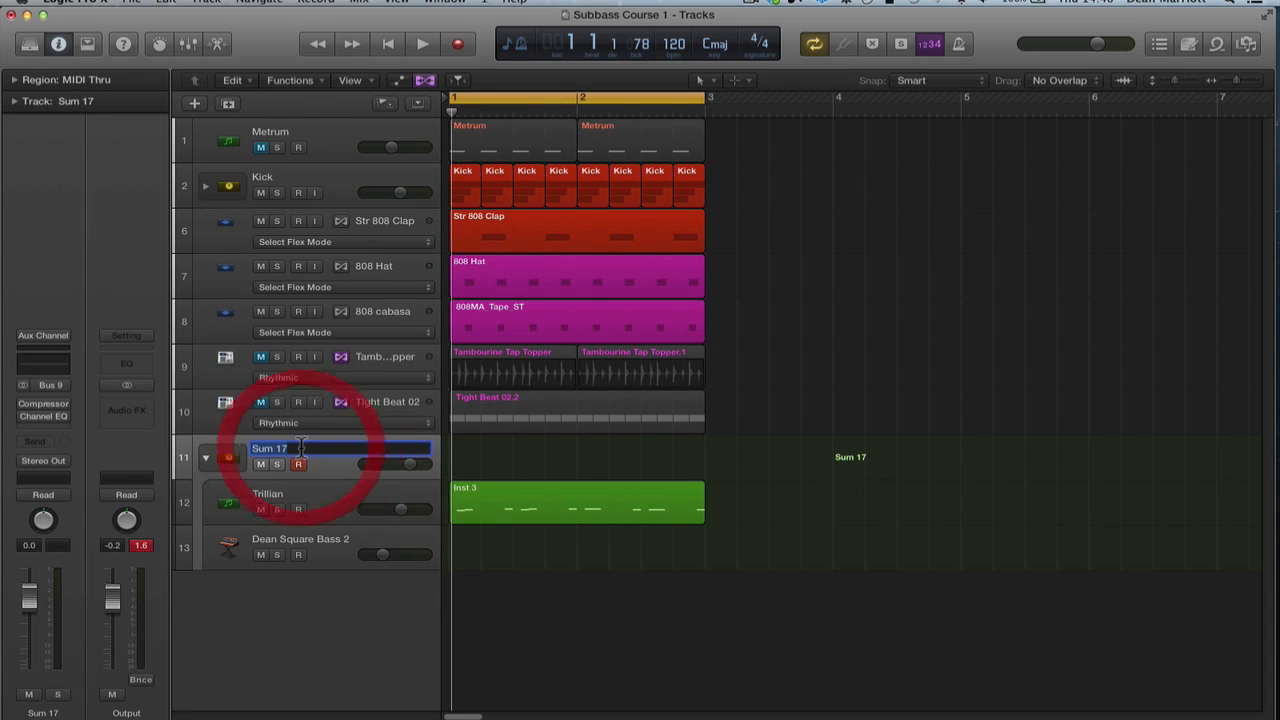
type("Bassline")
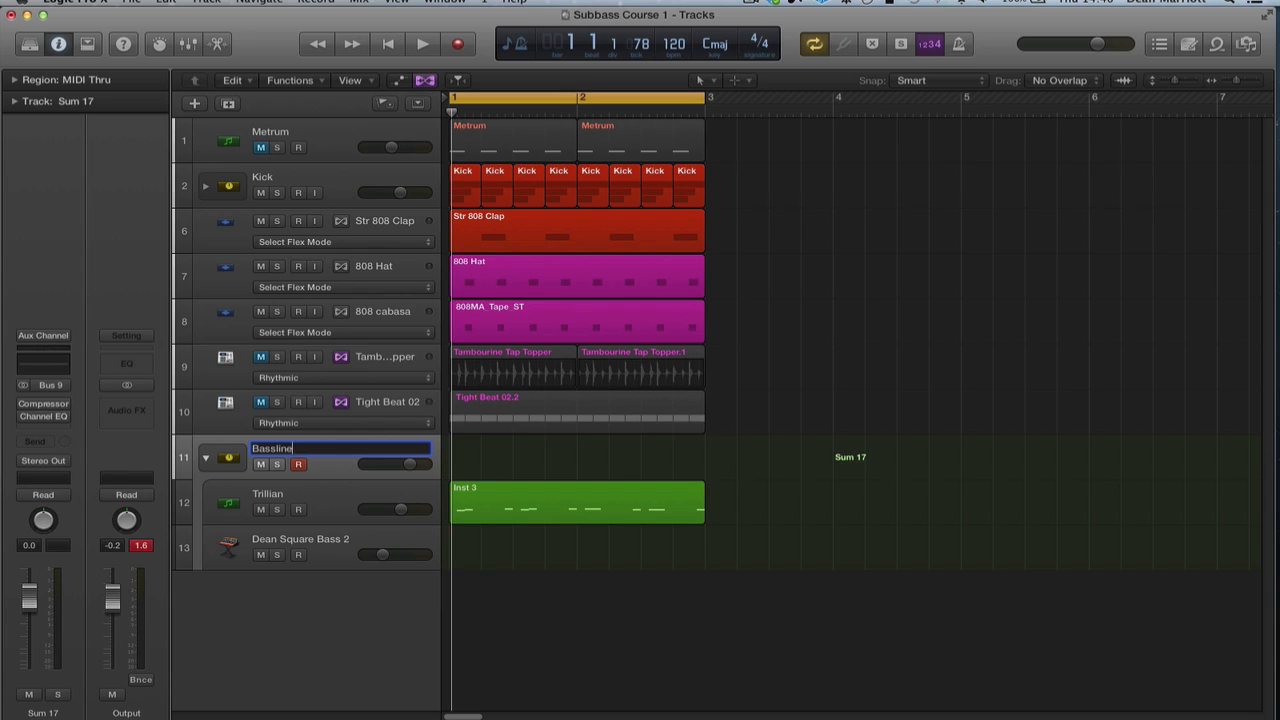
key("Return")
left_click(205, 457)
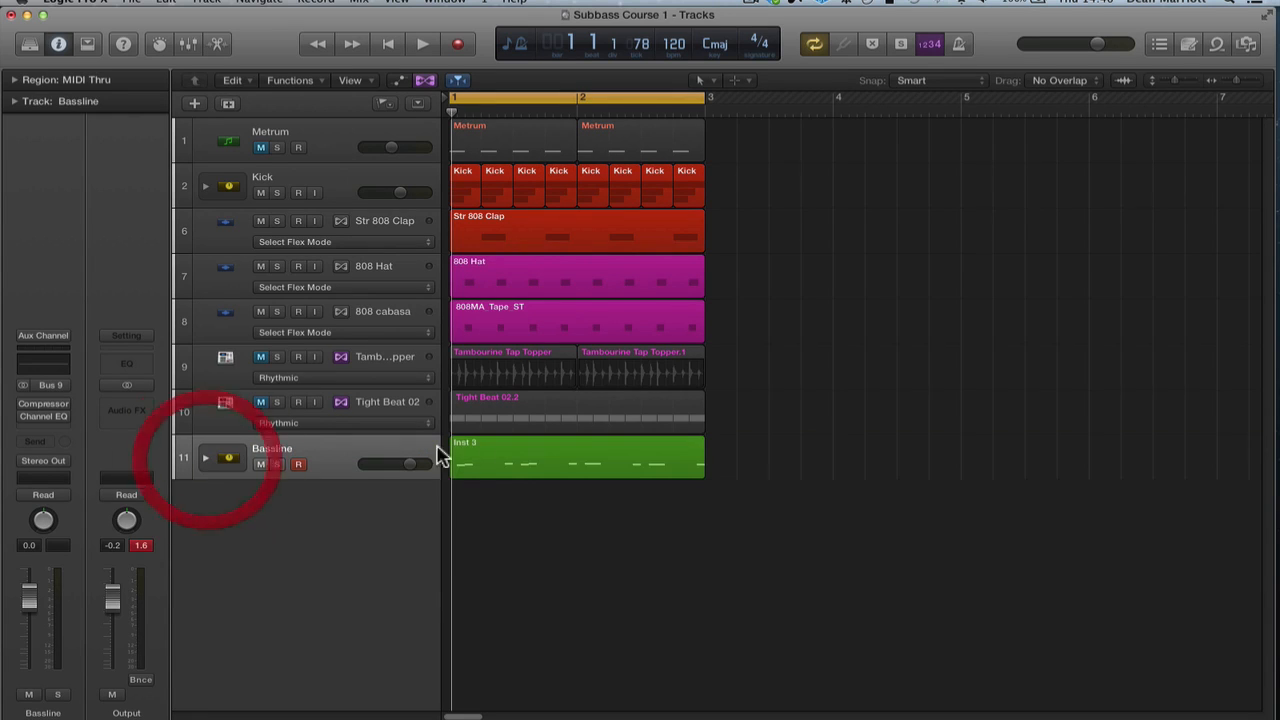
Mute the Inst 3 region in the Bassline stack and play the layered sound live.
left_click(378, 452)
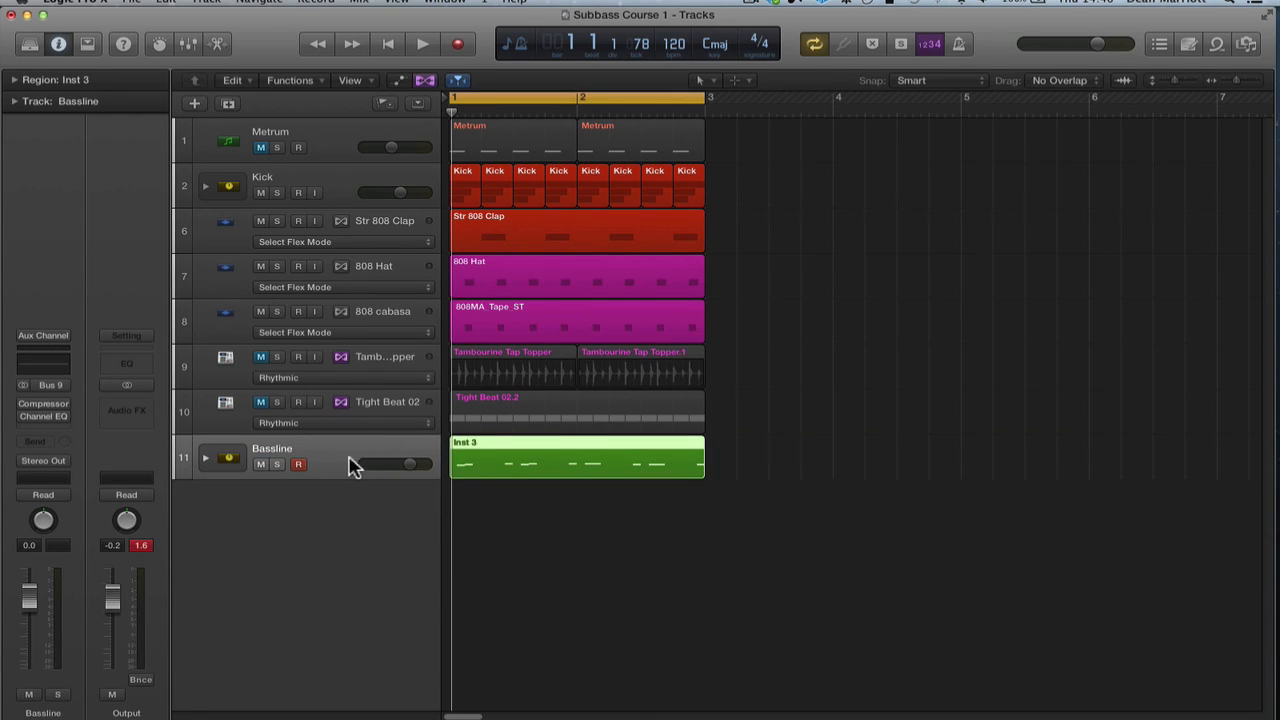
left_click(549, 441)
key("ctrl+m")
left_click(552, 551)
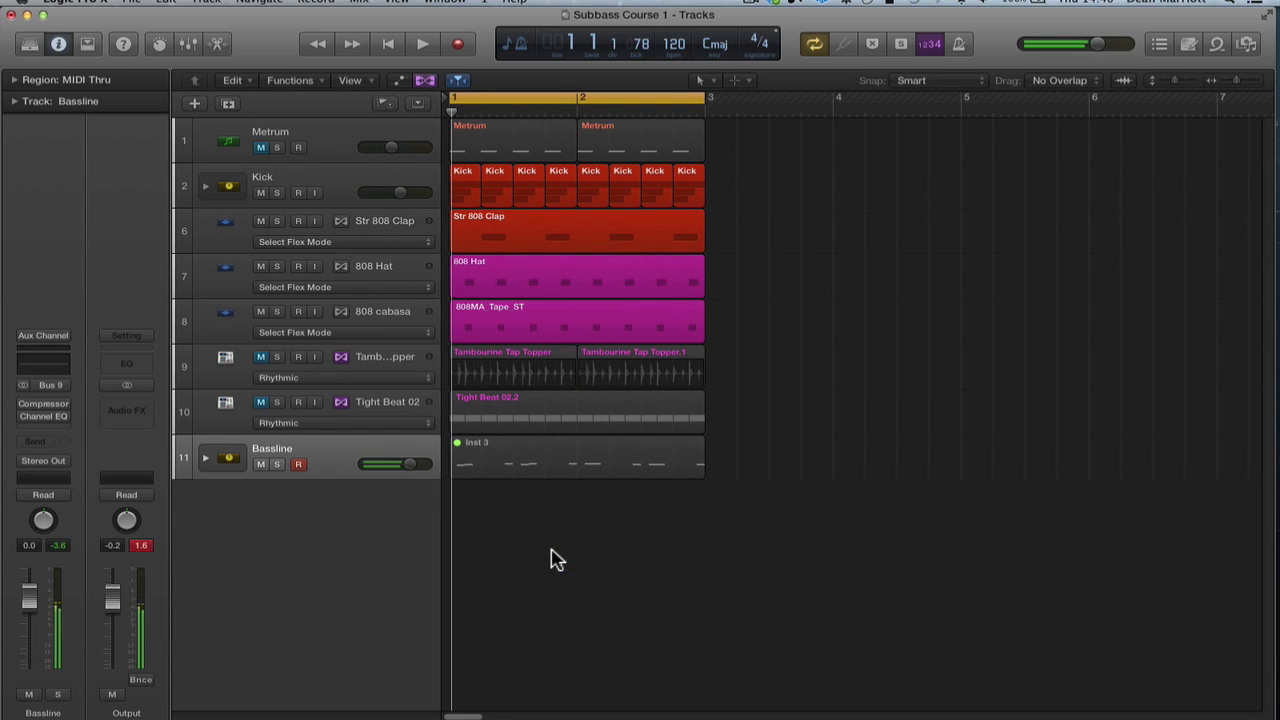
Expand the Bassline stack, compare the Trillian and square bass tracks with the combined stack, and collapse it again.
left_click(205, 459)
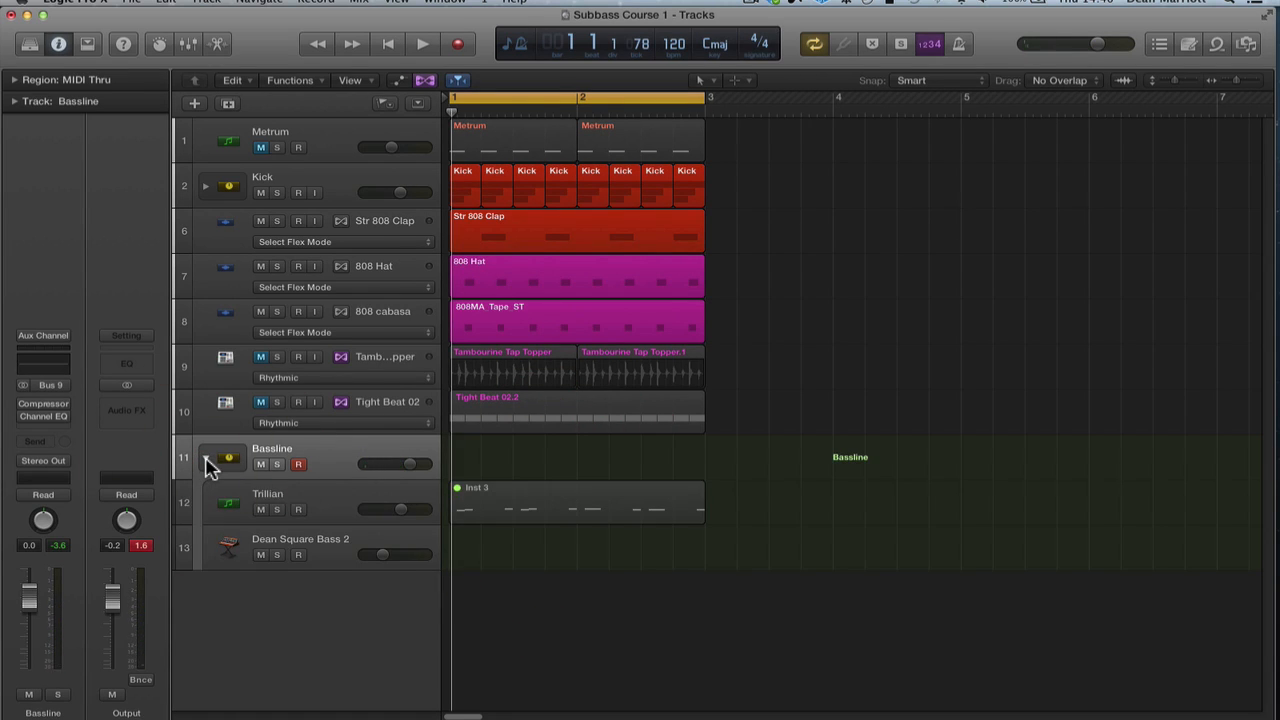
left_click(322, 495)
left_click(350, 550)
left_click(330, 512)
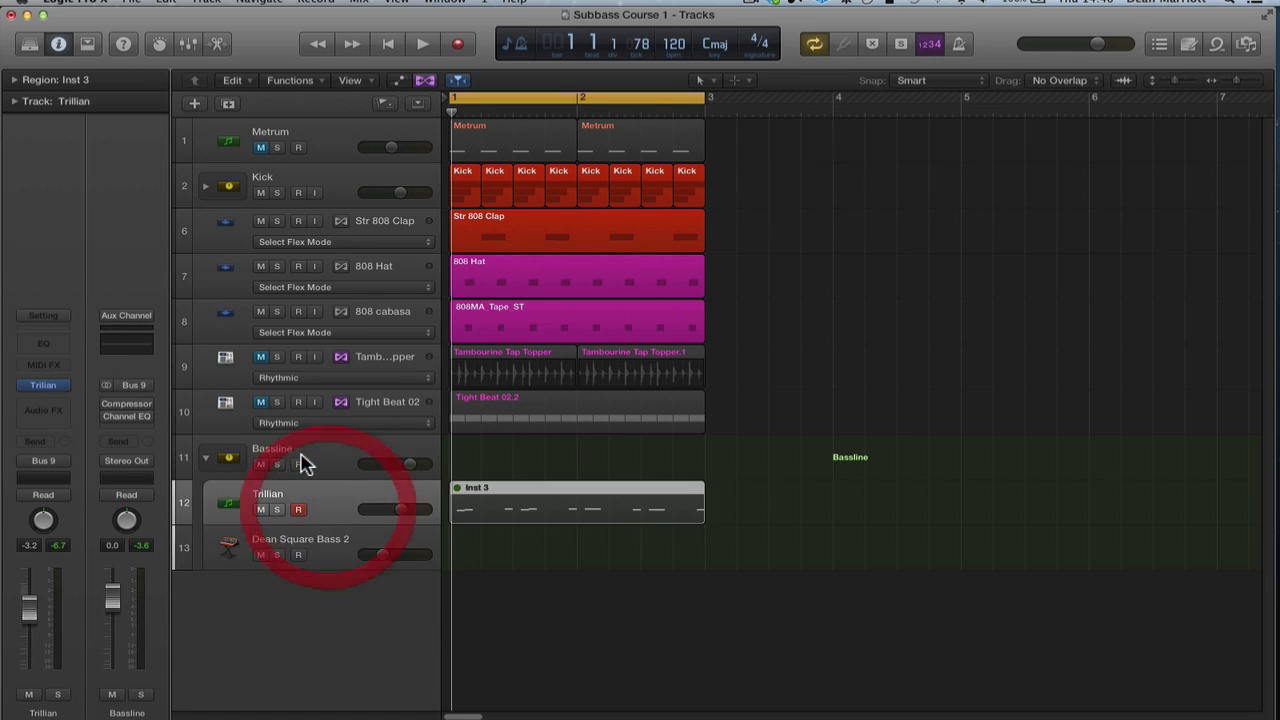
left_click(300, 457)
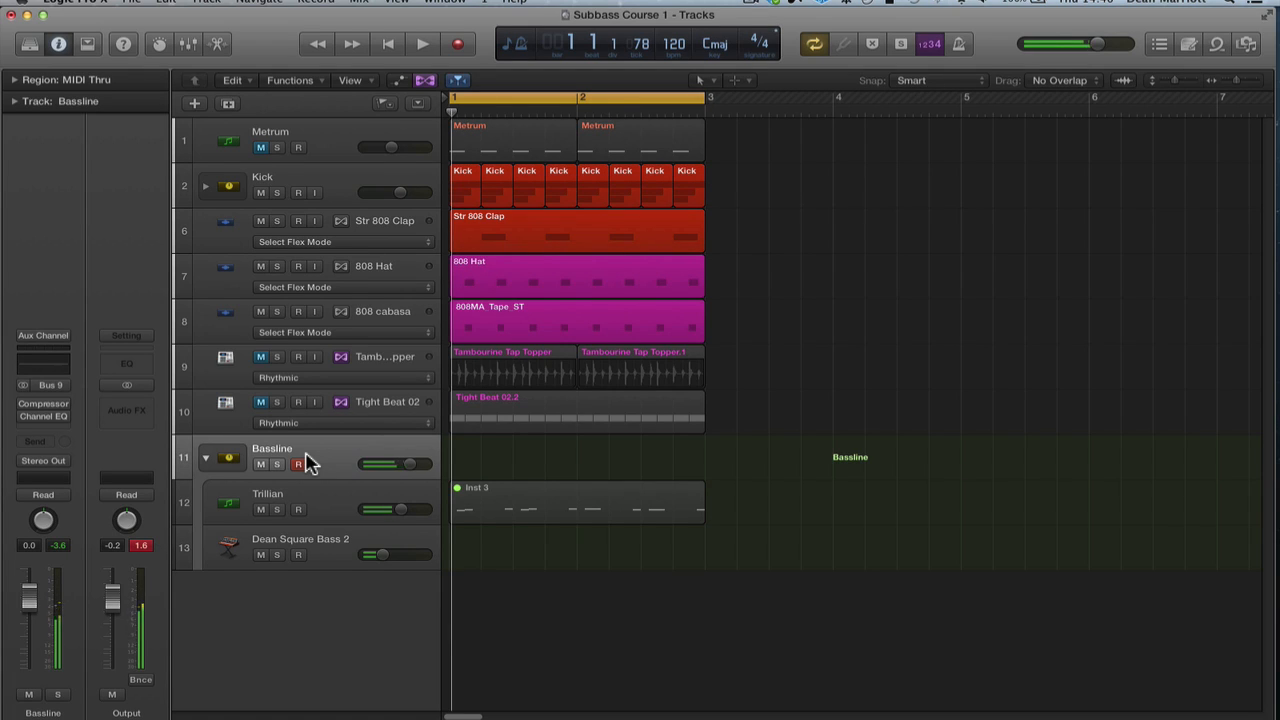
left_click(205, 457)
left_click(300, 452)
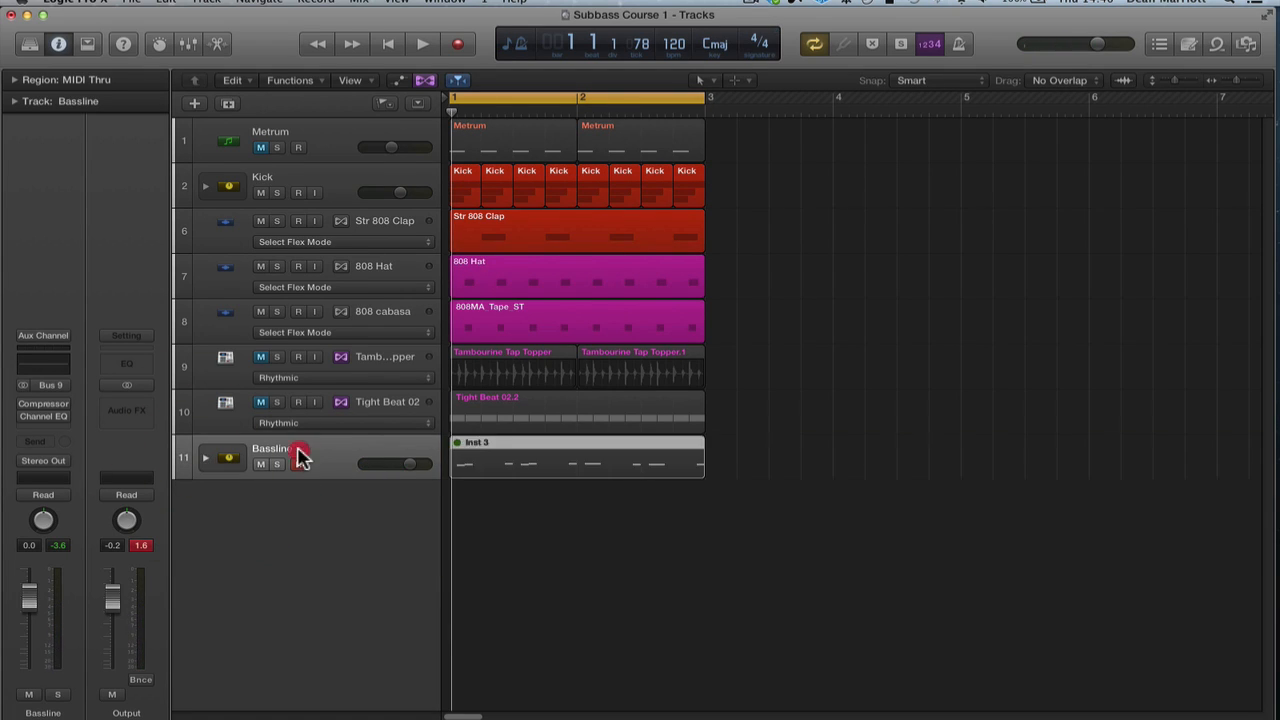
Open the Bassline stack's Compressor, set its circuit type to Vintage VCA and switch it on.
left_click(44, 711)
left_click(40, 410)
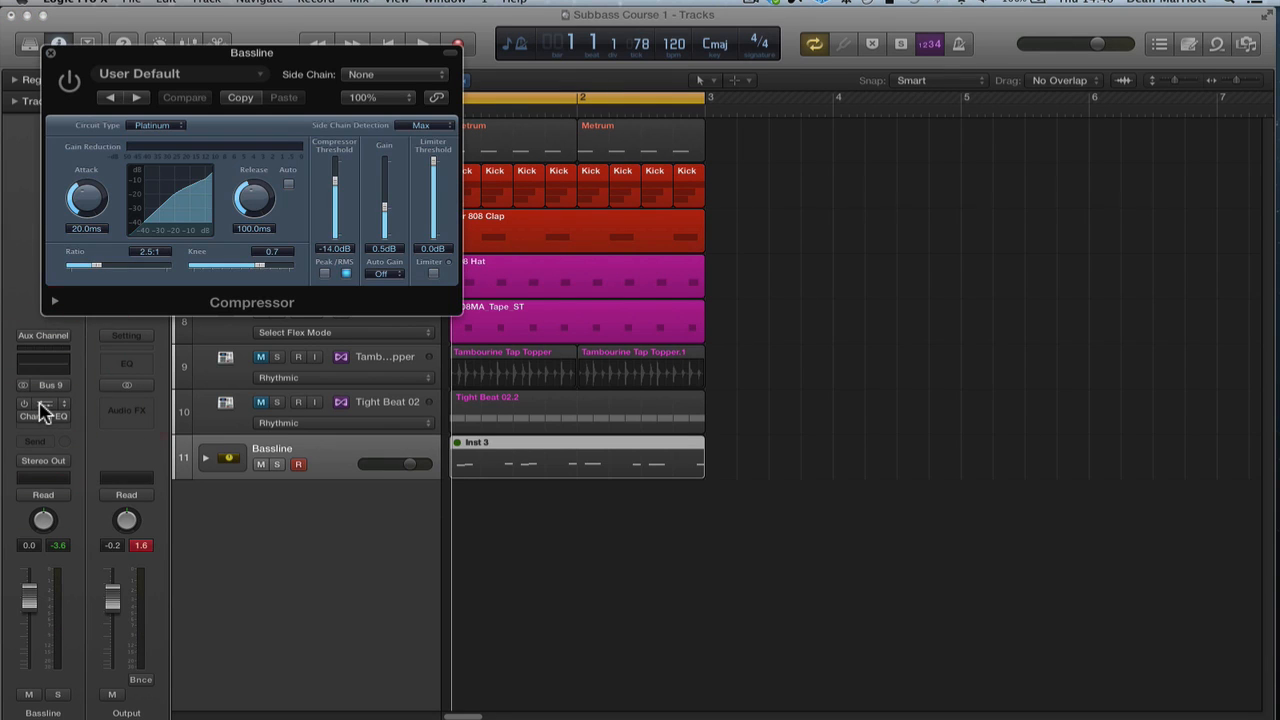
left_click(150, 124)
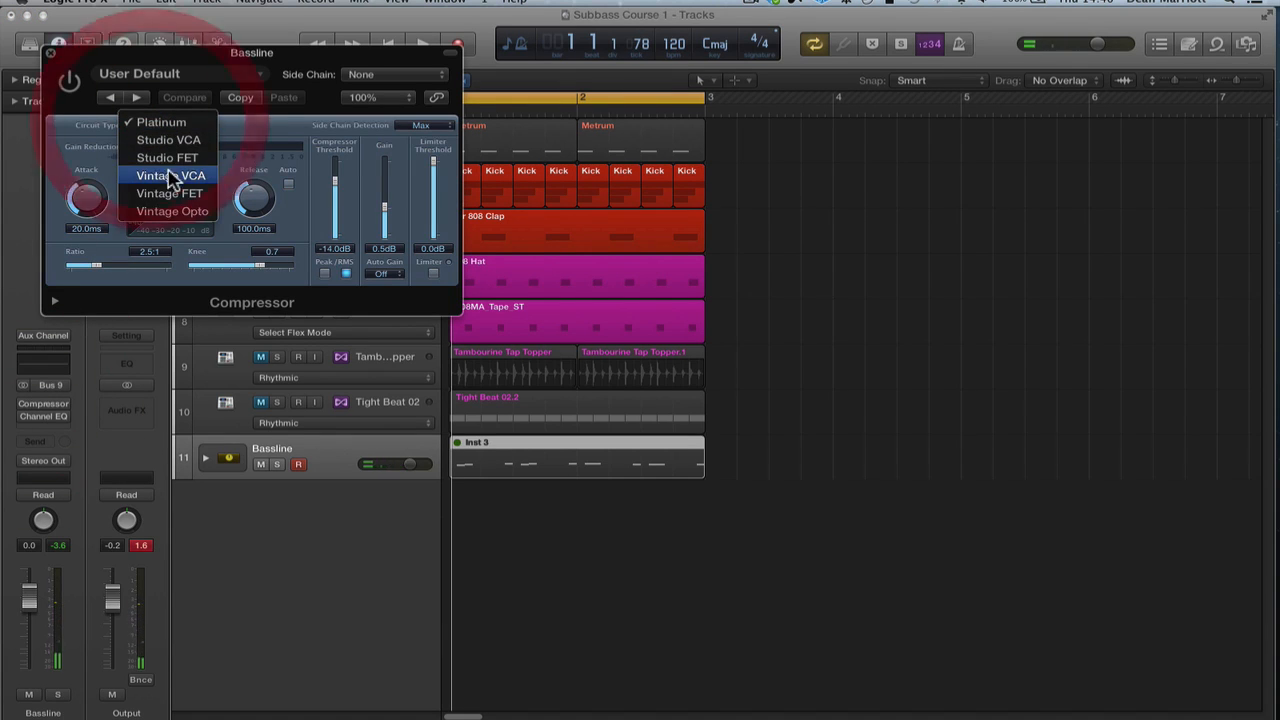
left_click(174, 177)
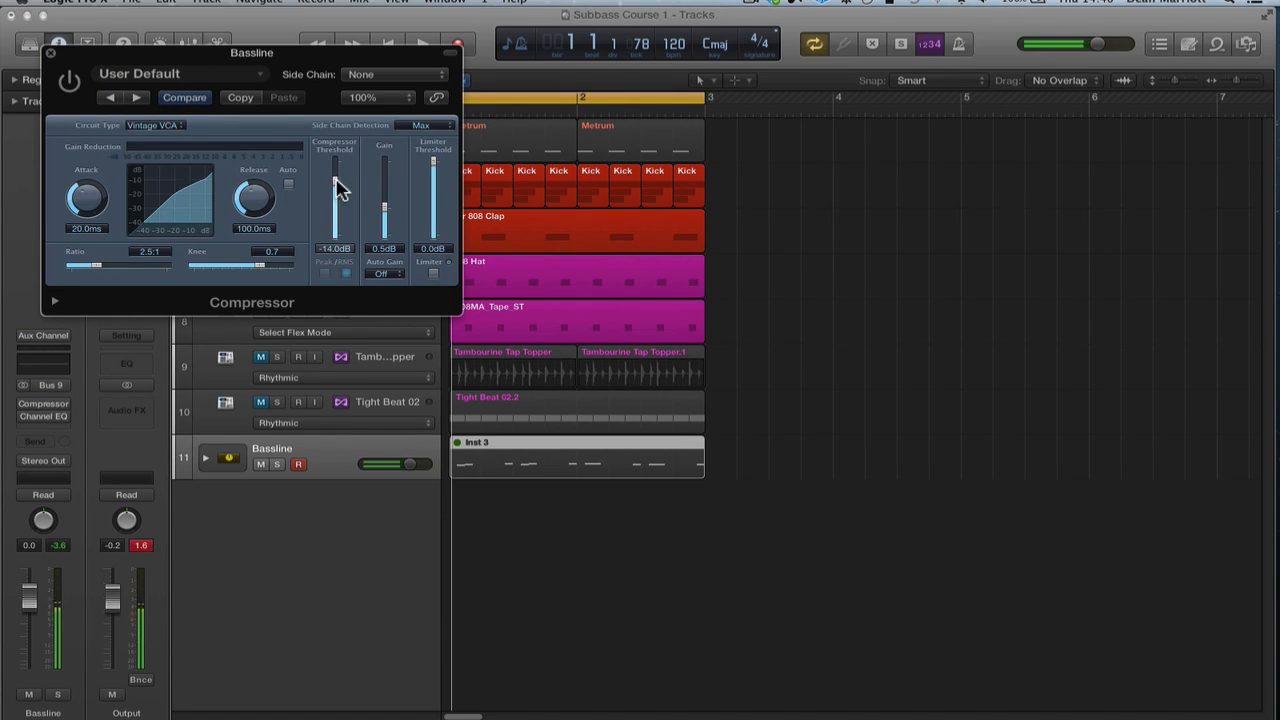
left_click(80, 86)
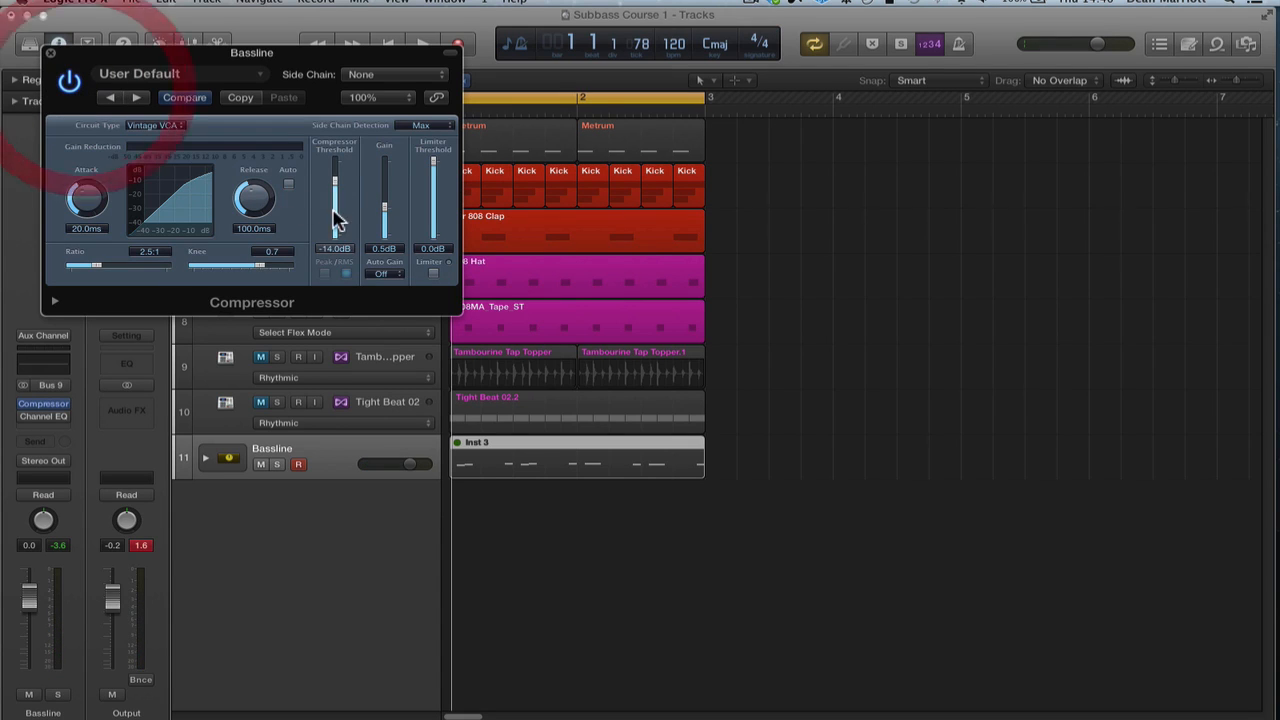
Keep the Compressor's Auto Gain off and set the threshold to -14.5 dB and the ratio to 4.1:1.
left_click(390, 274)
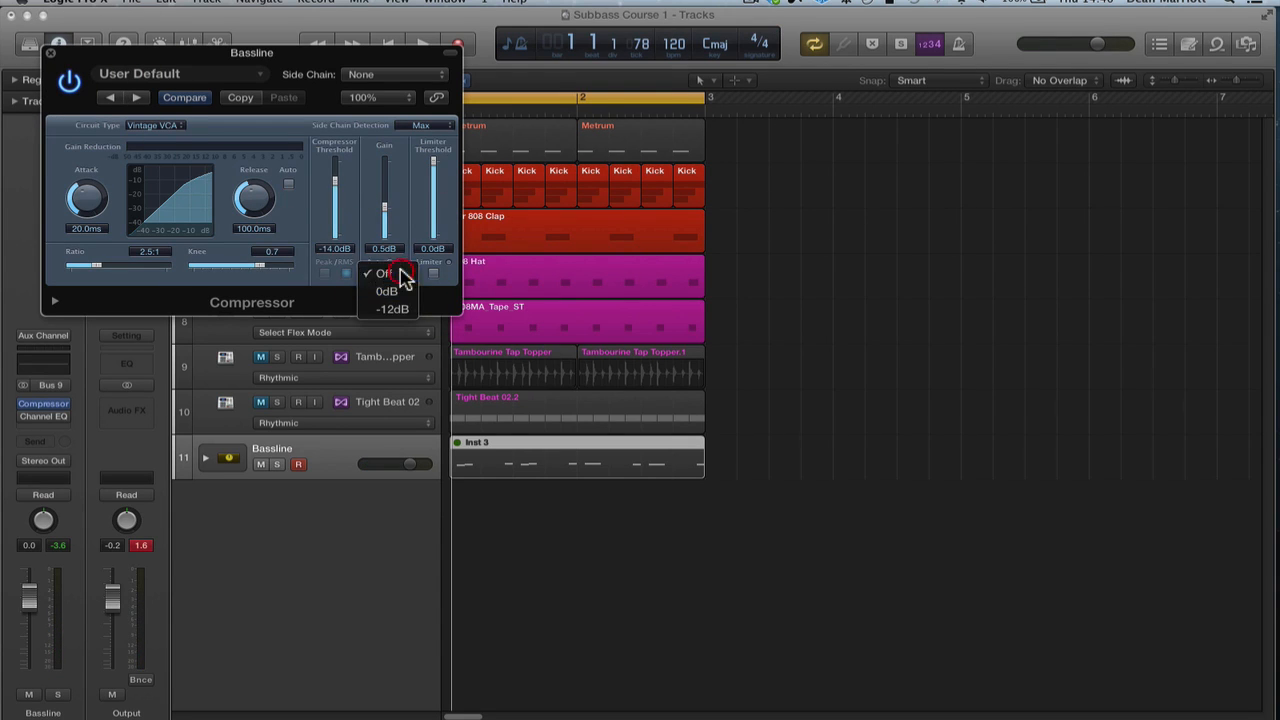
left_click(402, 274)
left_click_drag(334, 183, 335, 184)
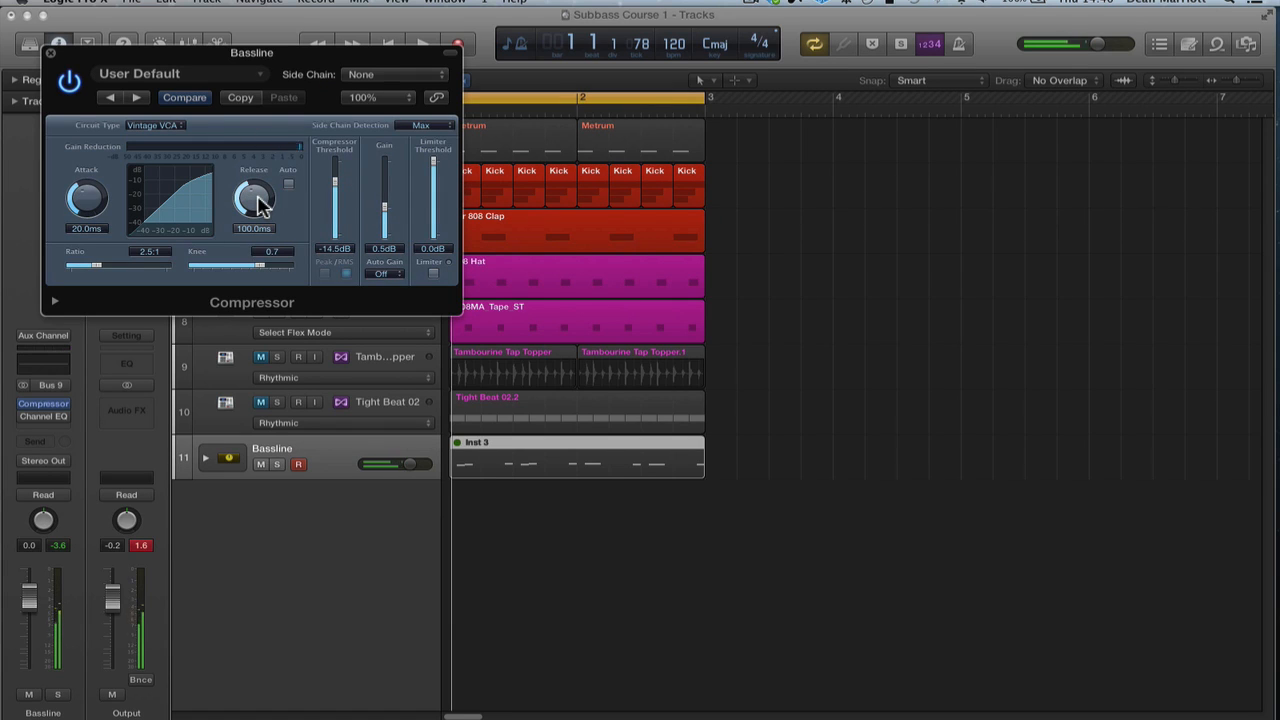
left_click(98, 268)
left_click_drag(98, 268, 109, 271)
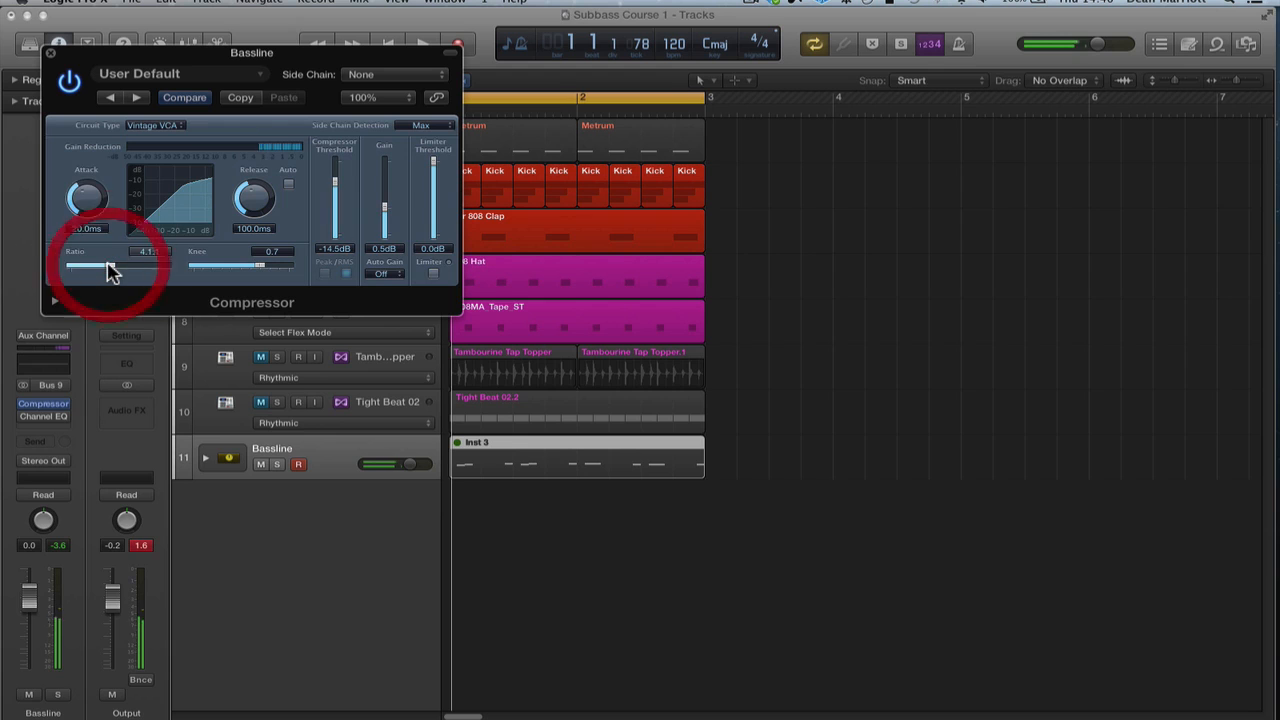
Unmute the Inst 3 region and play the compressed bassline along with the drum loop.
left_click(519, 459)
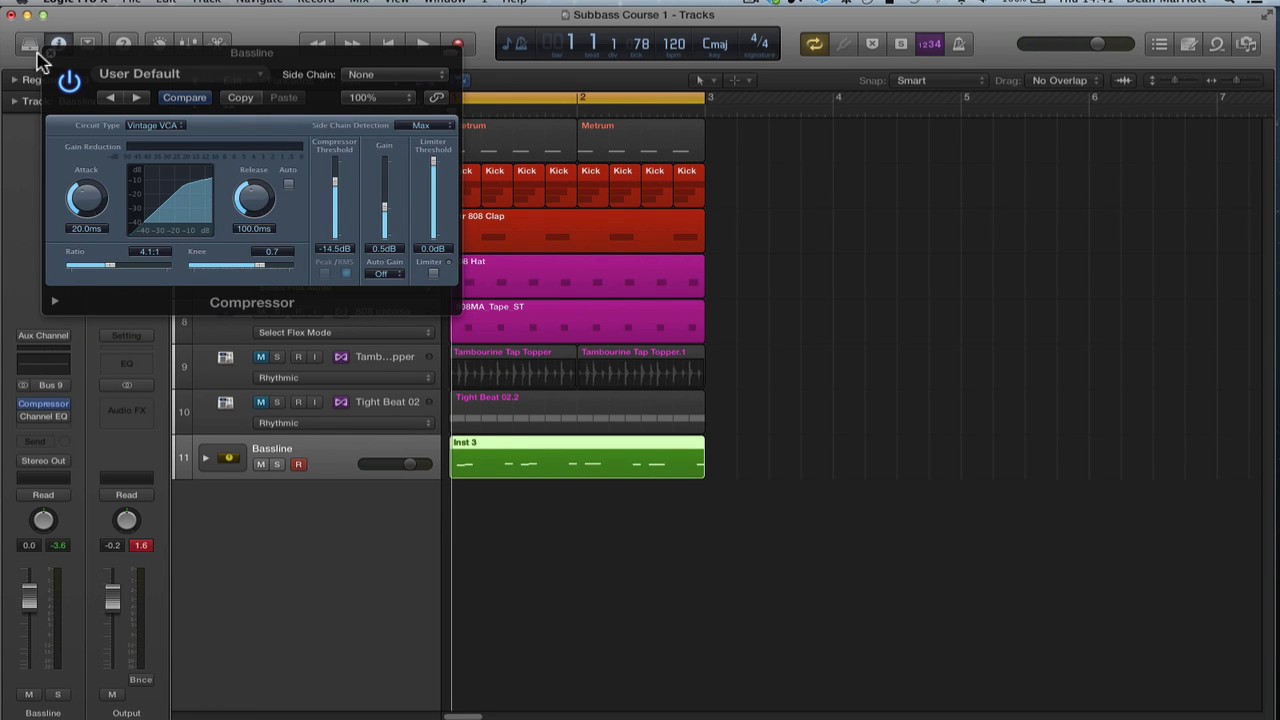
key("space")
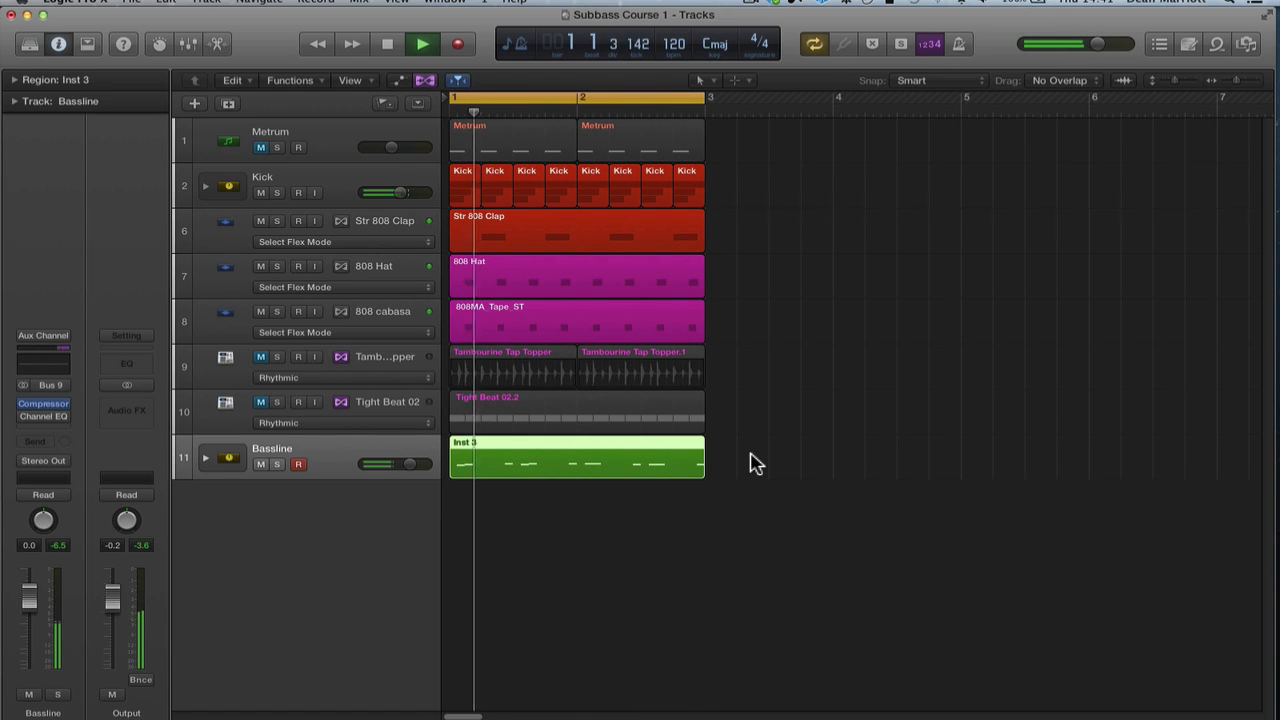
key("space")
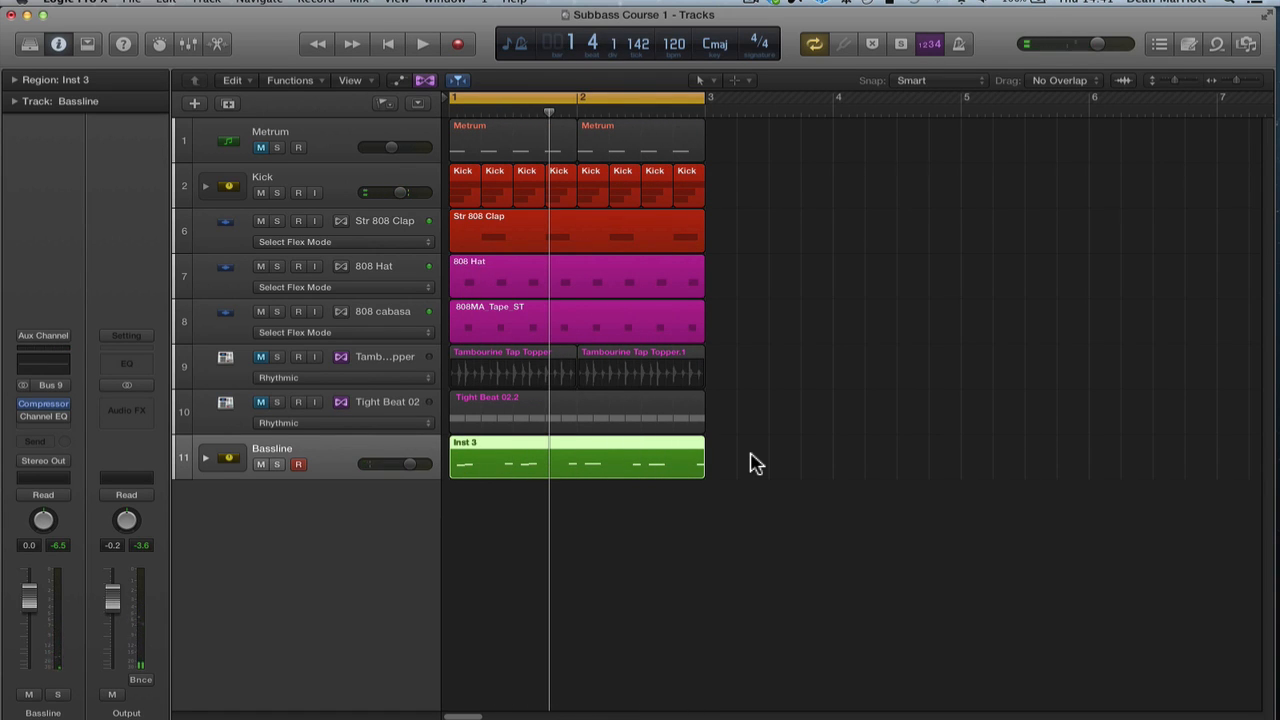
left_click(752, 475)
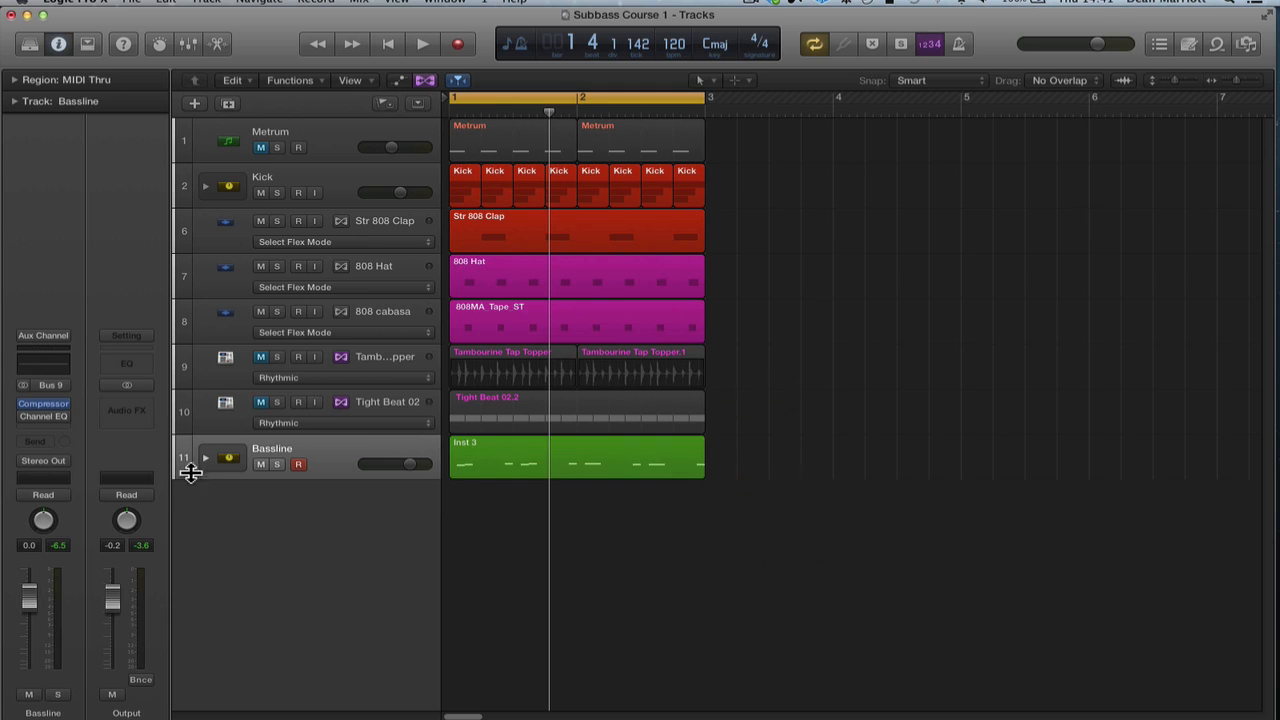
Mute the Bassline stack, and open and cancel the bounce settings for Output 1-2.
left_click(261, 466)
key("super+b")
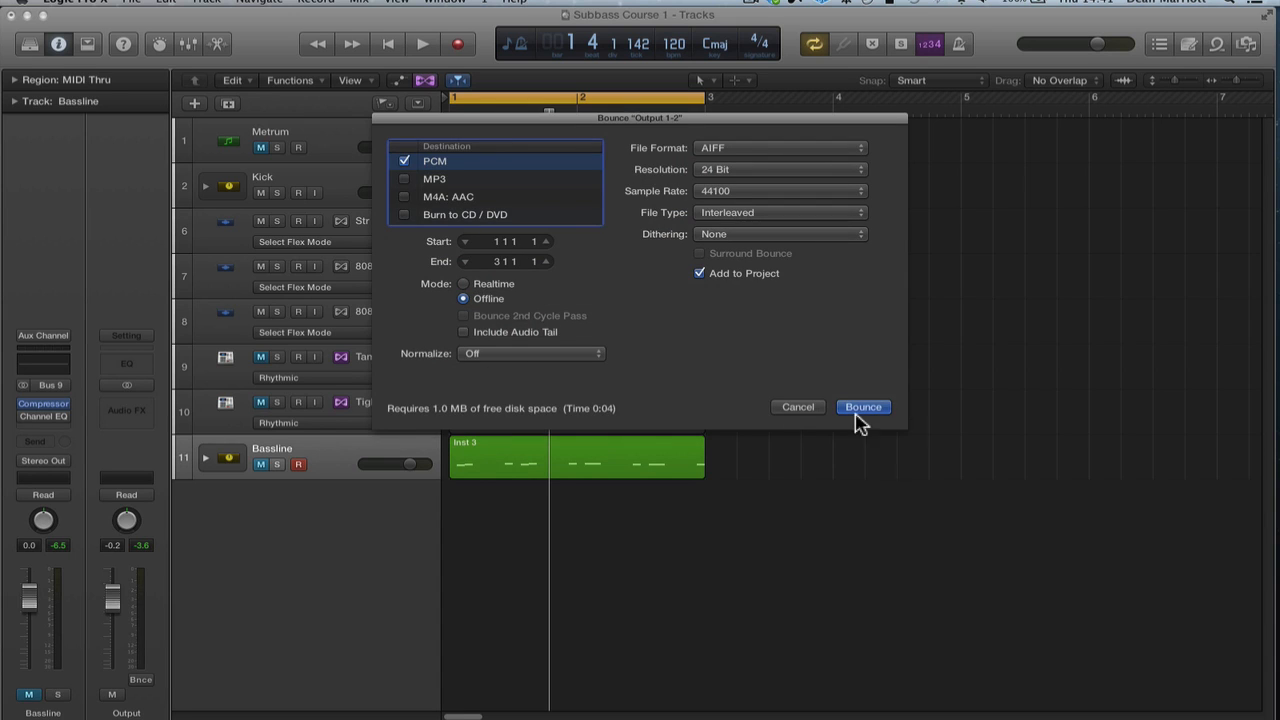
left_click(800, 408)
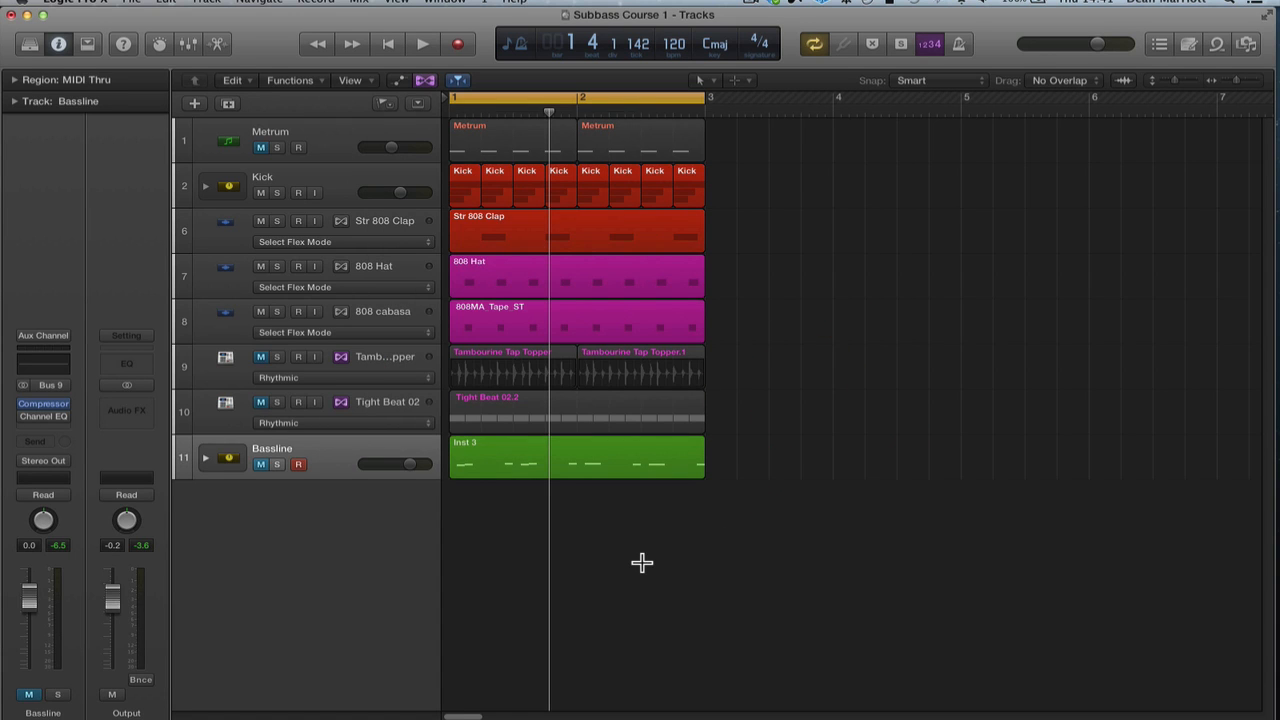
key("alt+super+n")
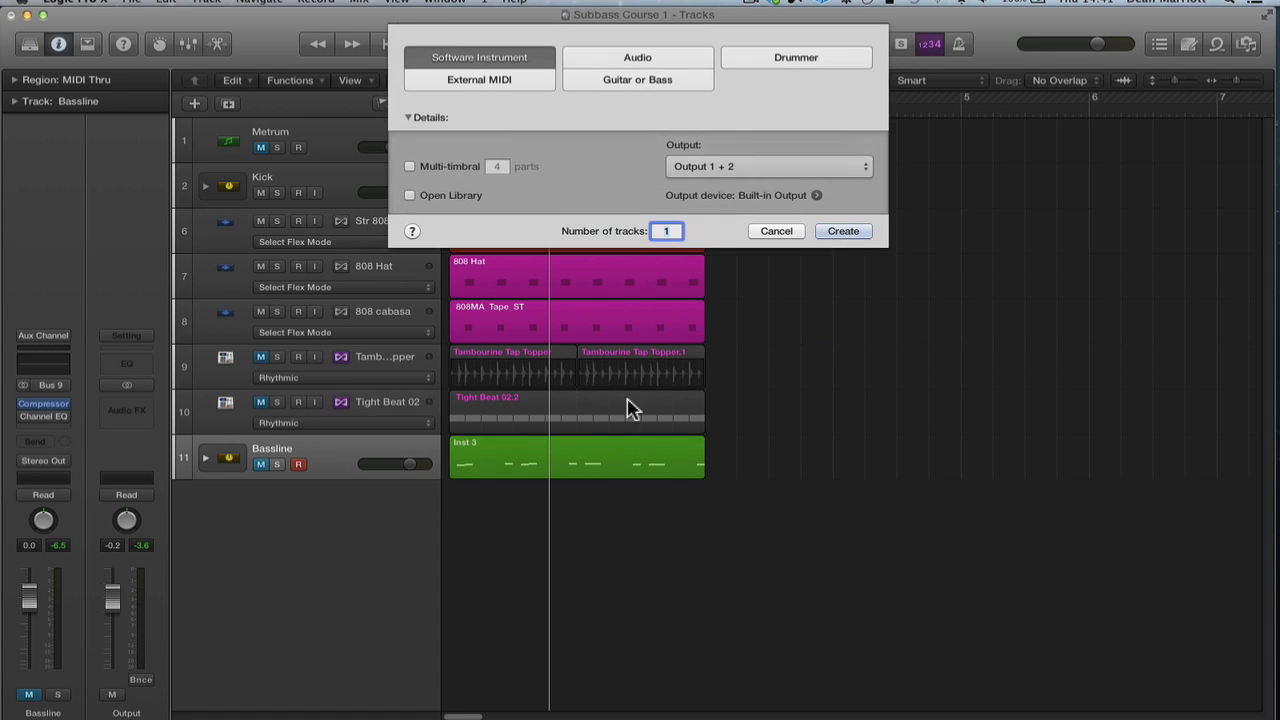
left_click(843, 231)
left_click(843, 231)
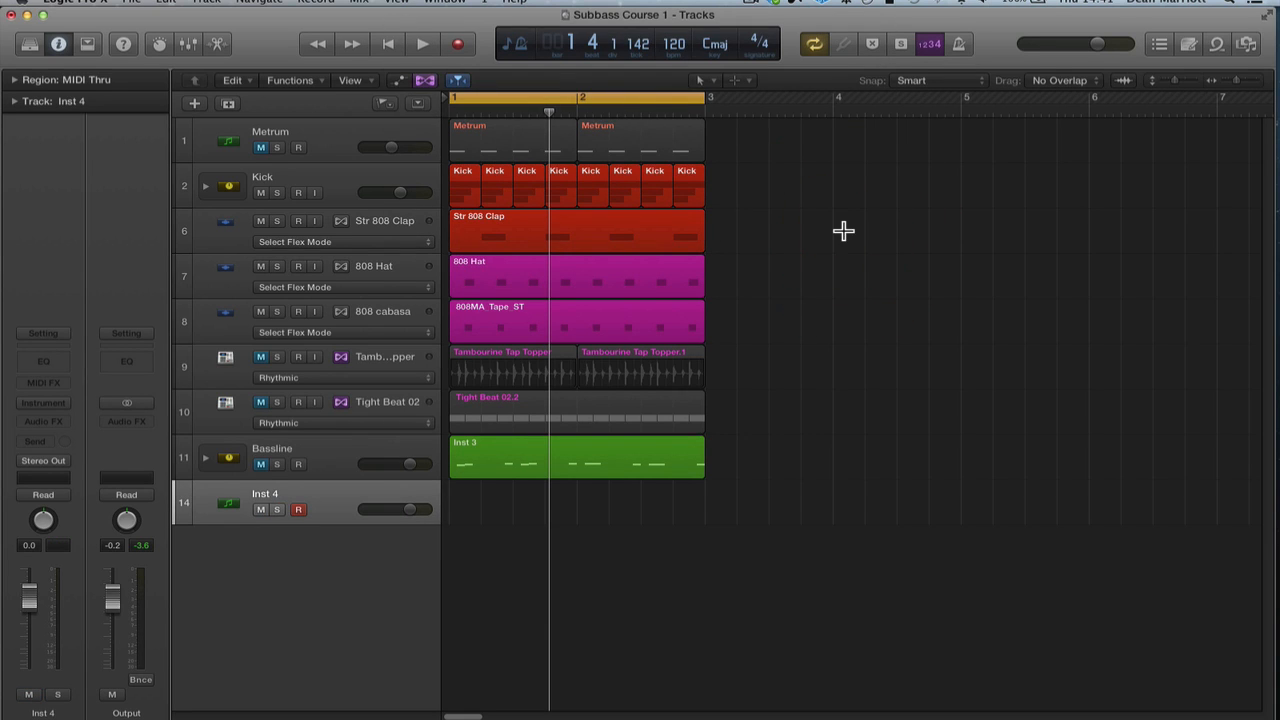
key("super+z")
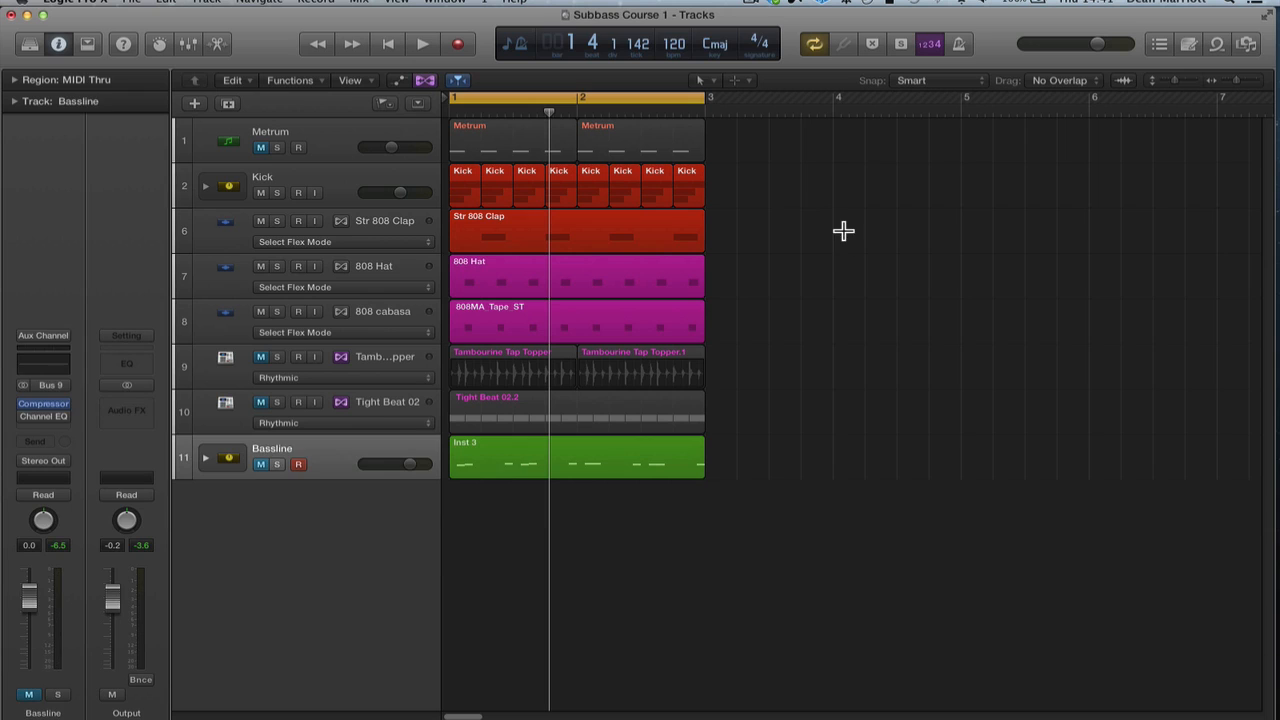
Add a new software instrument track directly below the Bassline stack and select it.
left_click(310, 457)
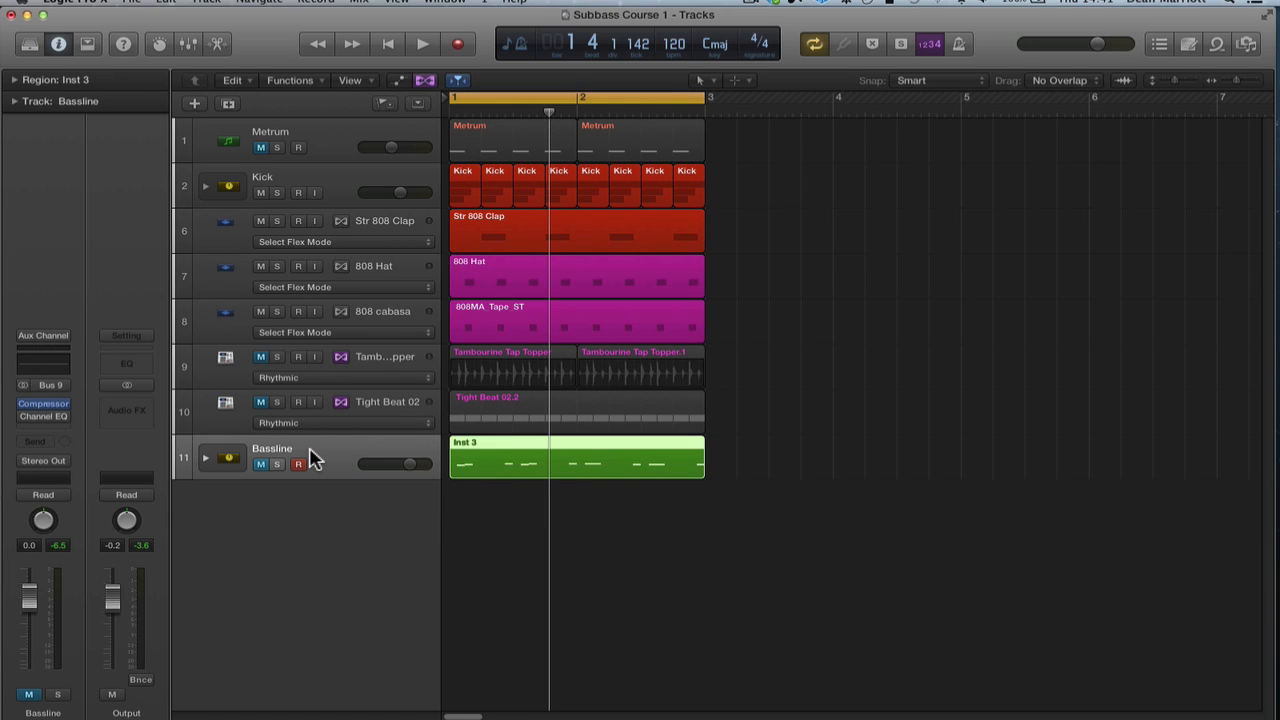
double_click(312, 510)
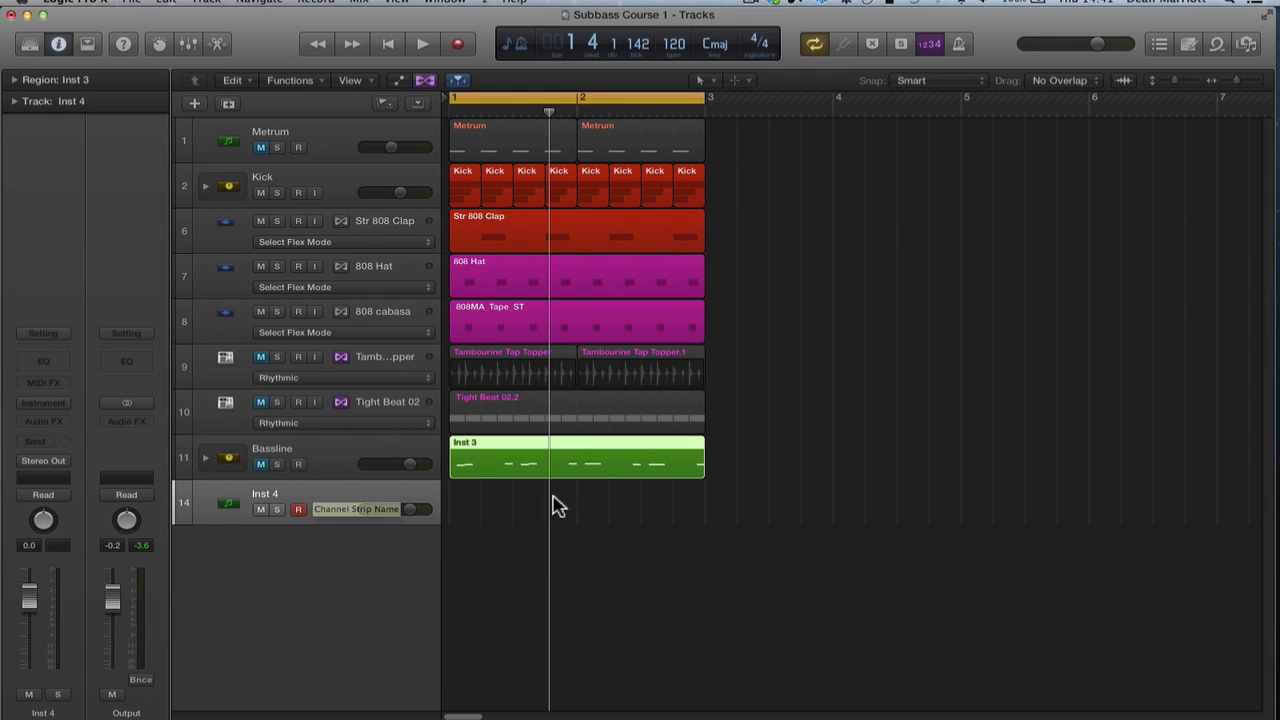
left_click(540, 445)
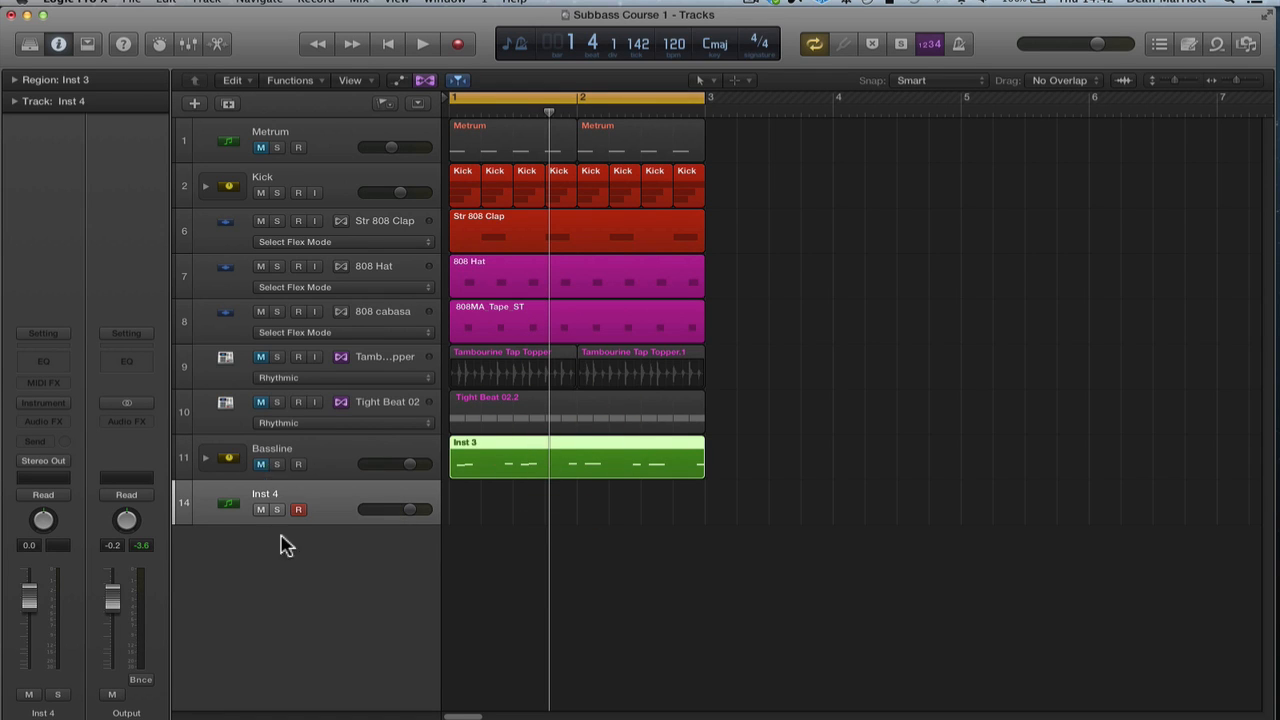
left_click(312, 502)
Load Rob Papen's SubBoomBass in stereo on the Inst 4 track and move its window clear of the track list.
left_click(66, 403)
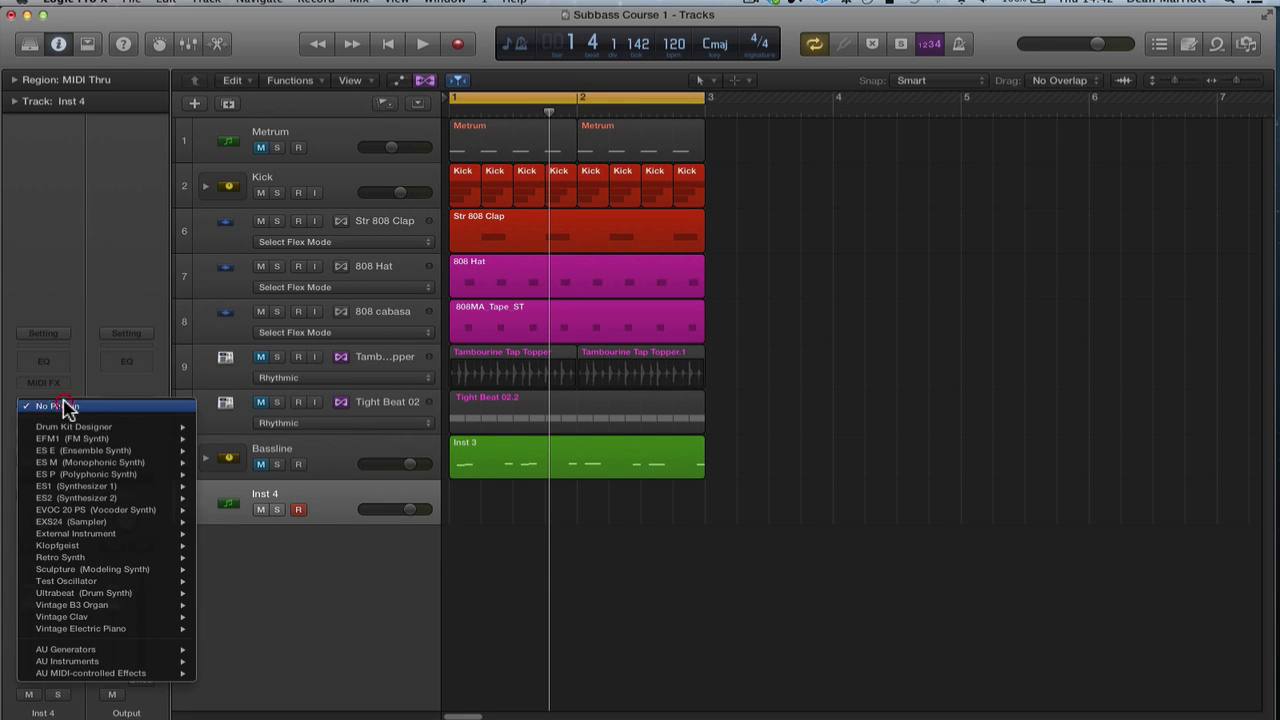
mouse_move(112, 677)
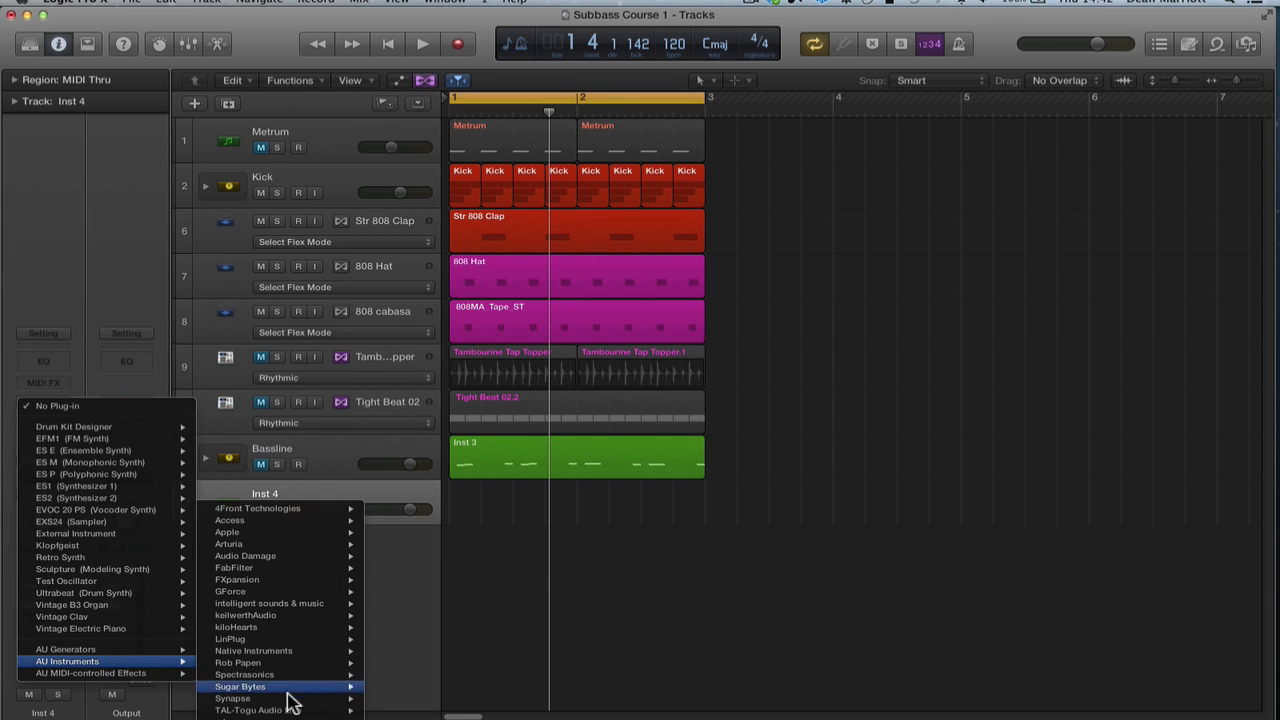
mouse_move(297, 672)
mouse_move(422, 675)
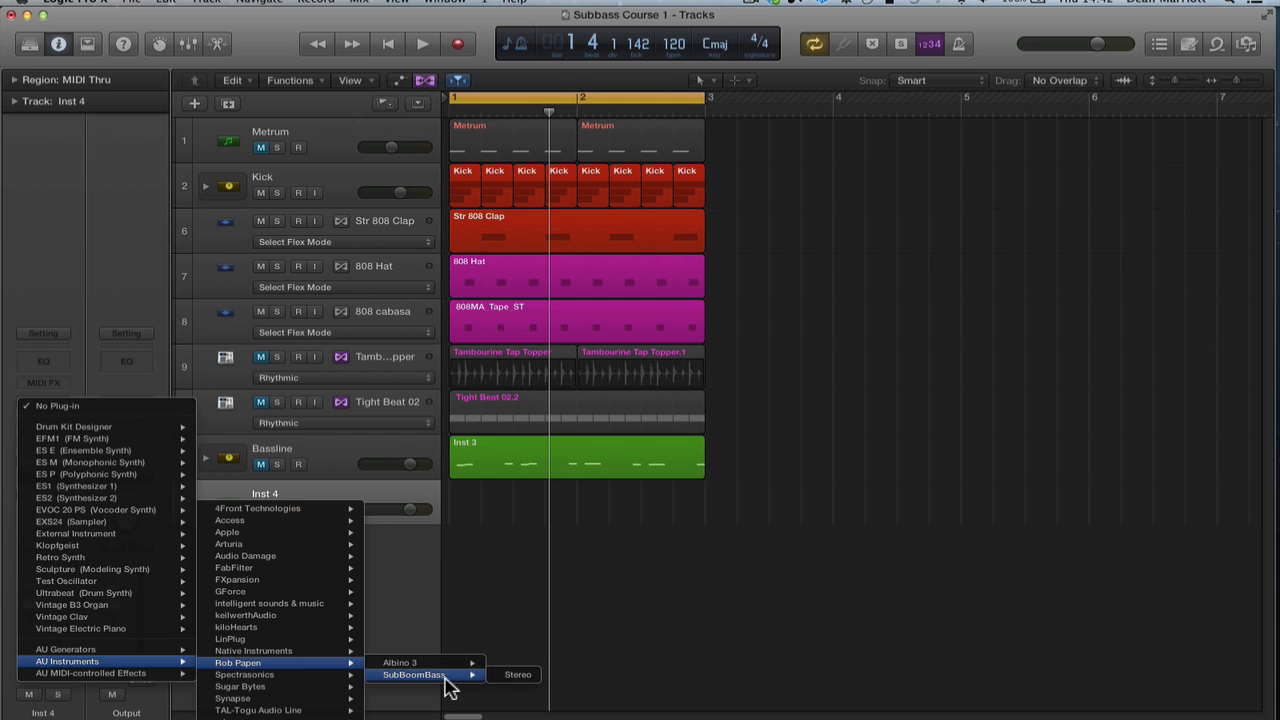
left_click(528, 676)
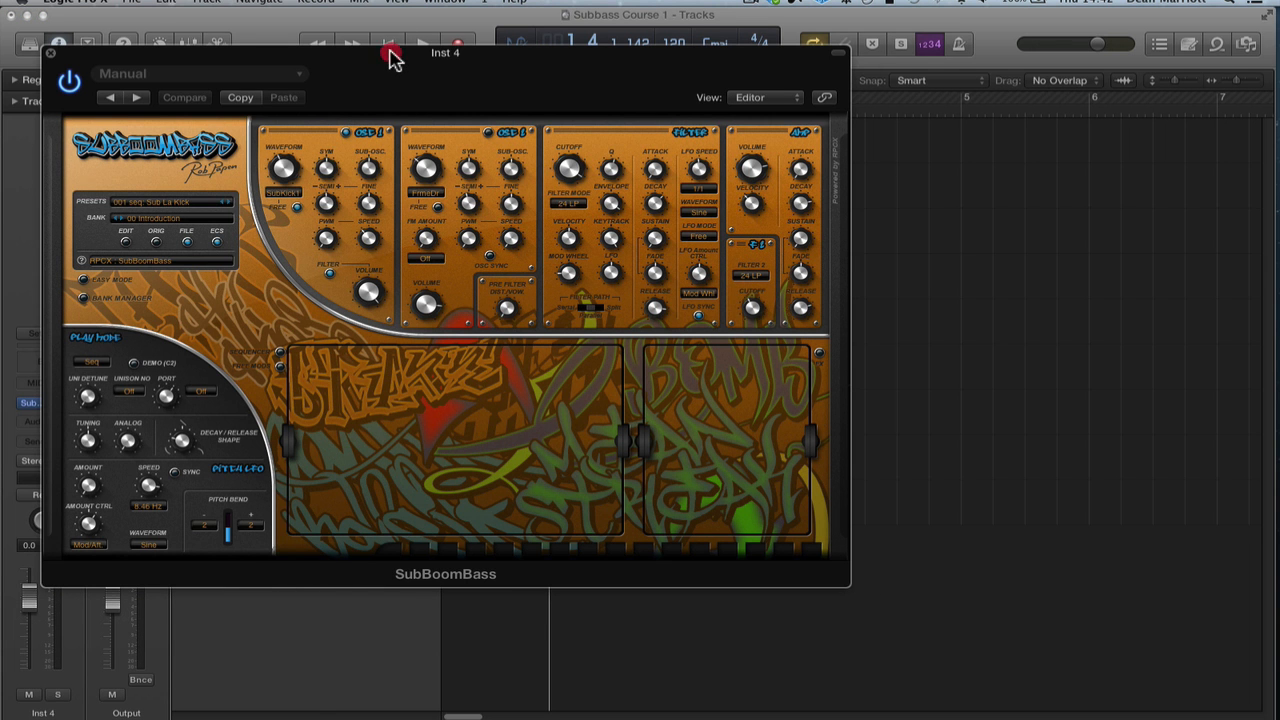
left_click_drag(390, 58, 607, 91)
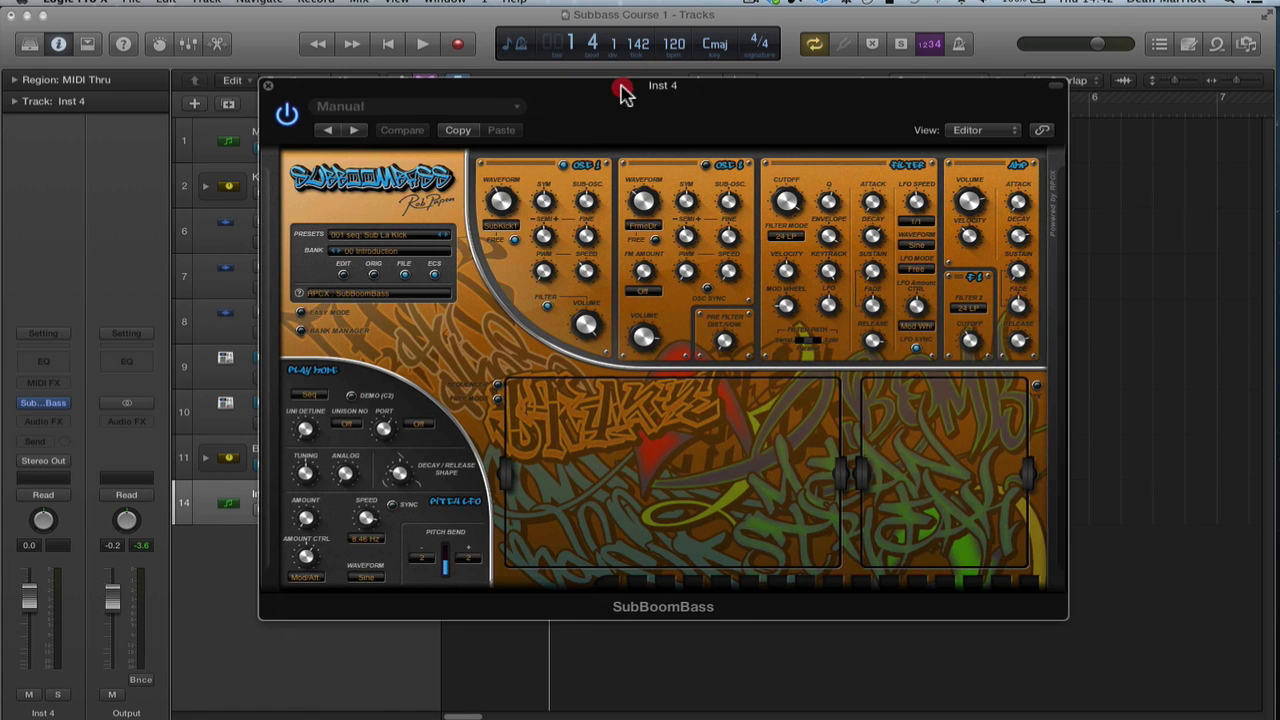
left_click_drag(612, 90, 876, 91)
Expand the Bassline stack to look at its Trilian and square bass layers, and collapse it again.
left_click(350, 457)
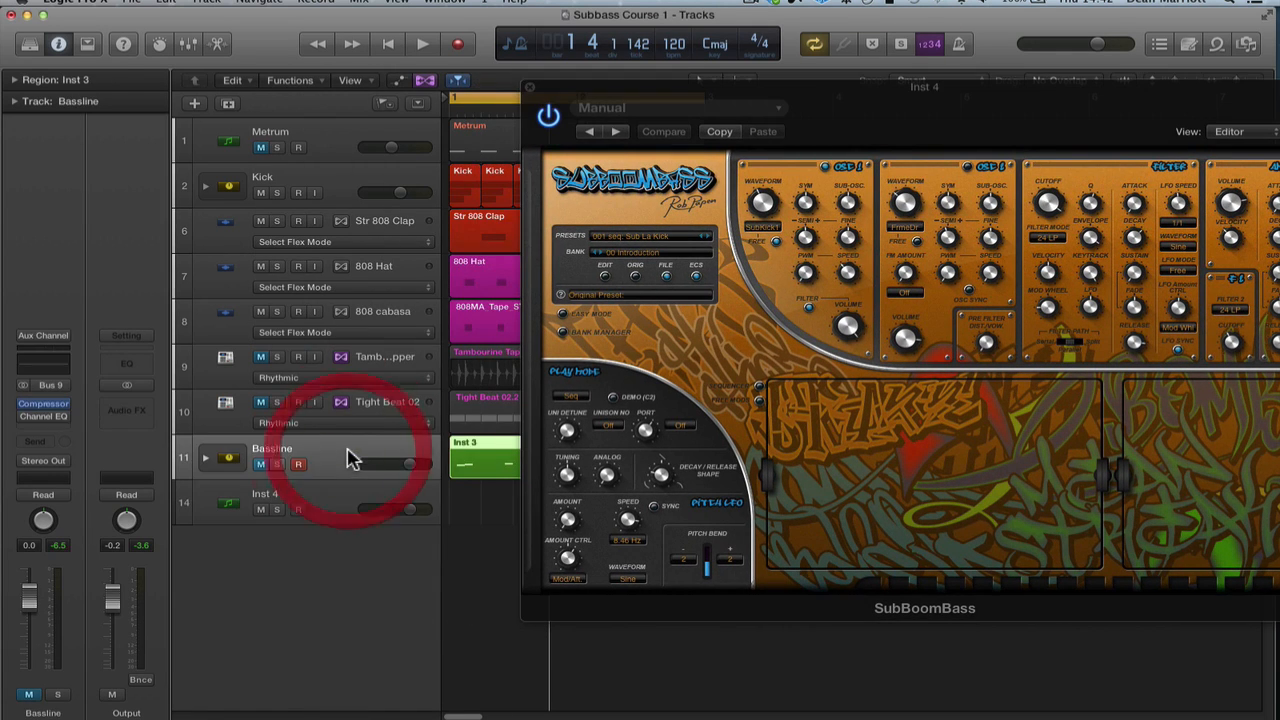
left_click(323, 491)
left_click(333, 467)
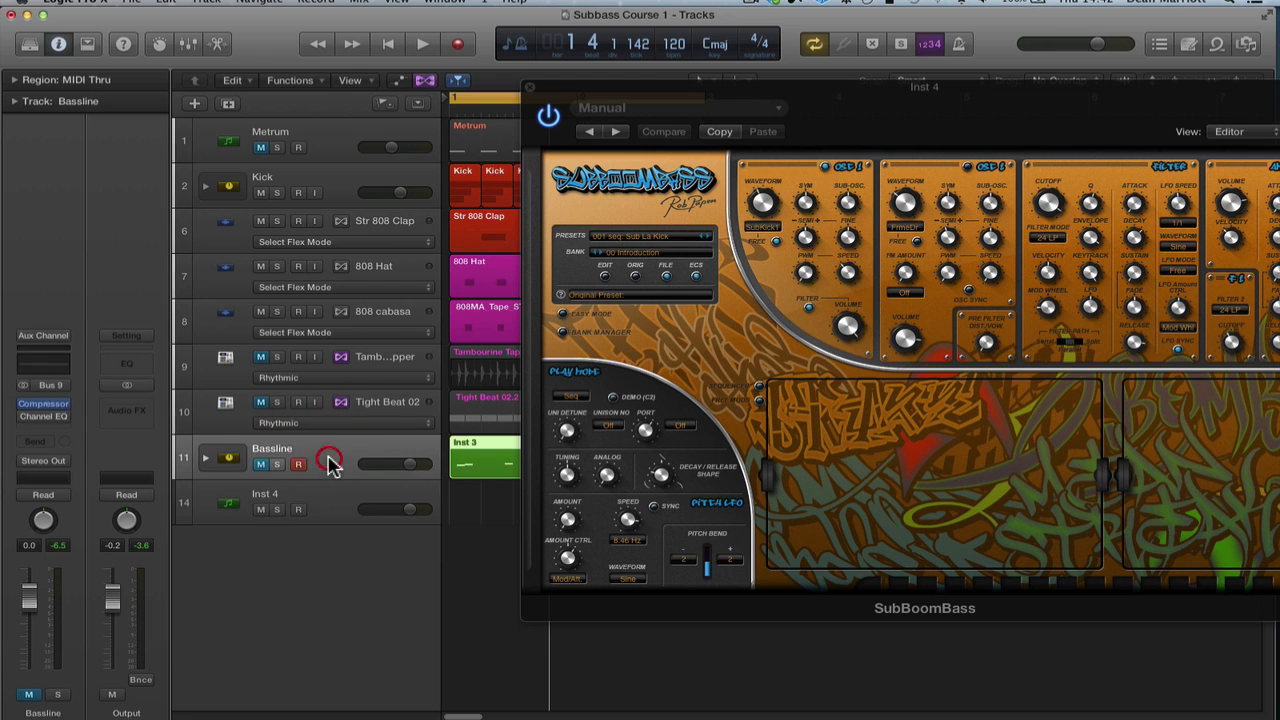
left_click_drag(840, 97, 703, 40)
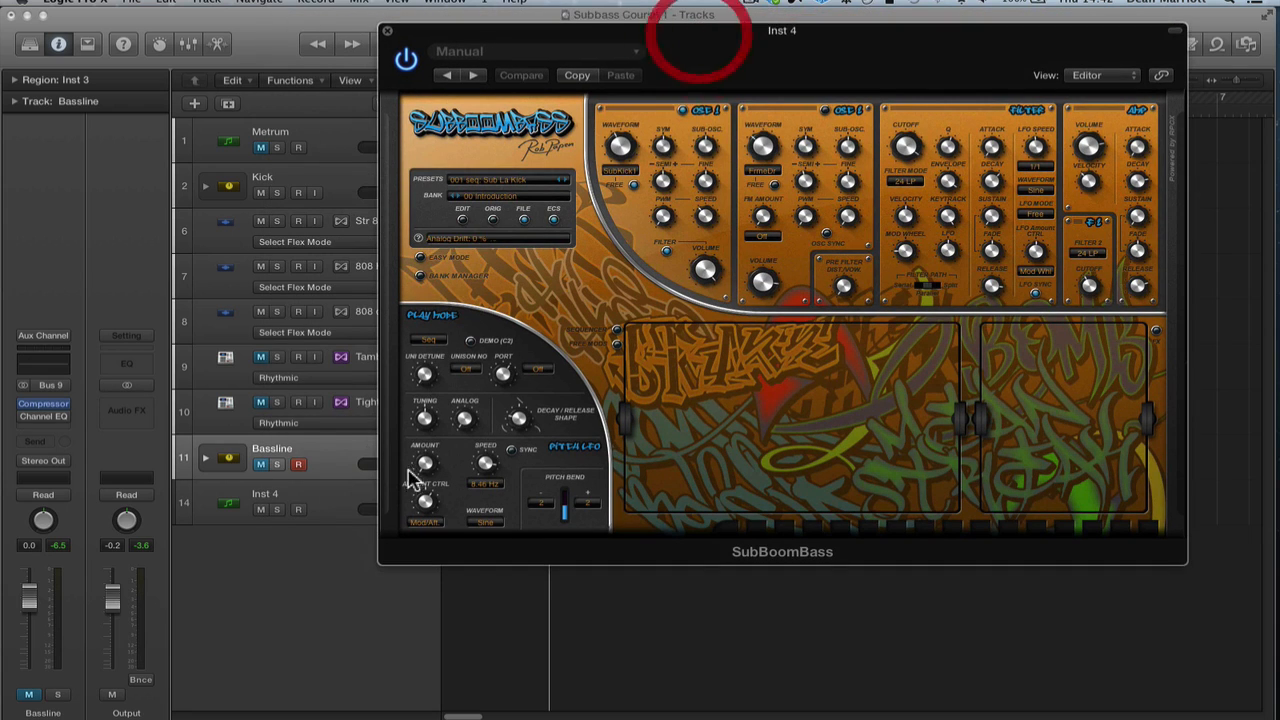
left_click(206, 460)
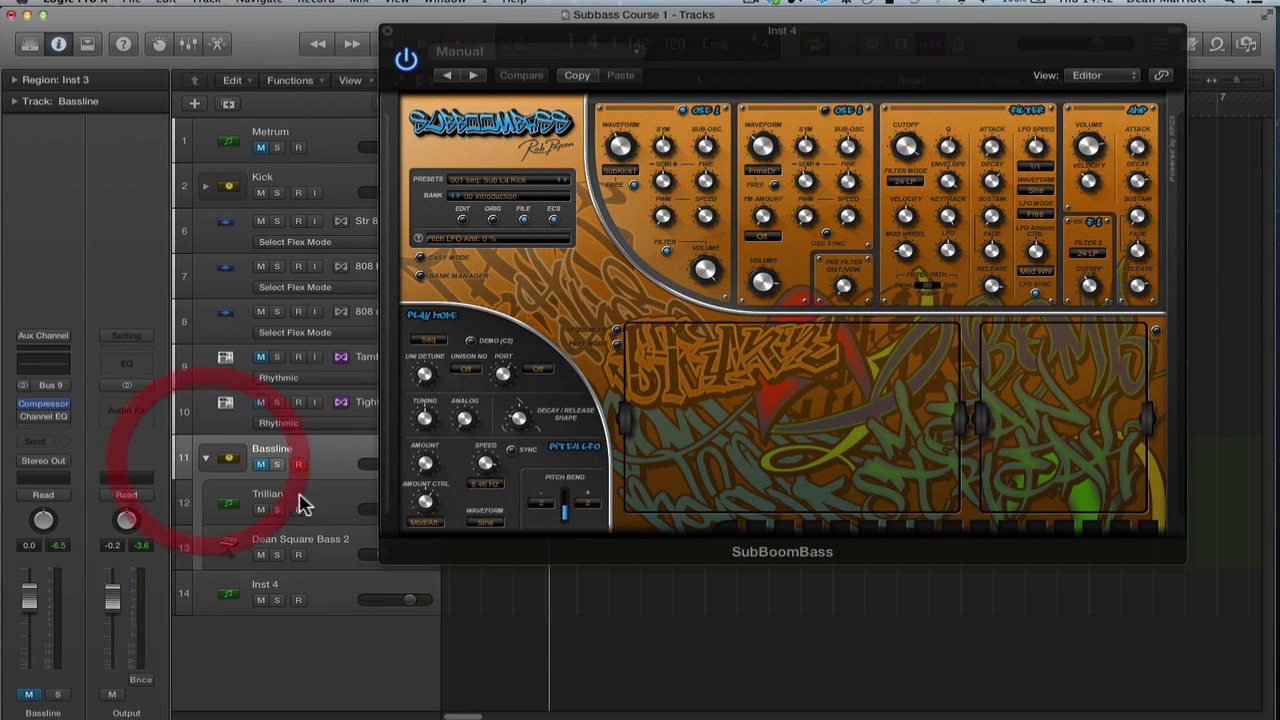
left_click(325, 545)
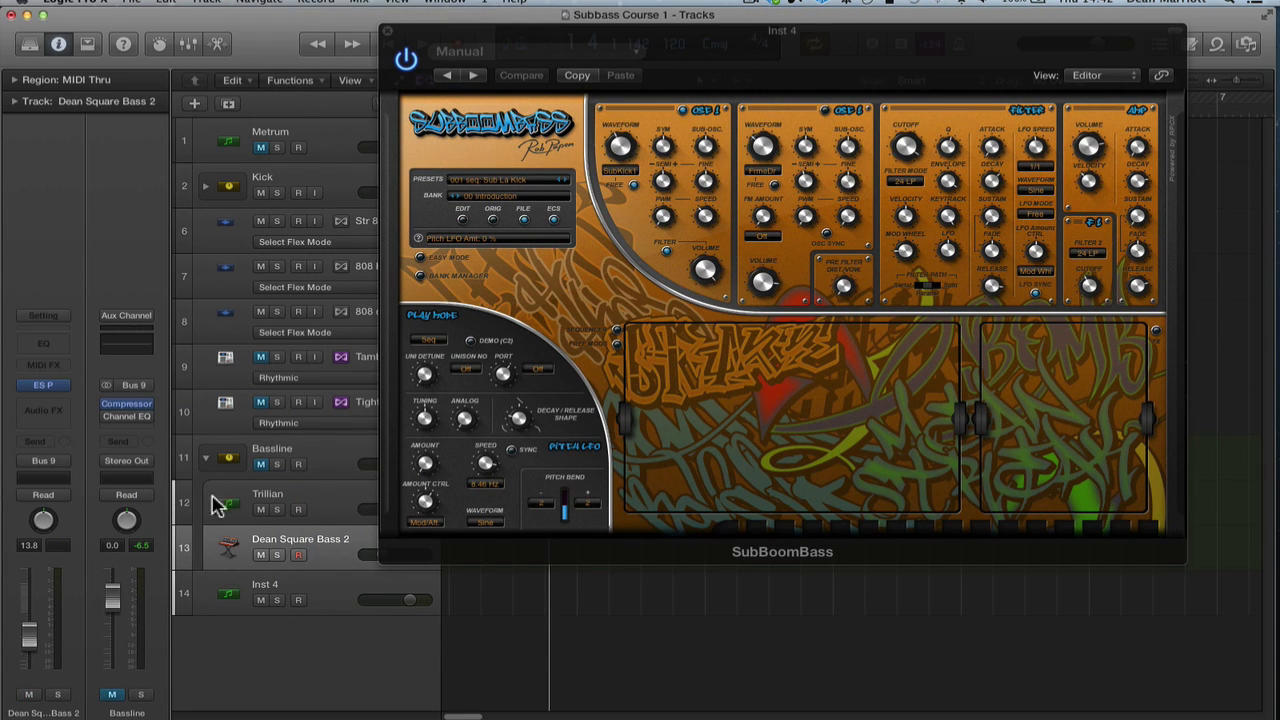
left_click(206, 463)
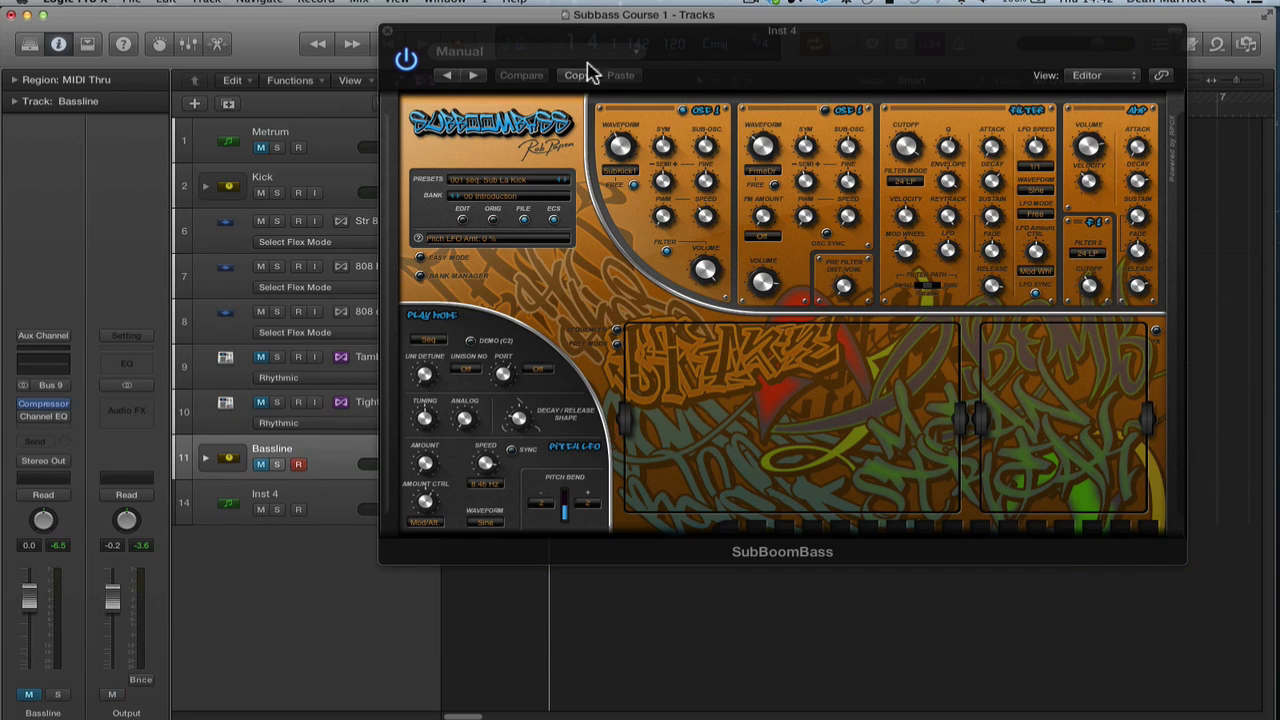
Bring the SubBoomBass window fully into view and look through the filter modes without changing the current one.
left_click_drag(748, 36, 688, 28)
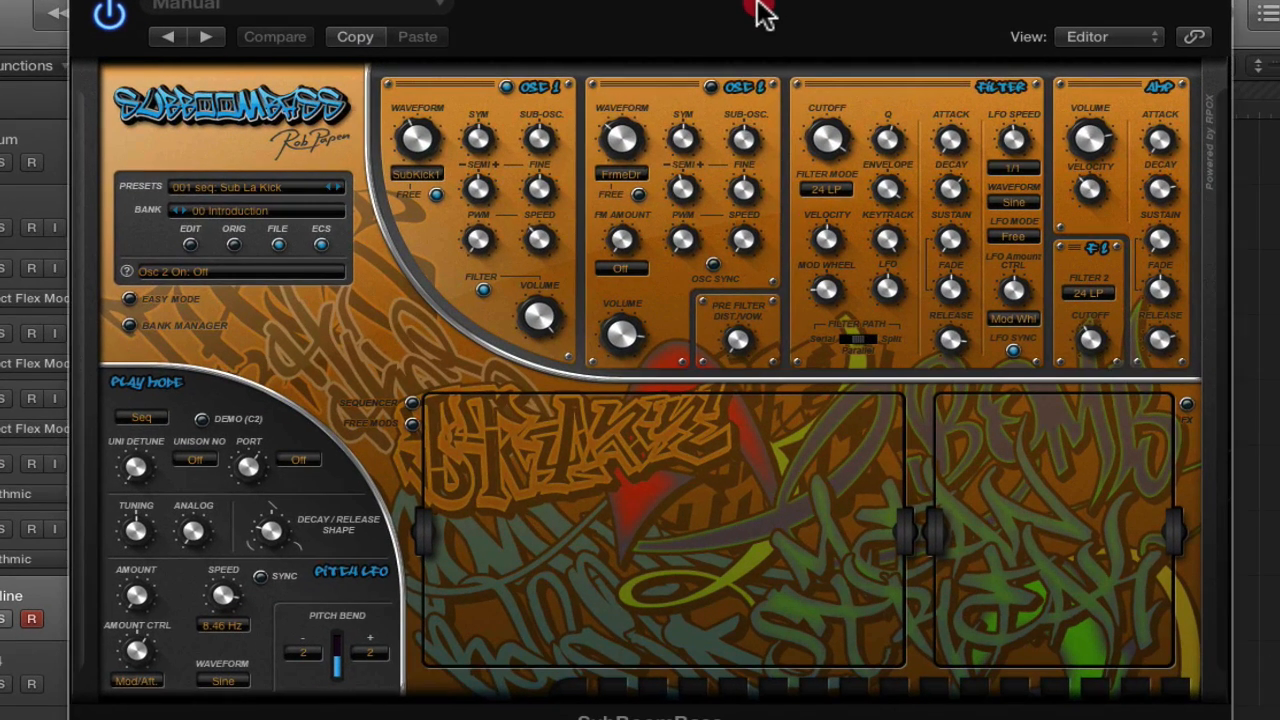
left_click_drag(760, 12, 764, 58)
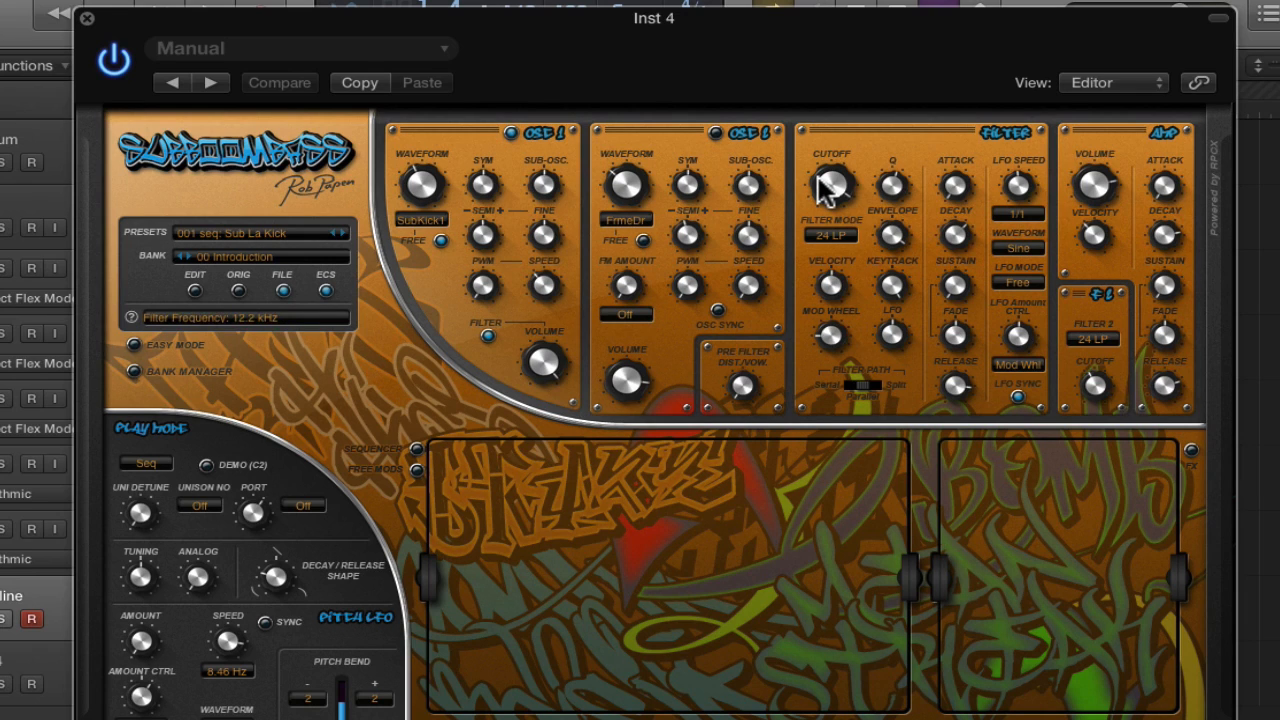
left_click(838, 240)
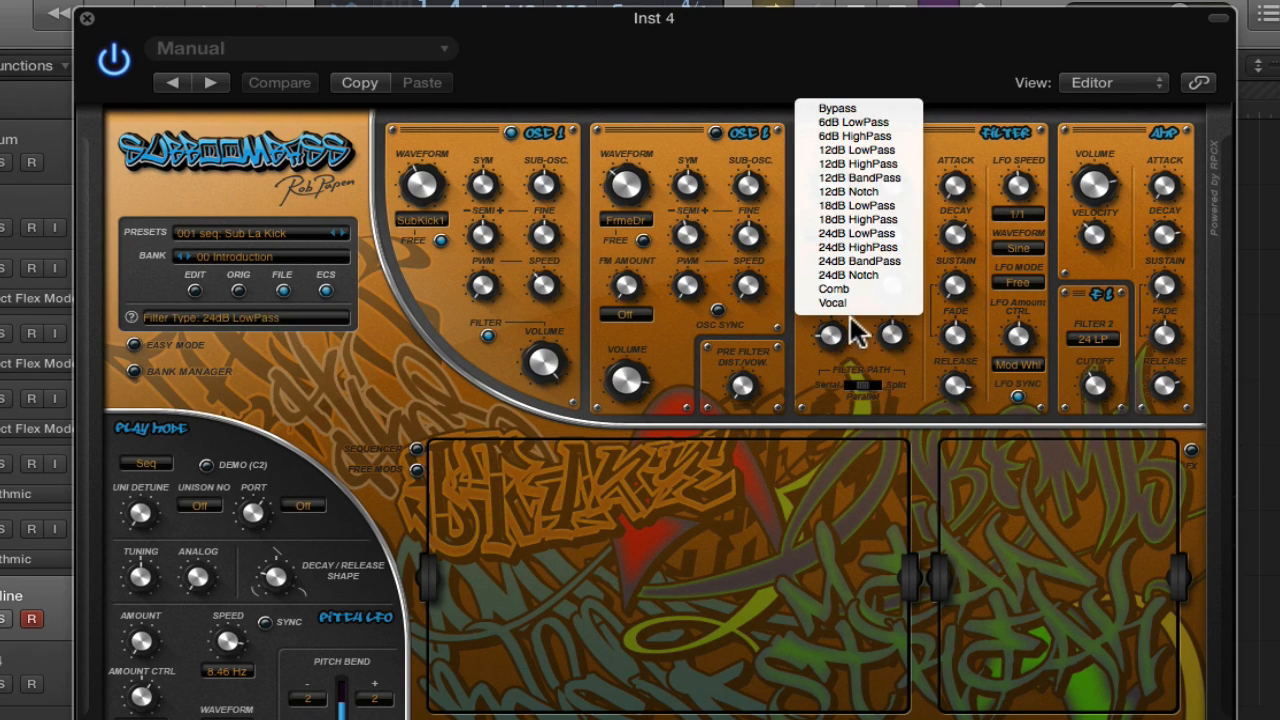
left_click(871, 344)
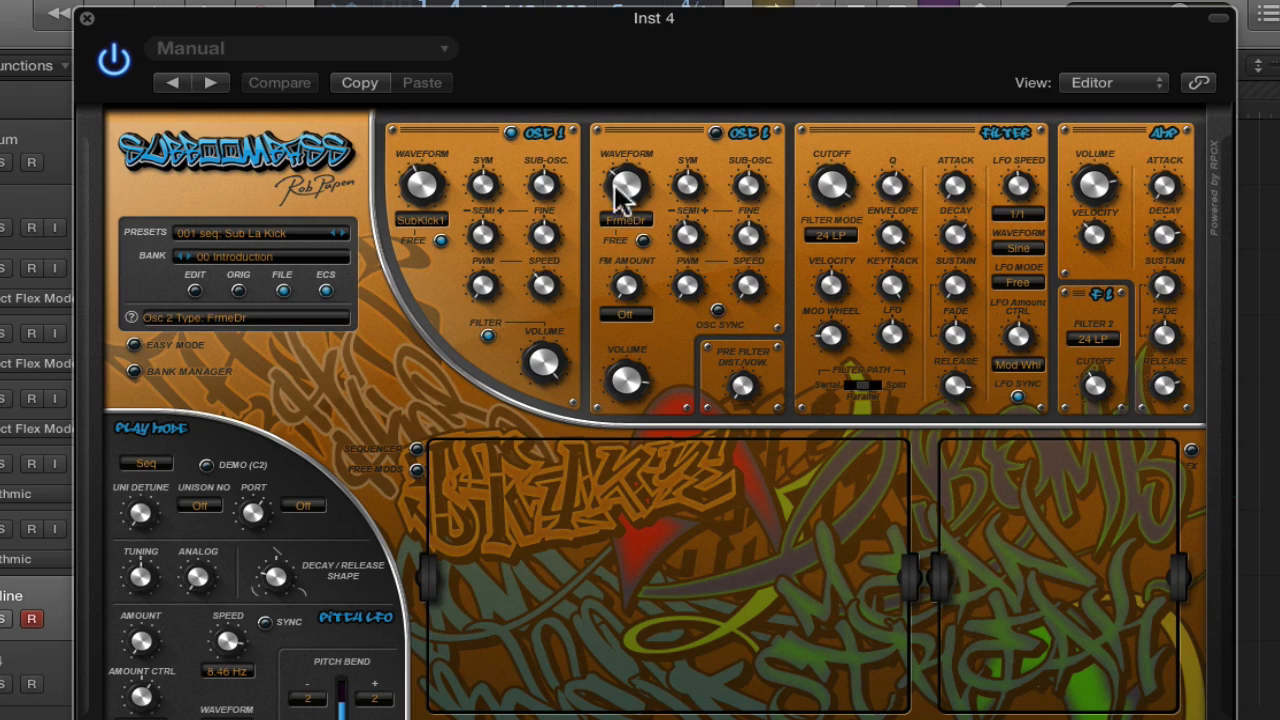
Examine the waveforms and samples offered for SubBoomBass's Osc 2, leaving its waveform selection as it is.
left_click(624, 218)
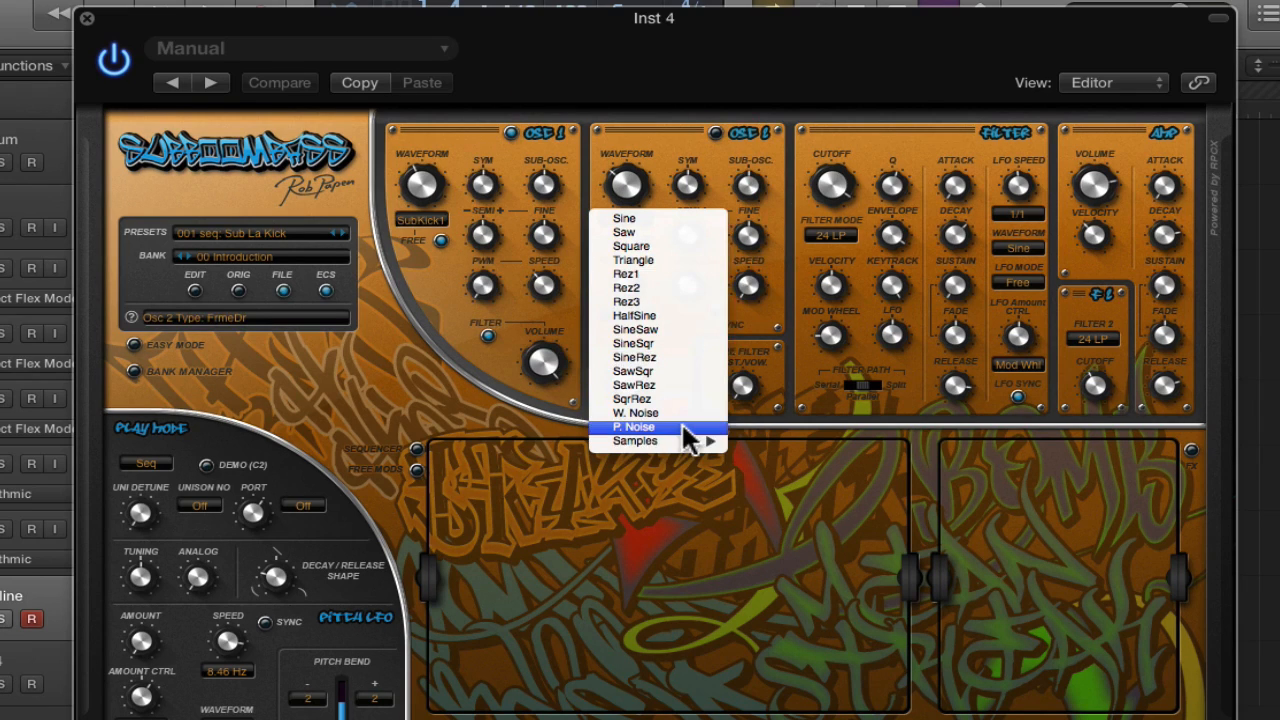
mouse_move(692, 448)
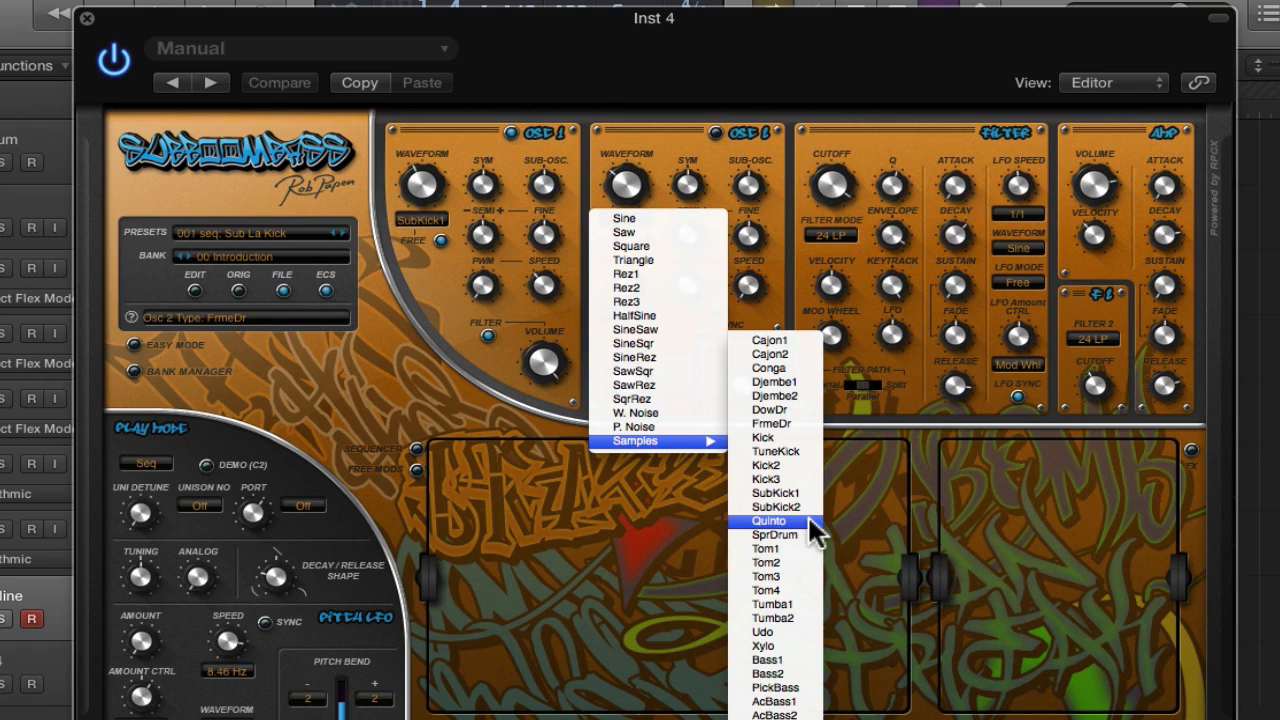
left_click(780, 301)
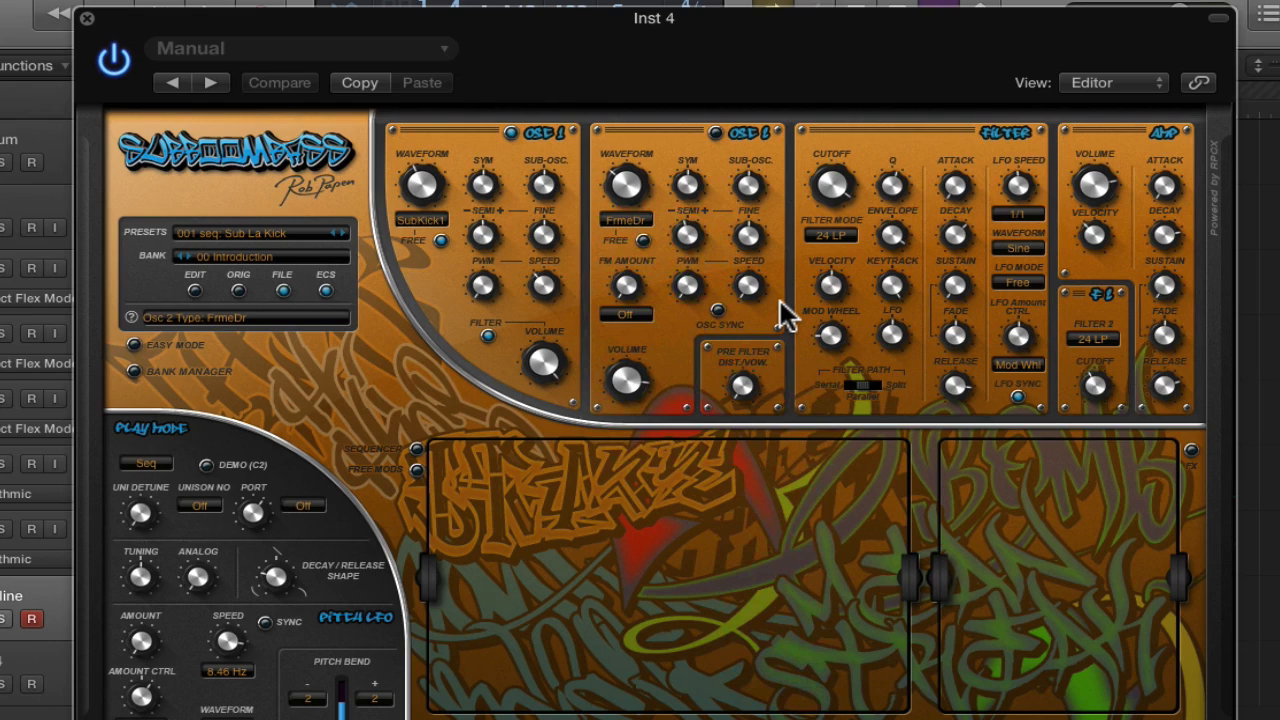
left_click(677, 361)
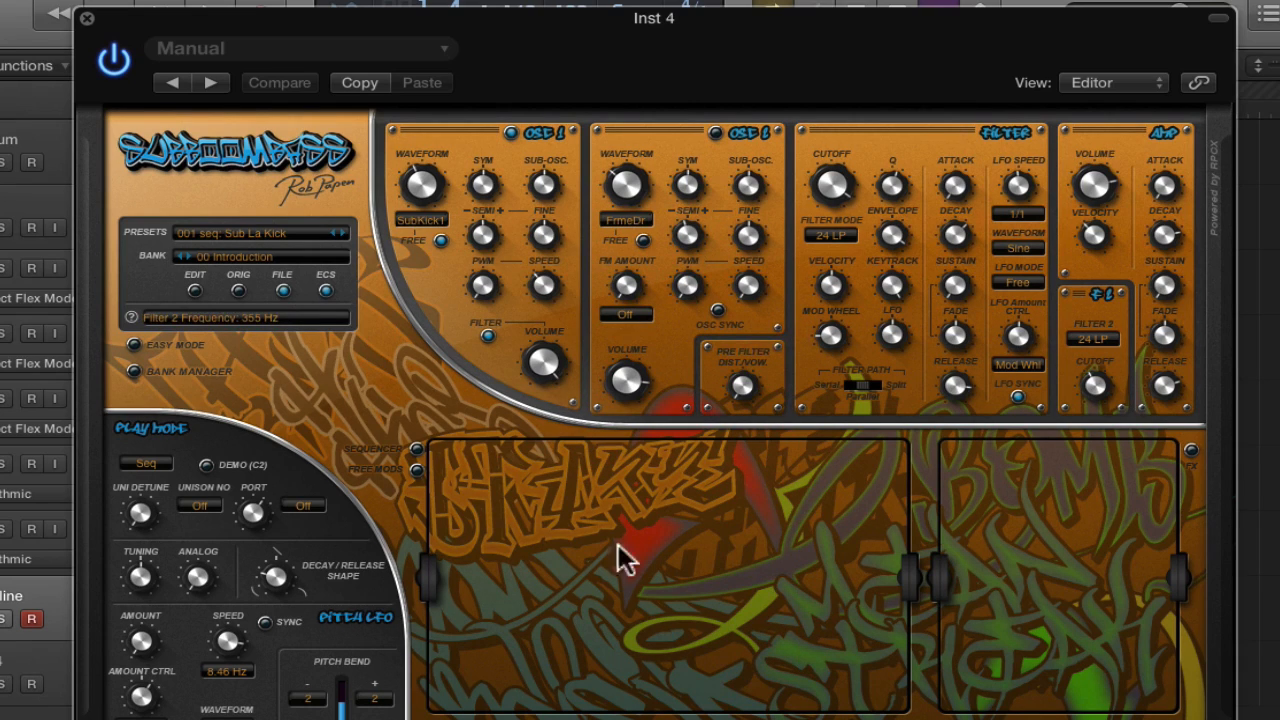
Show SubBoomBass's sequencer, look through the preset bank list, and hide the sequencer again.
left_click(416, 449)
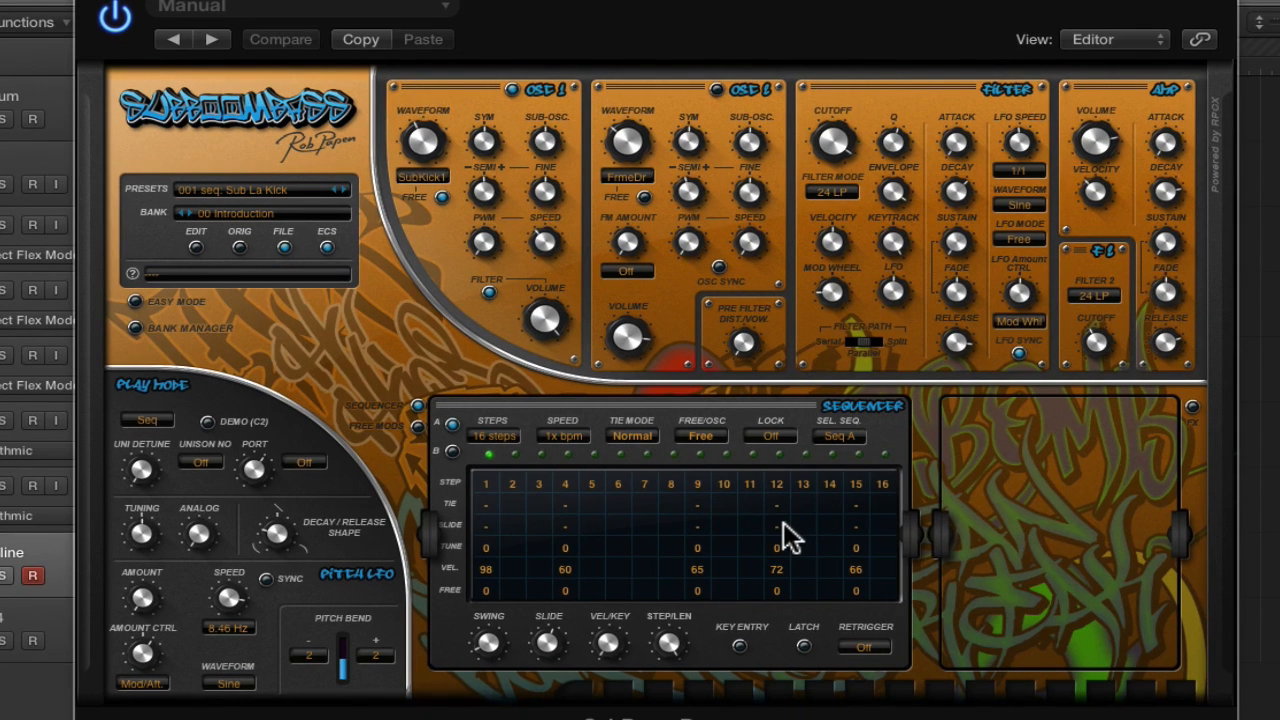
left_click(230, 217)
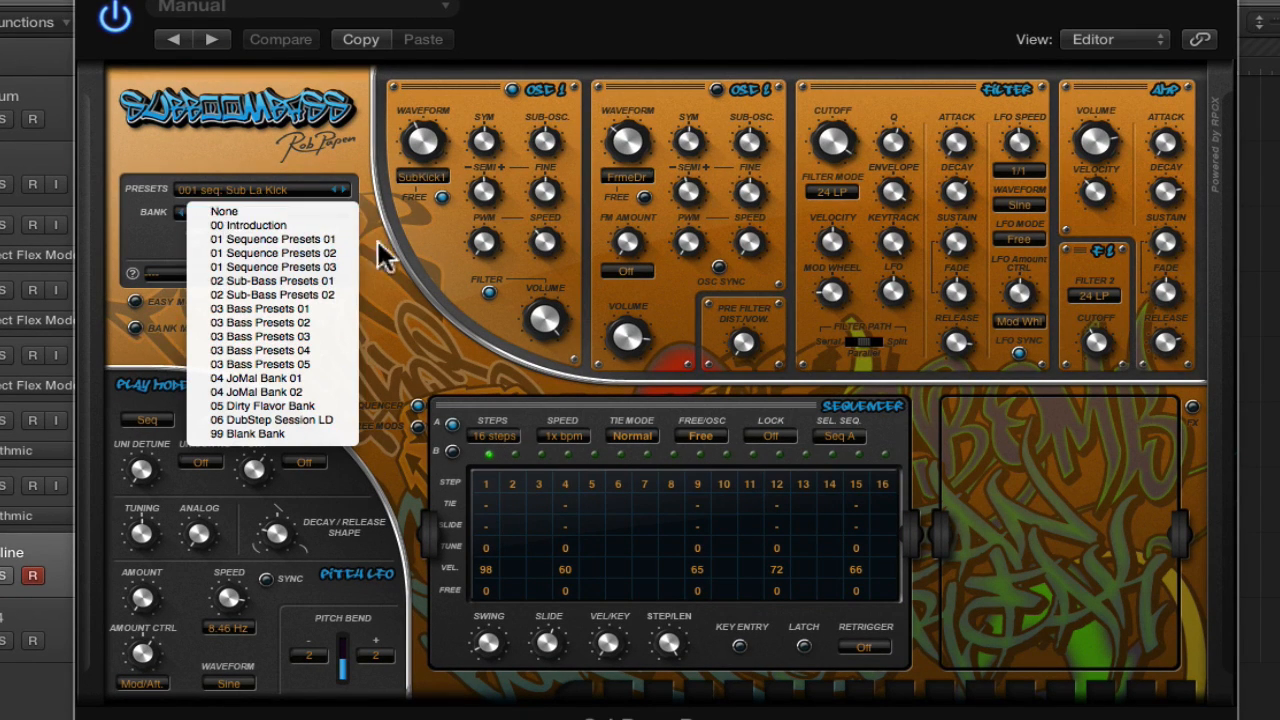
left_click(429, 252)
left_click(416, 407)
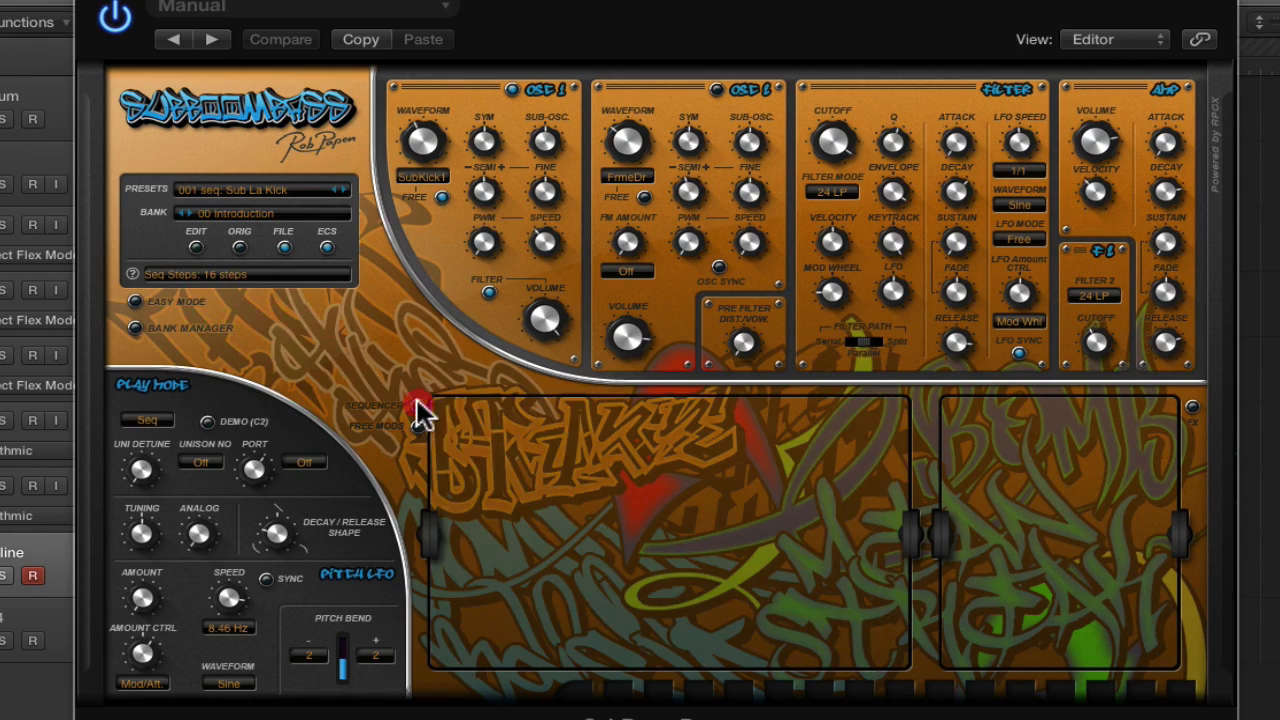
Show SubBoomBass's Free Mods section to examine its envelope, LFO and mod matrix, and hide it again.
left_click(418, 425)
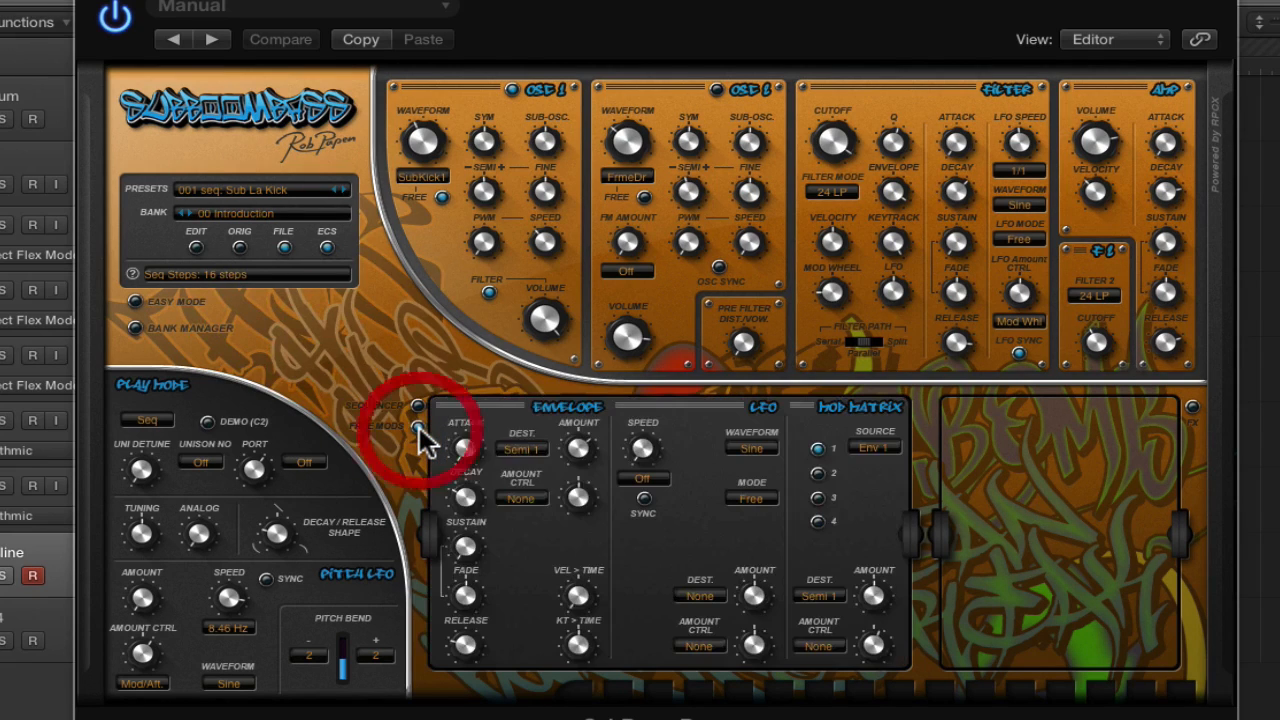
left_click(524, 450)
left_click(505, 405)
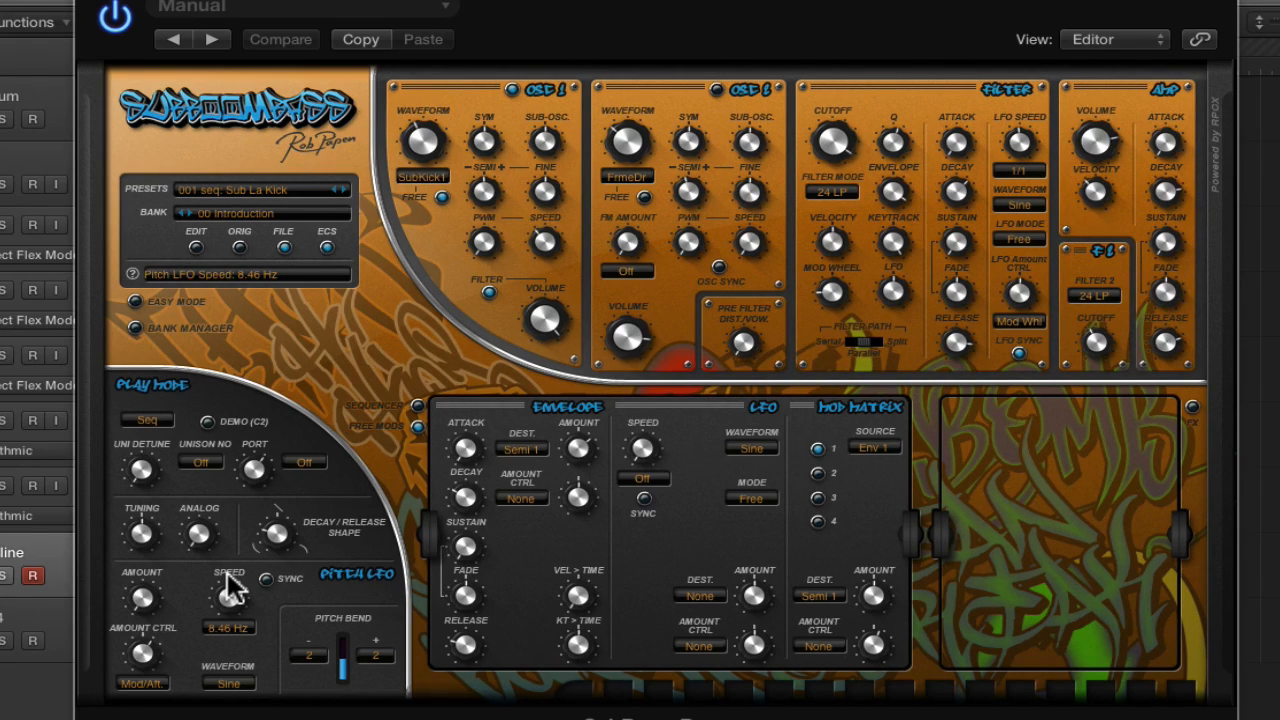
left_click(418, 426)
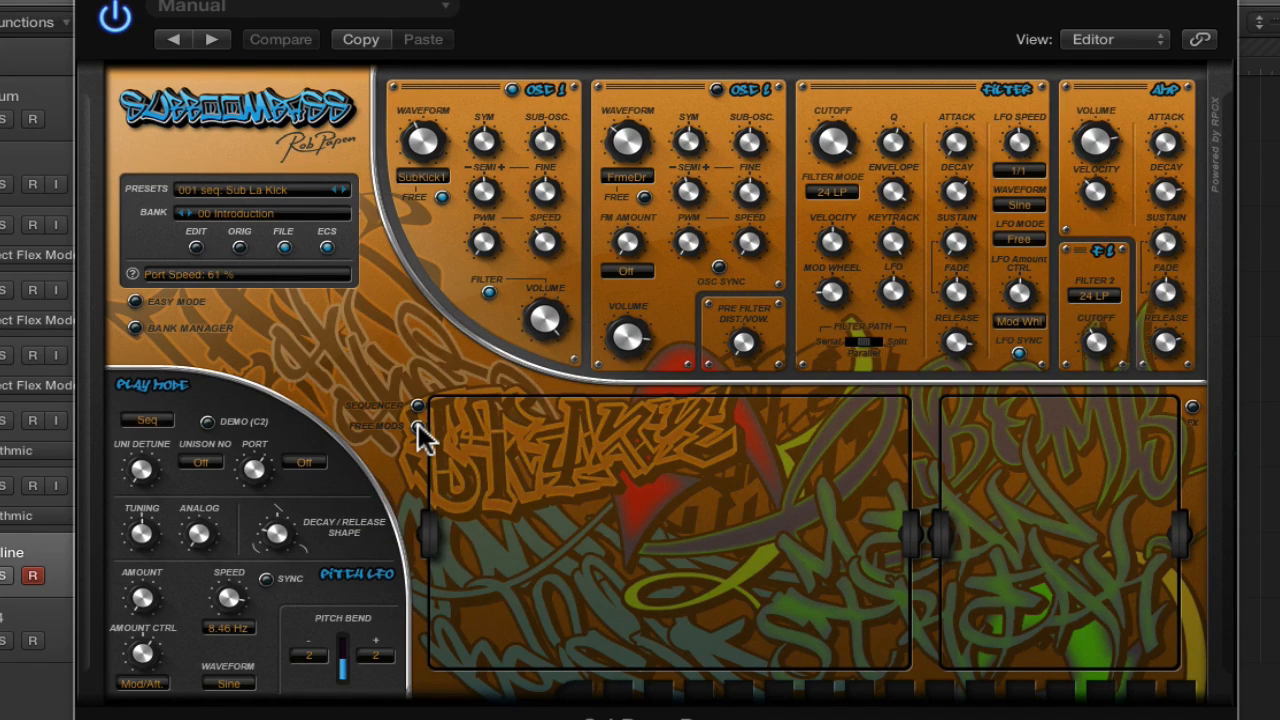
Select the Inst 4 track and record-enable it so SubBoomBass can be played, repositioning the plug-in window.
left_click(40, 606)
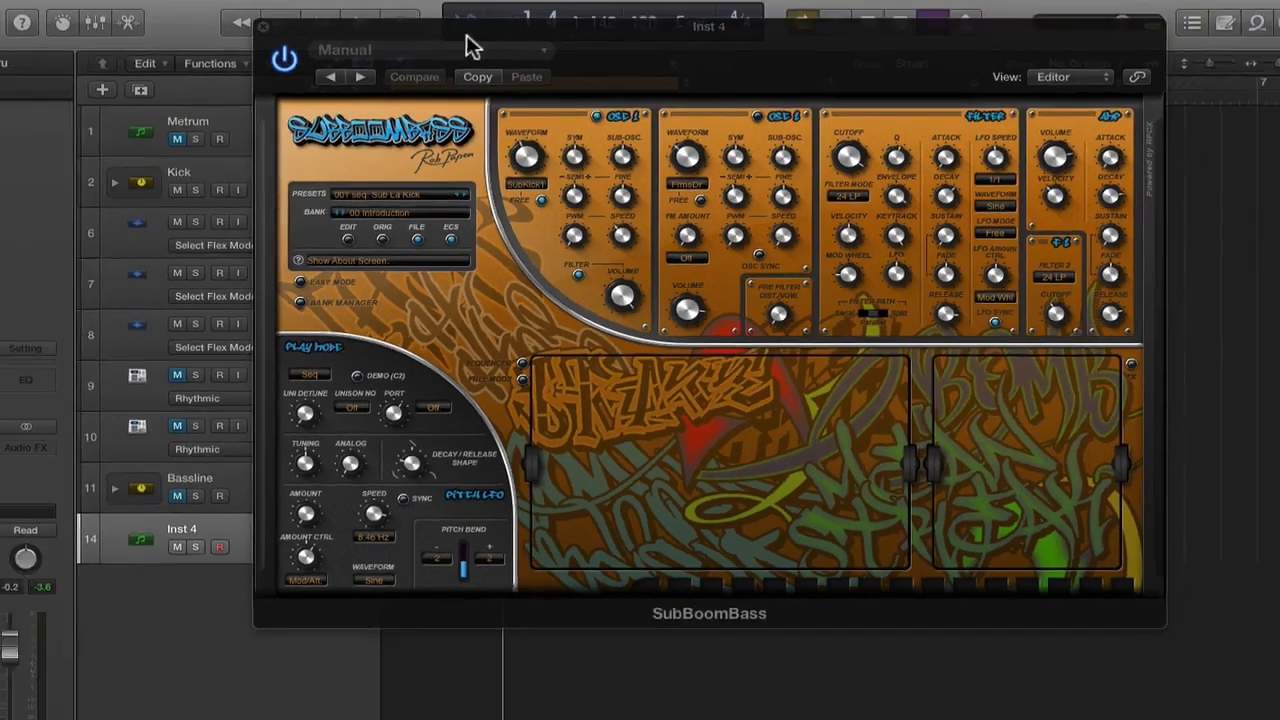
left_click_drag(484, 30, 778, 30)
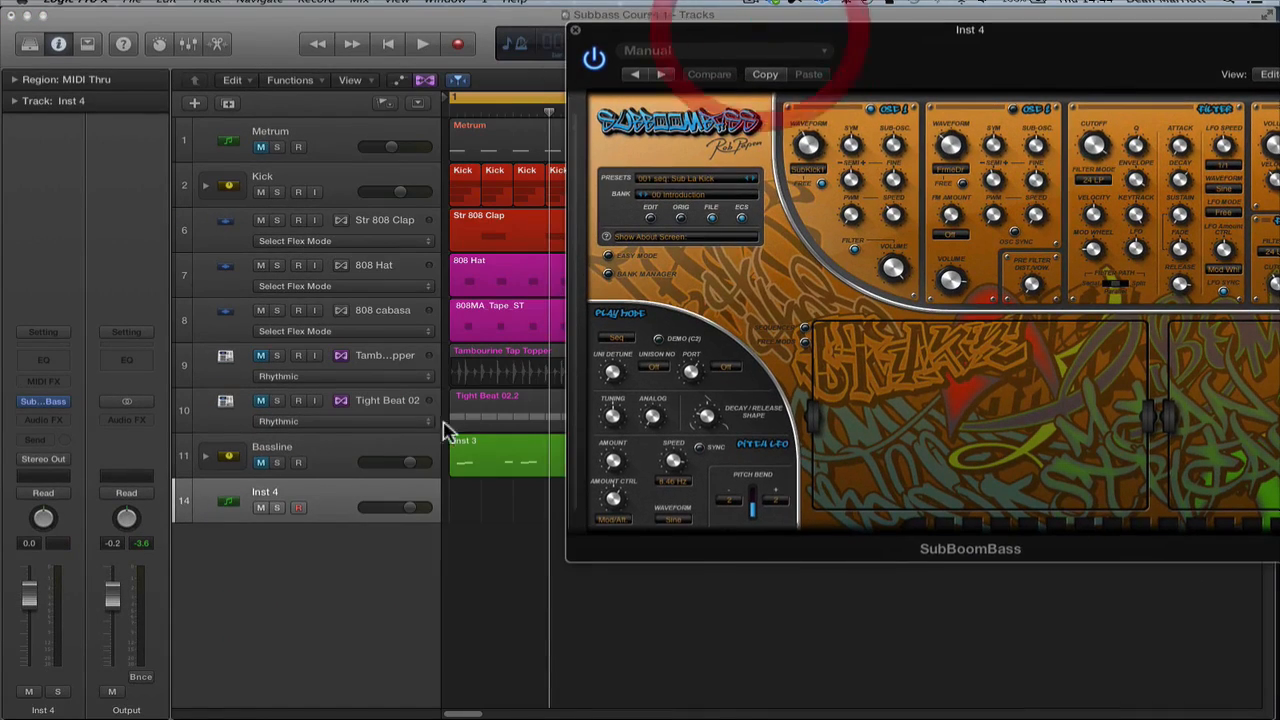
left_click(297, 508)
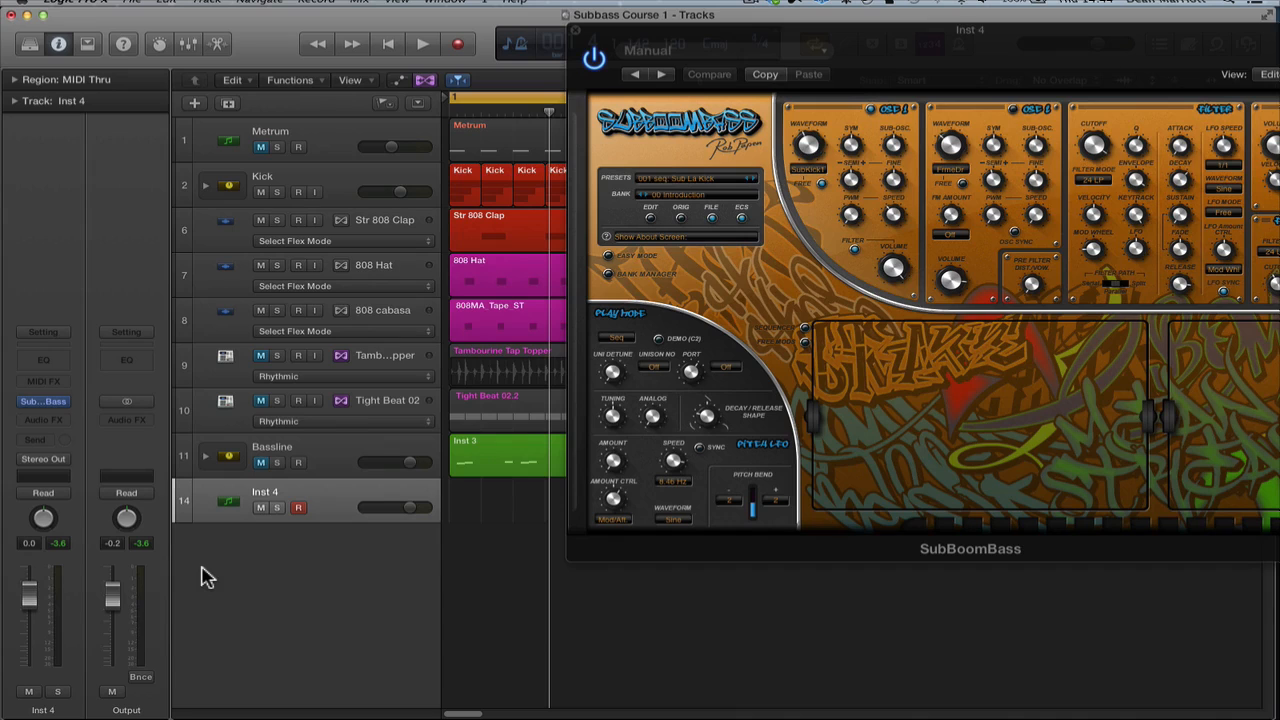
left_click_drag(838, 36, 703, 27)
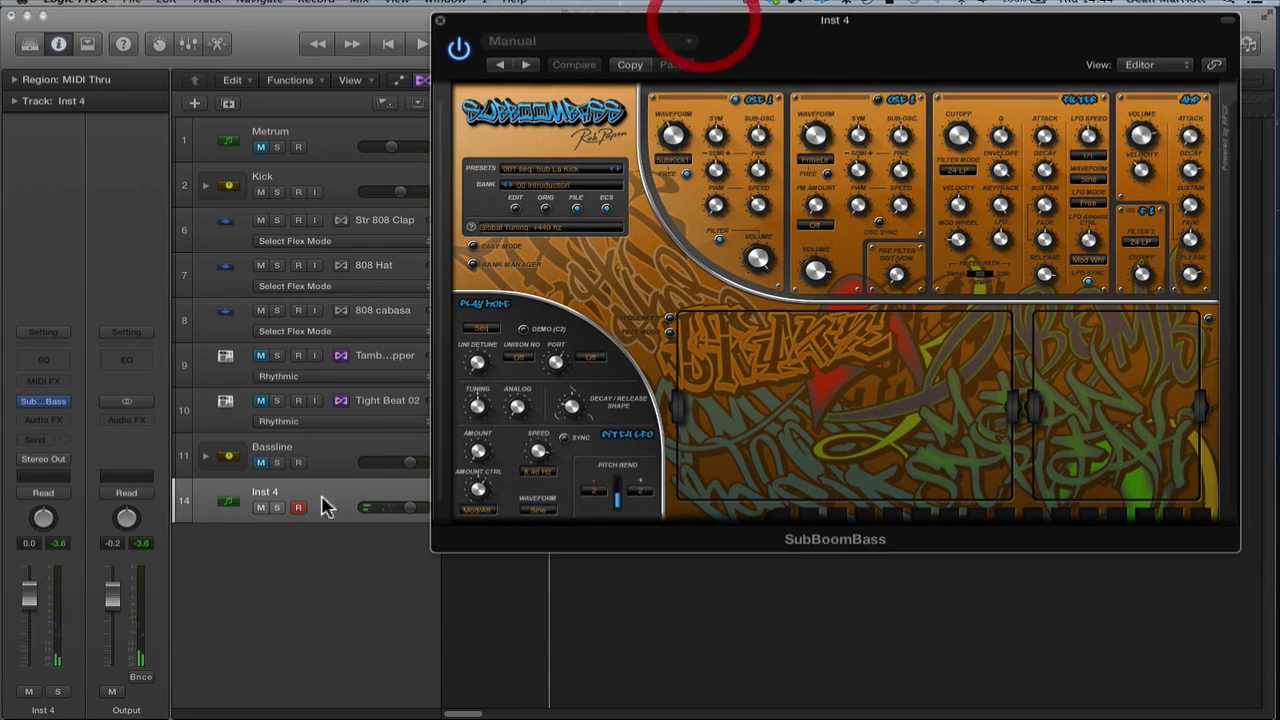
Raise the Inst 4 track volume to +4.4 dB and load SubBoomBass's 03 Bass Presets 01 bank.
left_click_drag(30, 597, 50, 593)
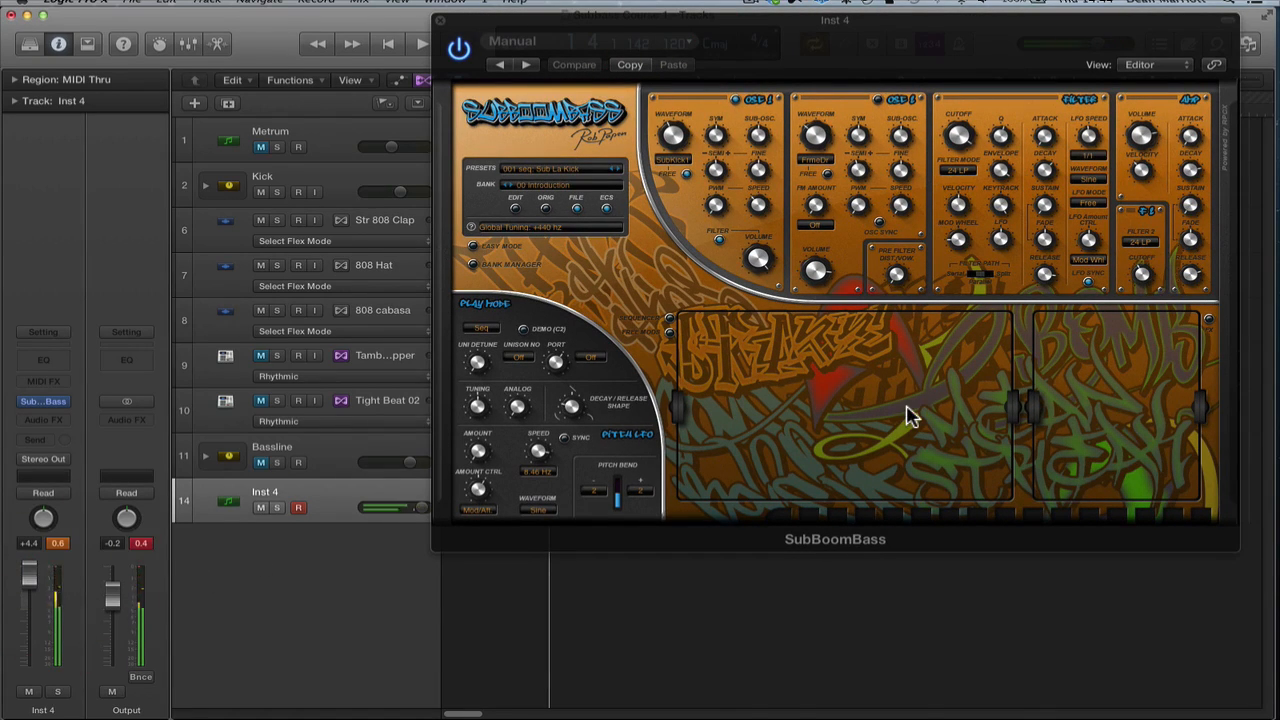
left_click(549, 189)
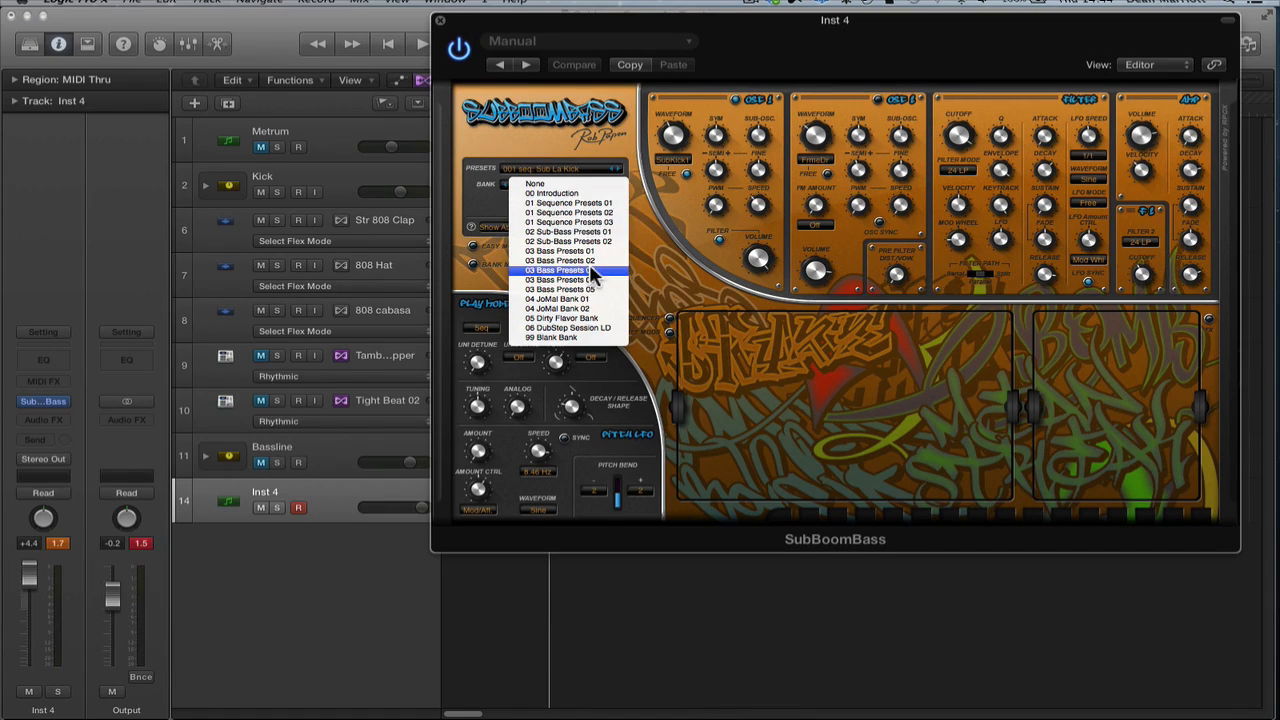
left_click(560, 250)
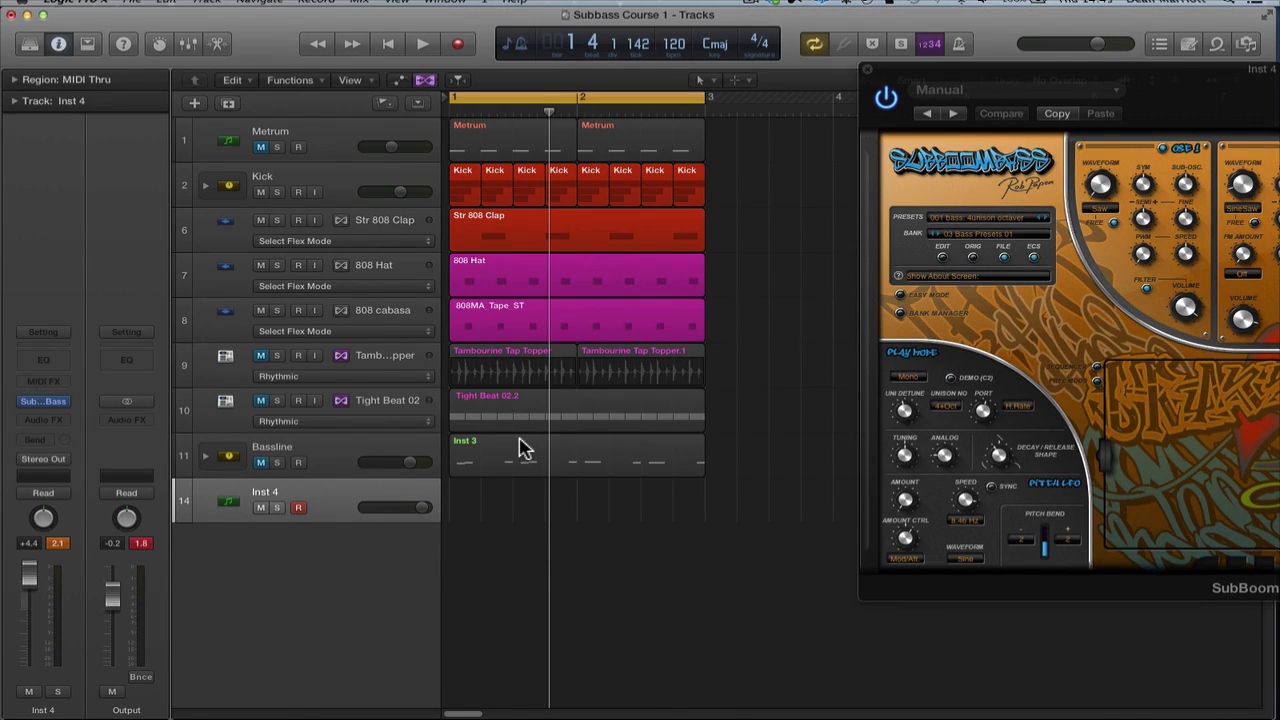
Copy the Inst 3 region from the Bassline track to the Inst 4 track and lower Inst 4's volume to +0.3 dB during playback.
left_click_drag(526, 450, 523, 508)
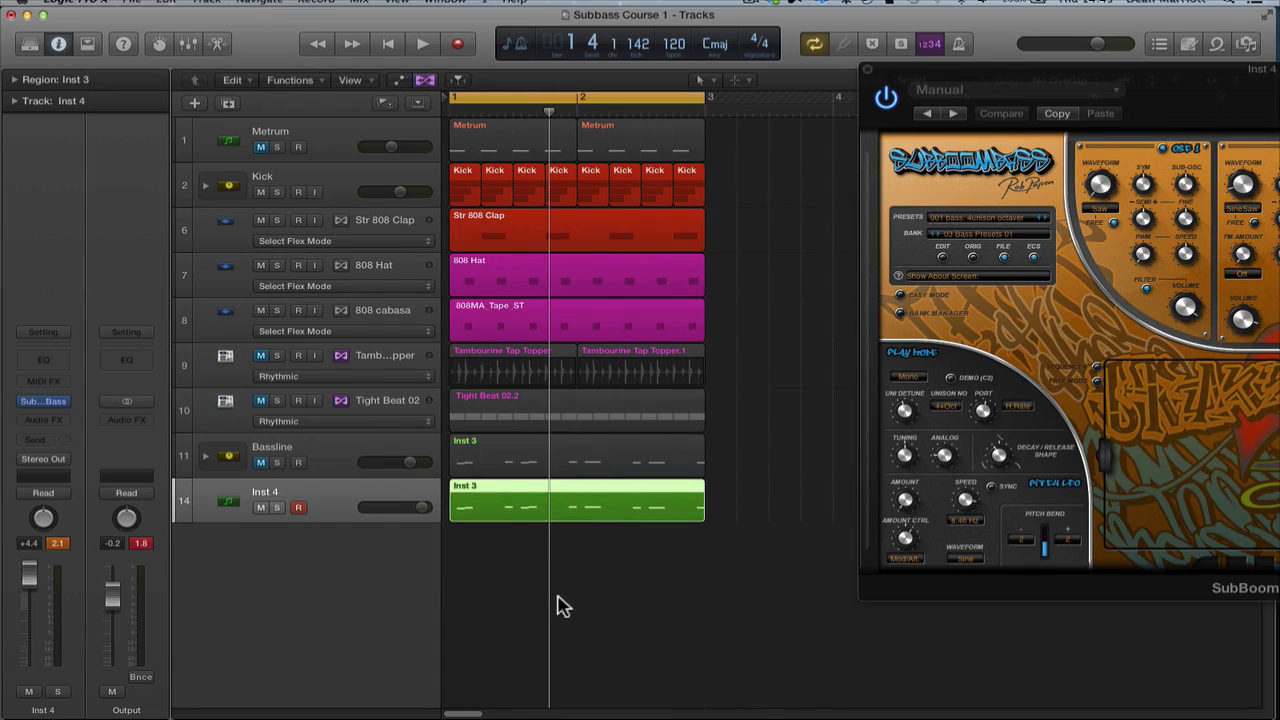
left_click(560, 497)
key("space")
left_click_drag(974, 72, 477, 80)
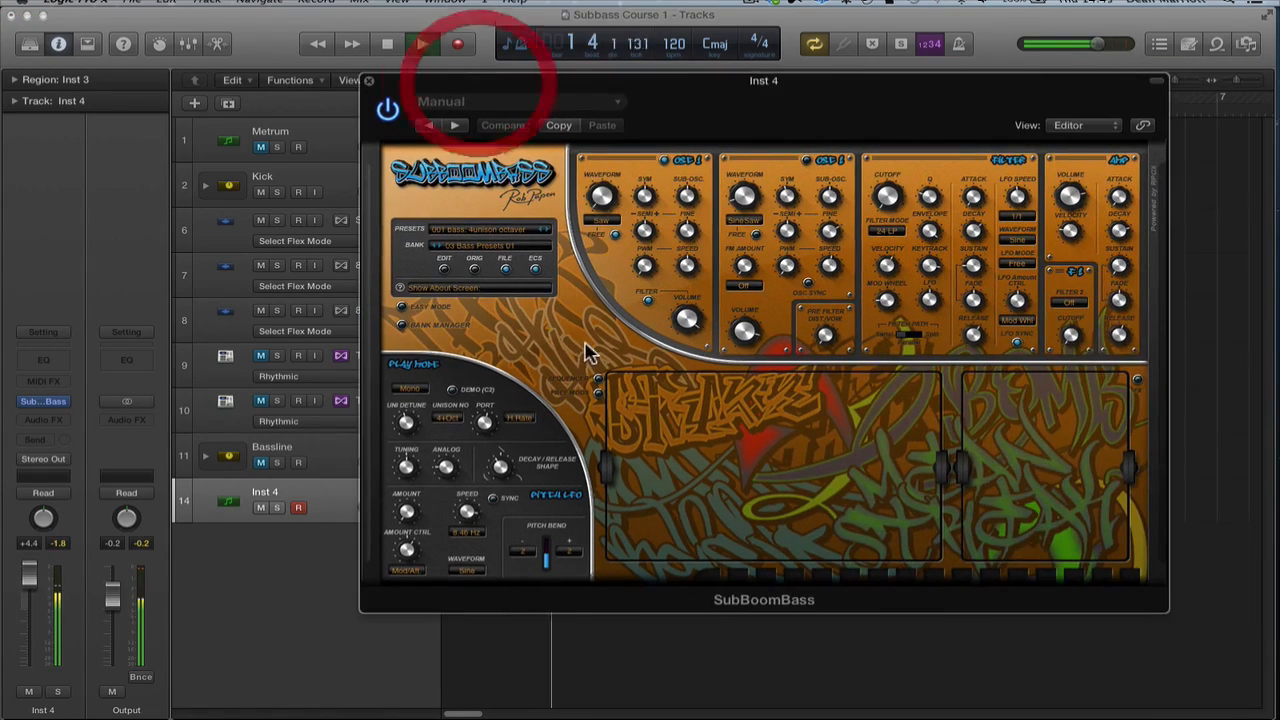
left_click_drag(31, 572, 23, 614)
key("space")
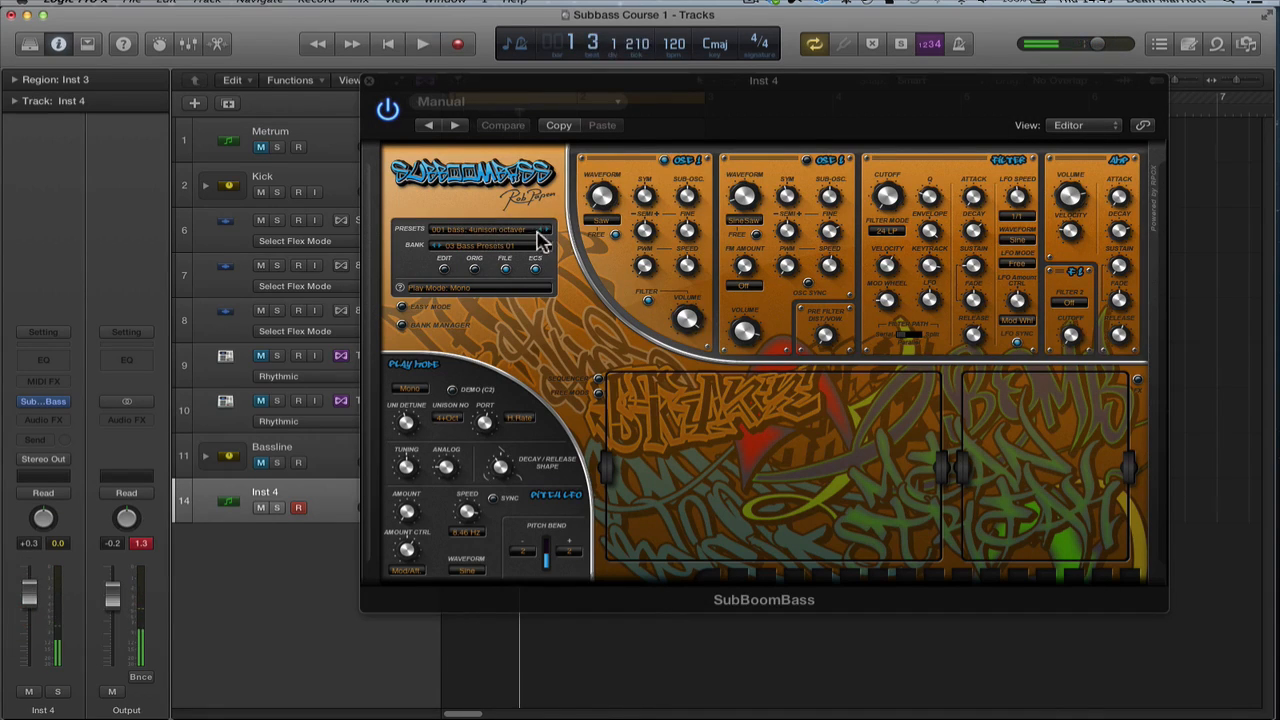
Audition the SubBoomBass bass presets one by one up to preset 008 against the loop, and set the Inst 4 volume to 0.0 dB.
left_click(540, 240)
left_click(546, 232)
key("space")
left_click(546, 232)
left_click(546, 232)
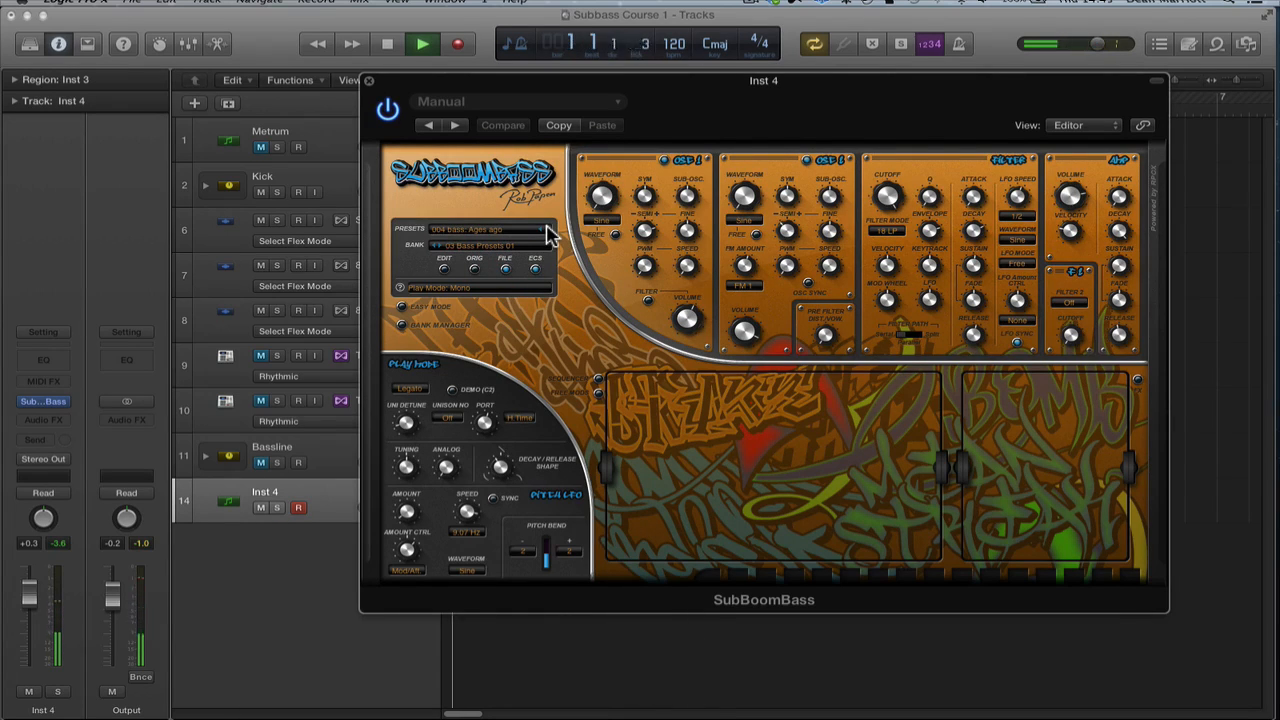
left_click(546, 232)
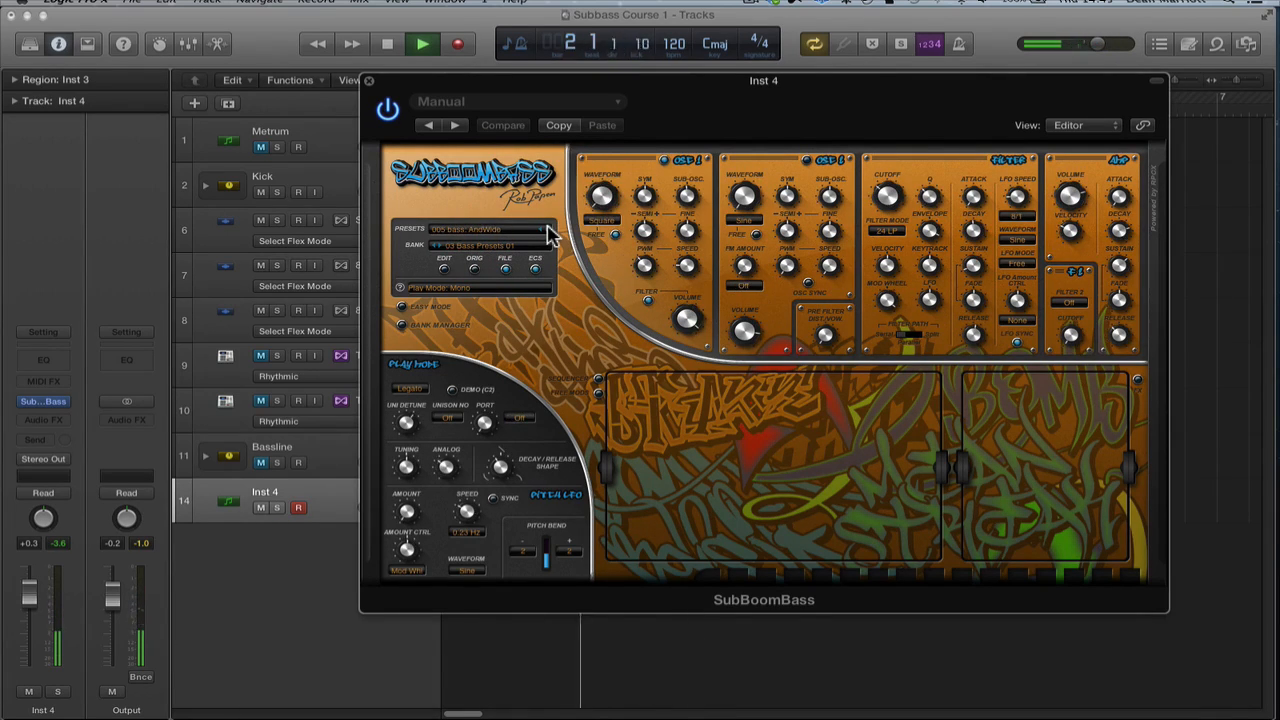
left_click(546, 232)
left_click(546, 232)
left_click(546, 232)
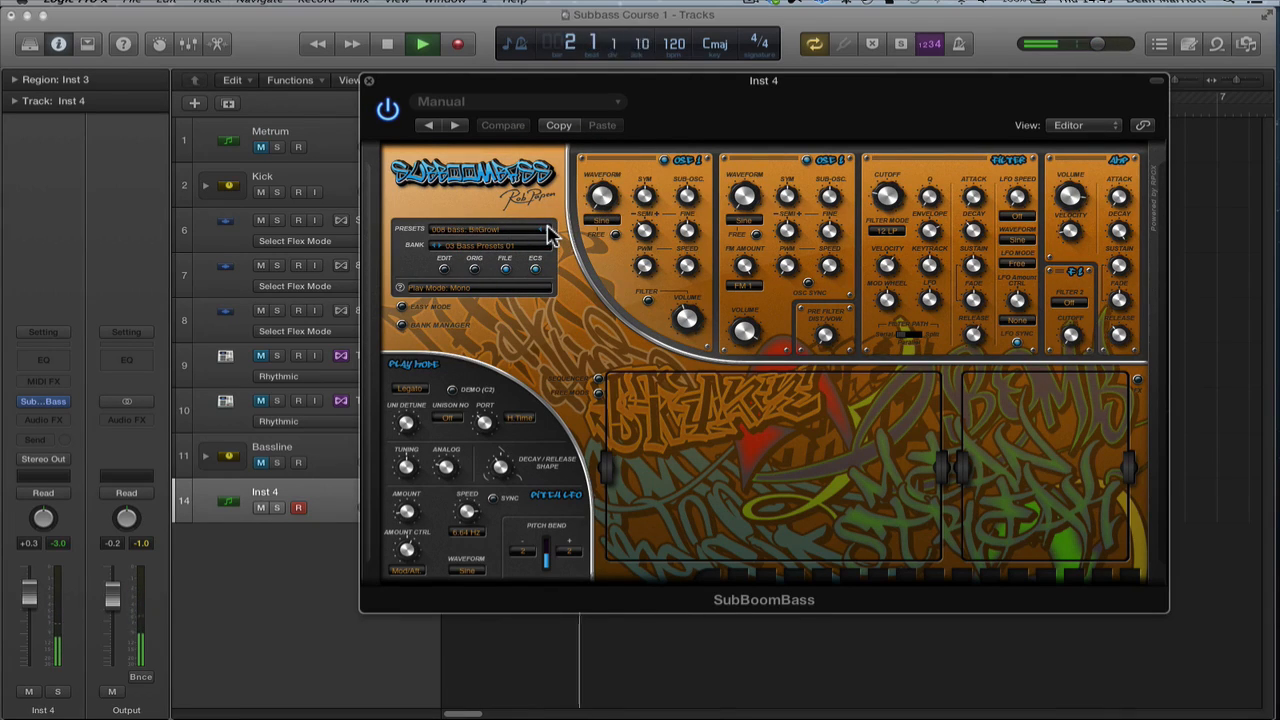
left_click_drag(28, 596, 30, 610)
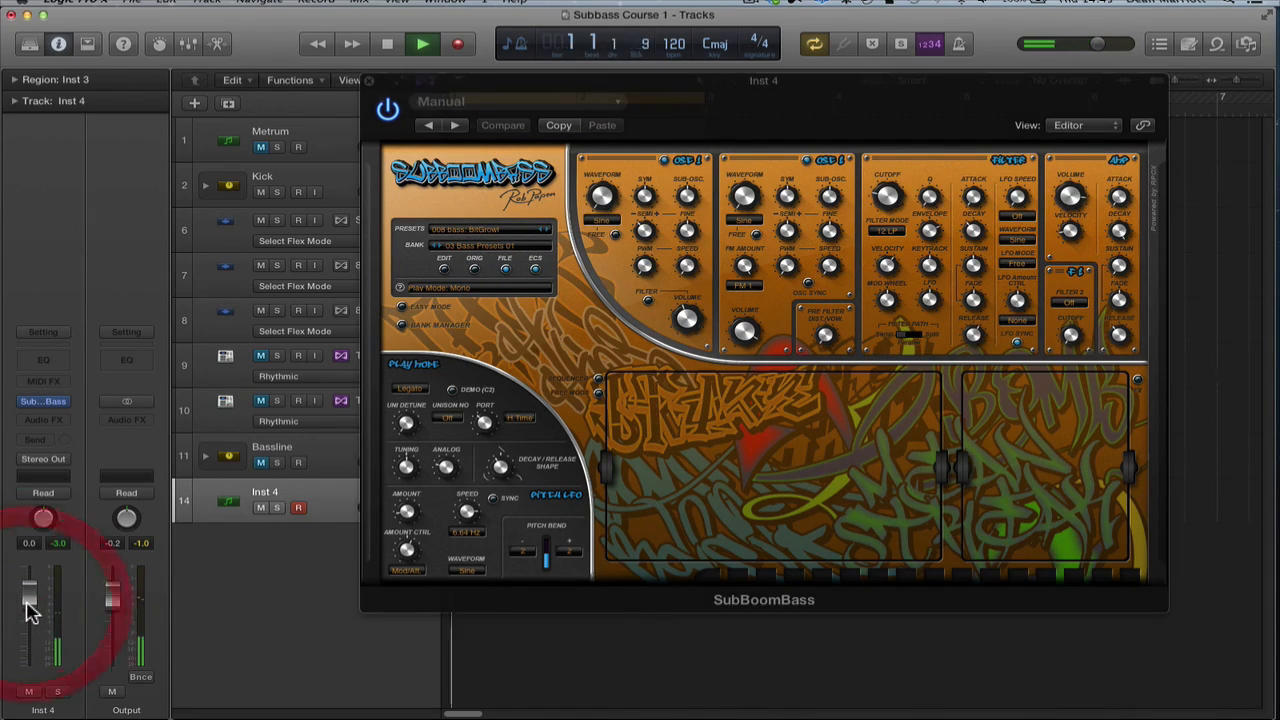
Continue auditioning presets until 014 bass: Cardboard is loaded, and lower the Inst 4 volume to -4.2 dB.
left_click(548, 238)
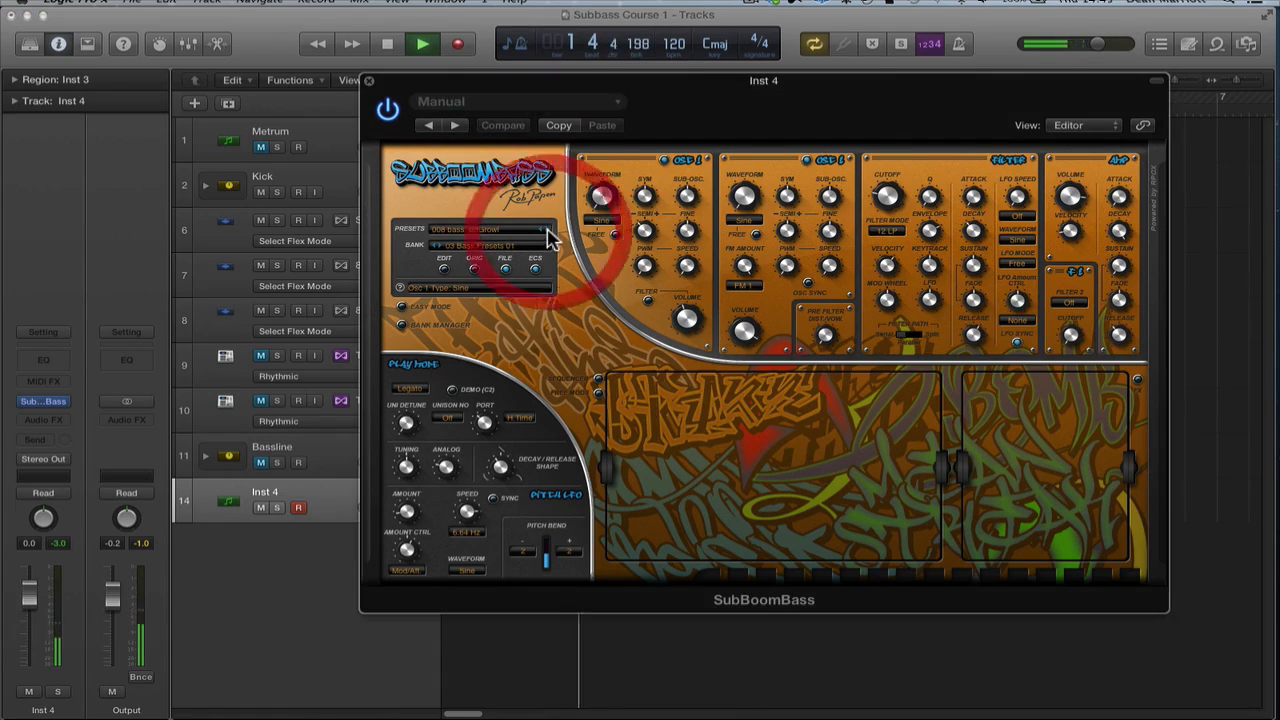
left_click(548, 236)
left_click(548, 236)
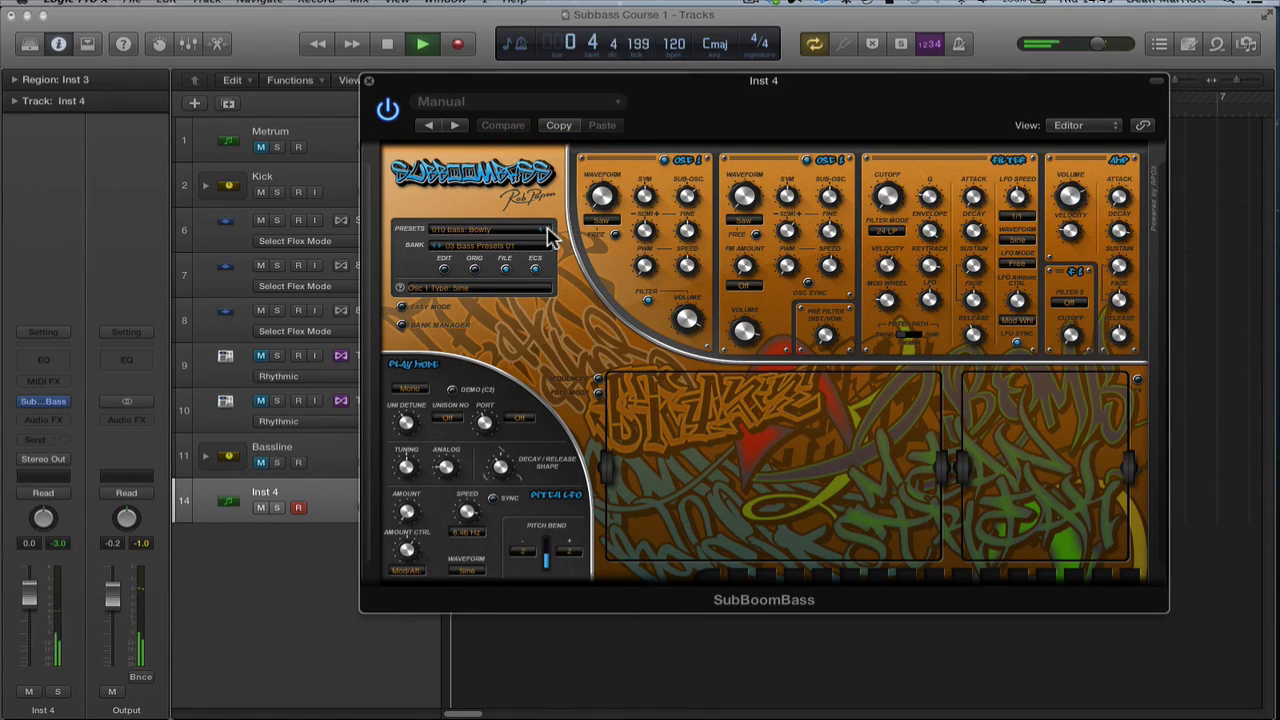
key("space")
left_click(548, 236)
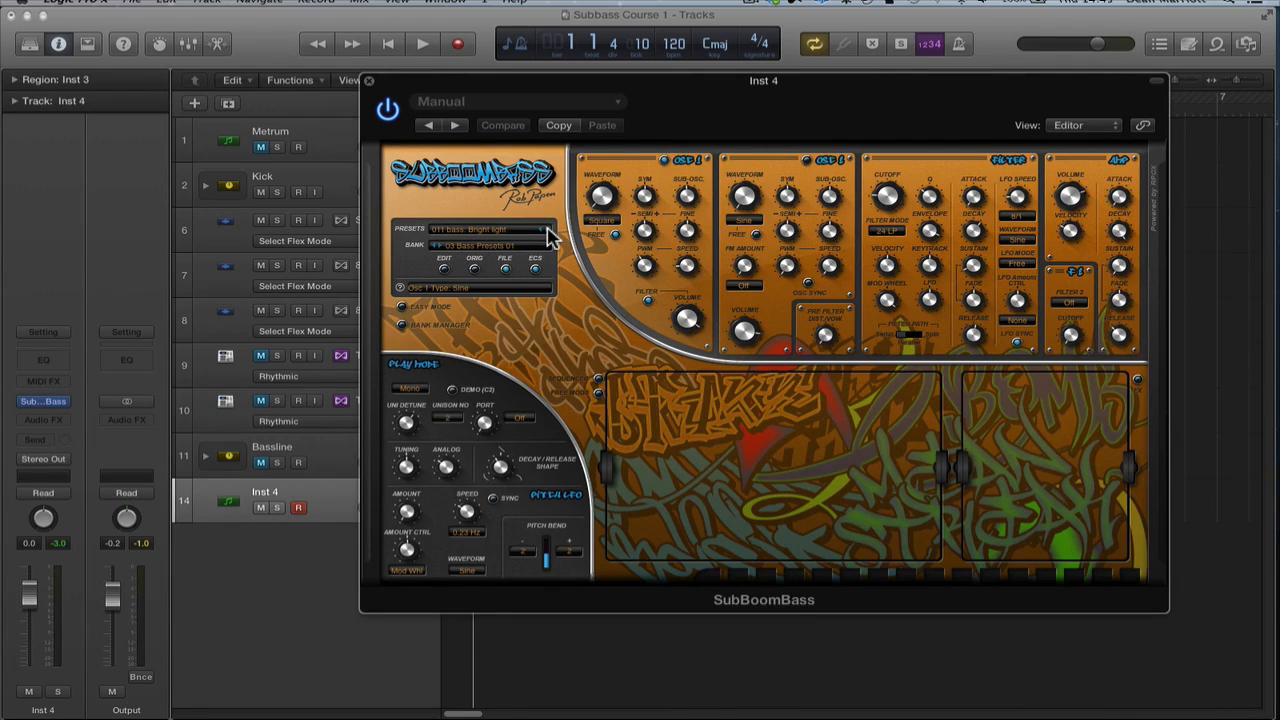
left_click(548, 236)
key("space")
left_click(548, 236)
left_click(548, 236)
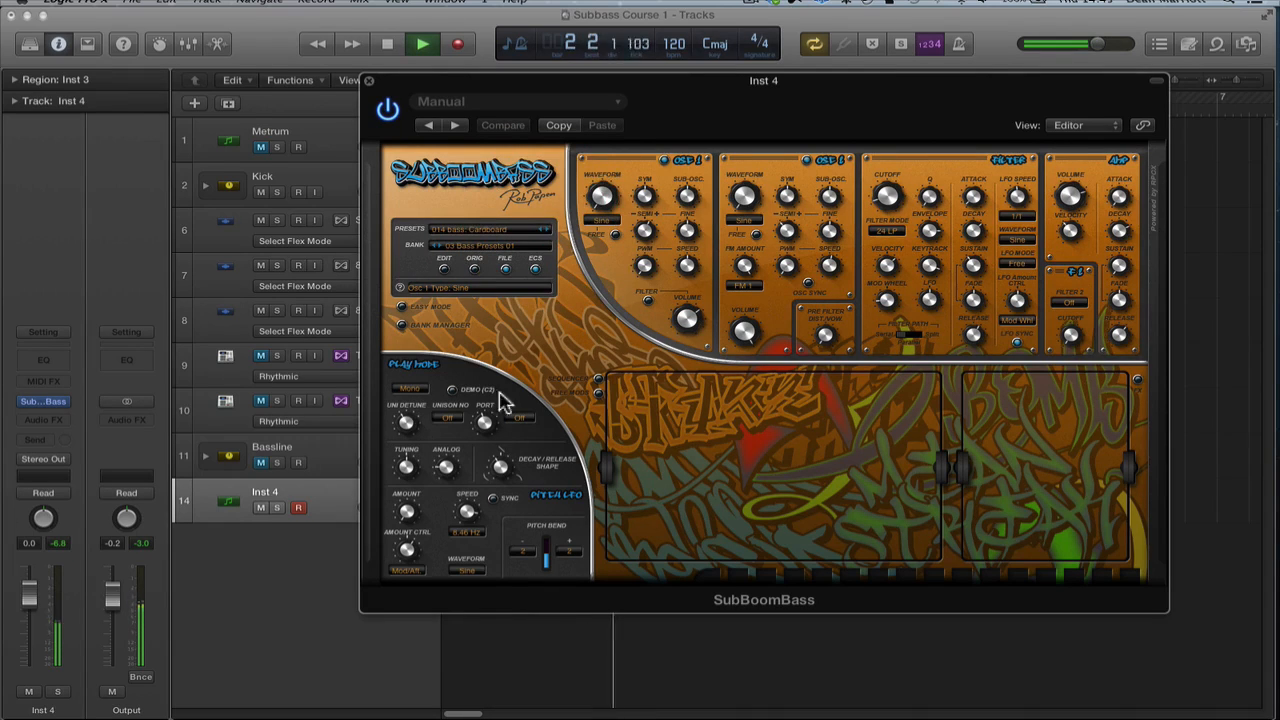
key("space")
left_click_drag(32, 597, 34, 636)
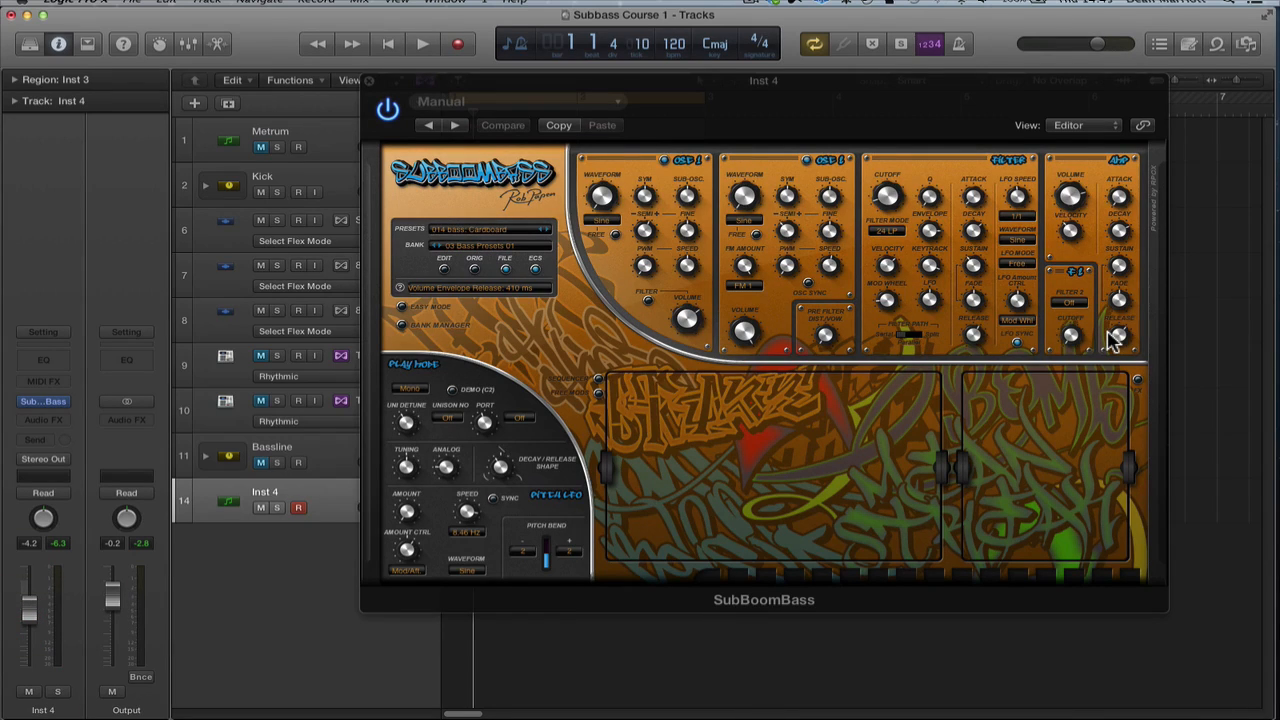
Adjust the Cardboard patch's amp envelope release and filter cutoff while the loop plays.
key("space")
left_click_drag(1113, 334, 1114, 366)
left_click_drag(887, 196, 653, 306)
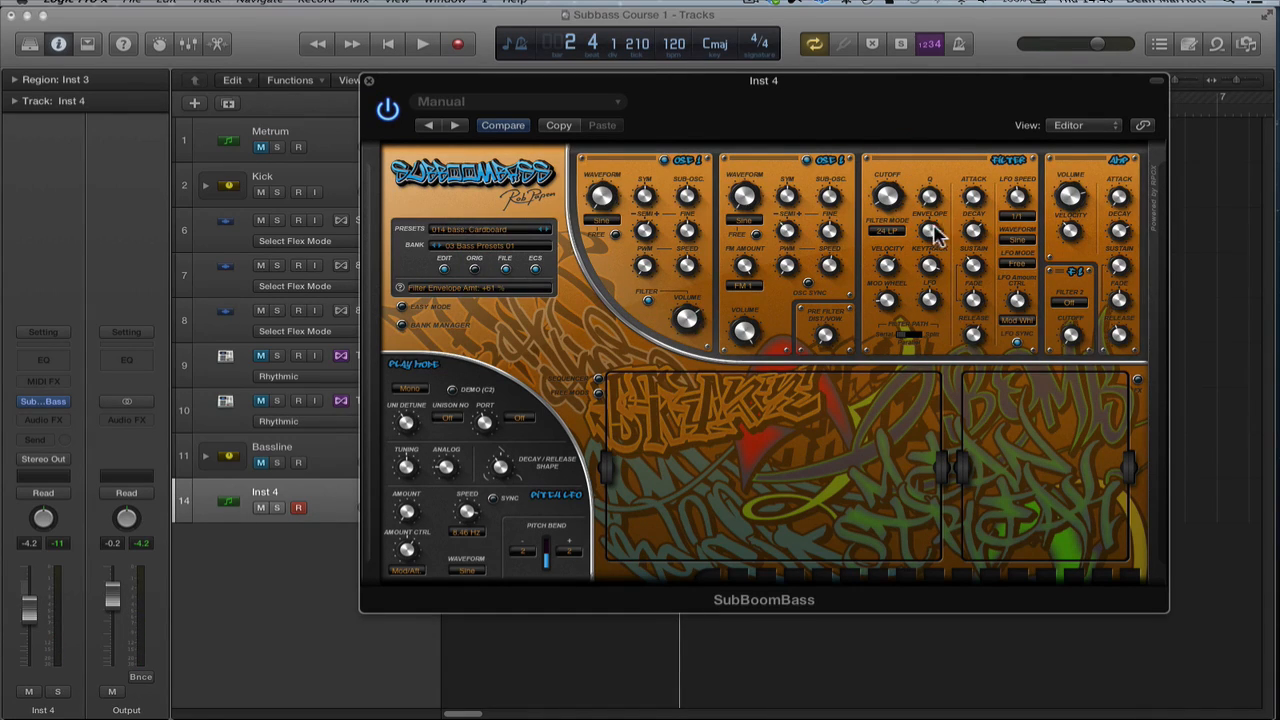
Adjust the filter's envelope amount and decay while the loop plays, stopping playback when done.
key("space")
left_click_drag(930, 235, 930, 255)
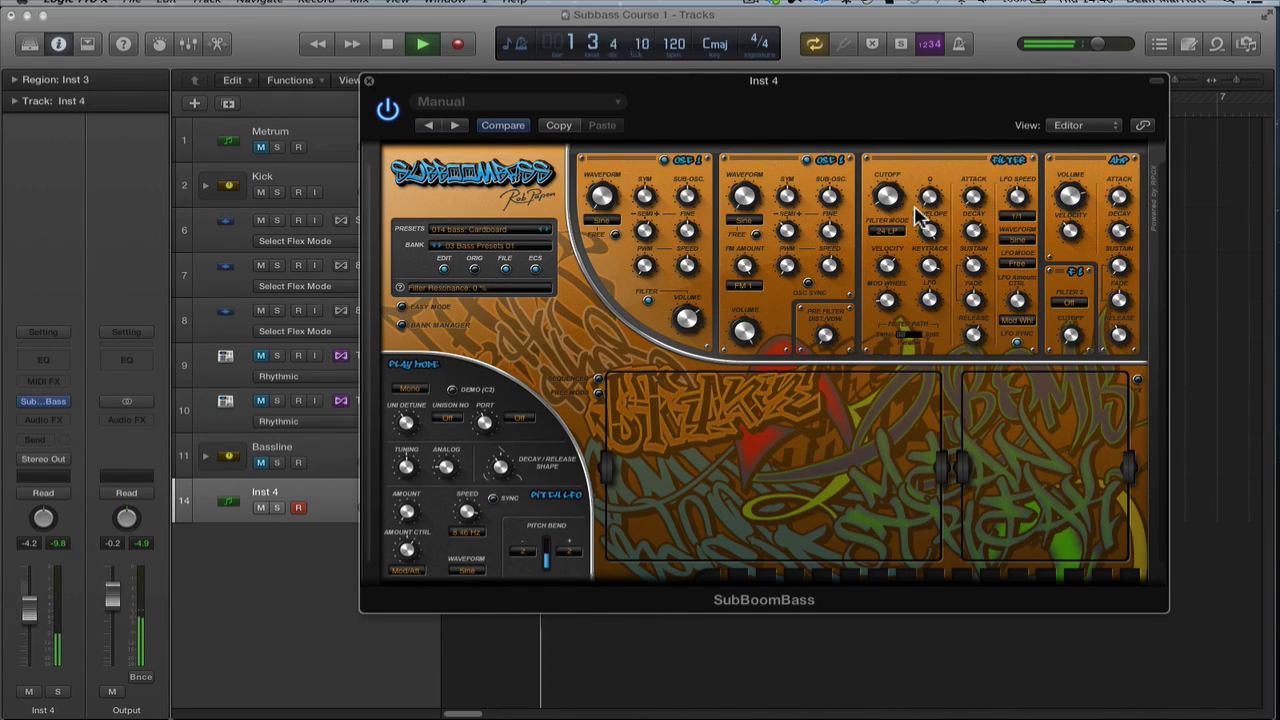
mouse_move(971, 237)
left_mouse_down()
mouse_move(975, 268)
mouse_move(965, 208)
mouse_move(971, 251)
left_mouse_up()
key("space")
Keep Osc 2's FM mode at FM 1 and set its FM amount to 89% during playback.
left_click(752, 288)
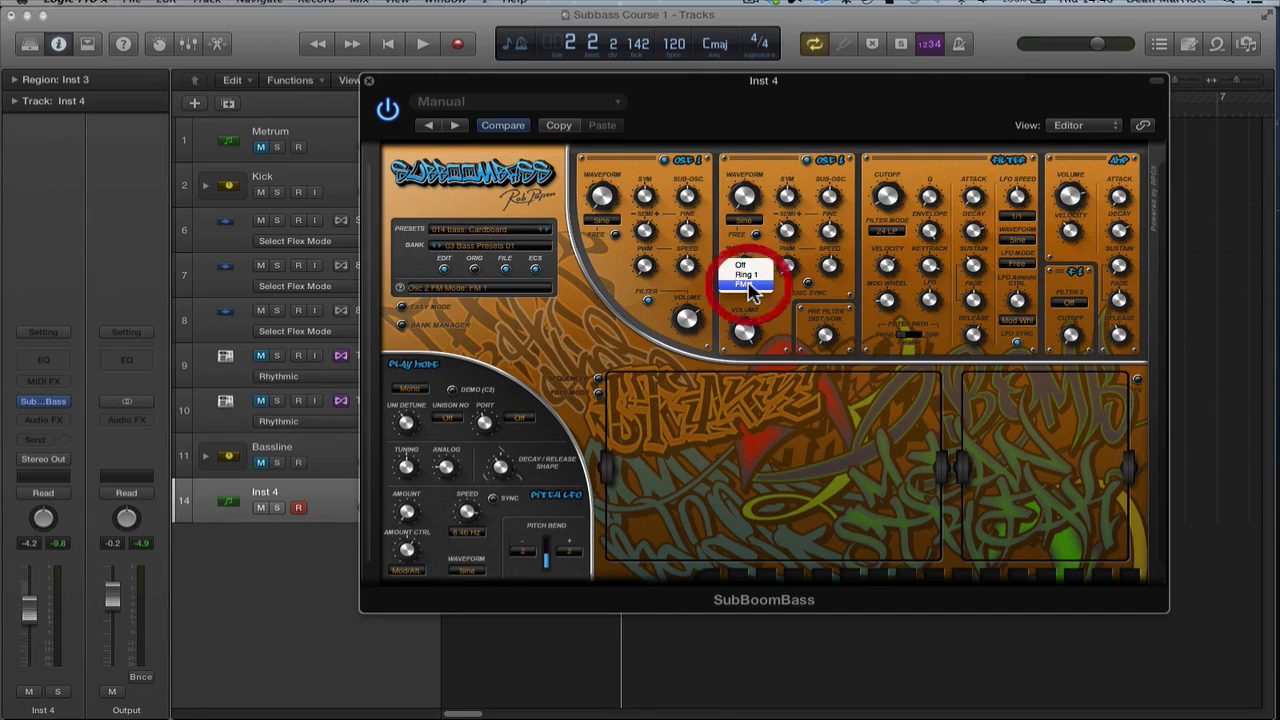
left_click(750, 285)
left_click(644, 178)
key("space")
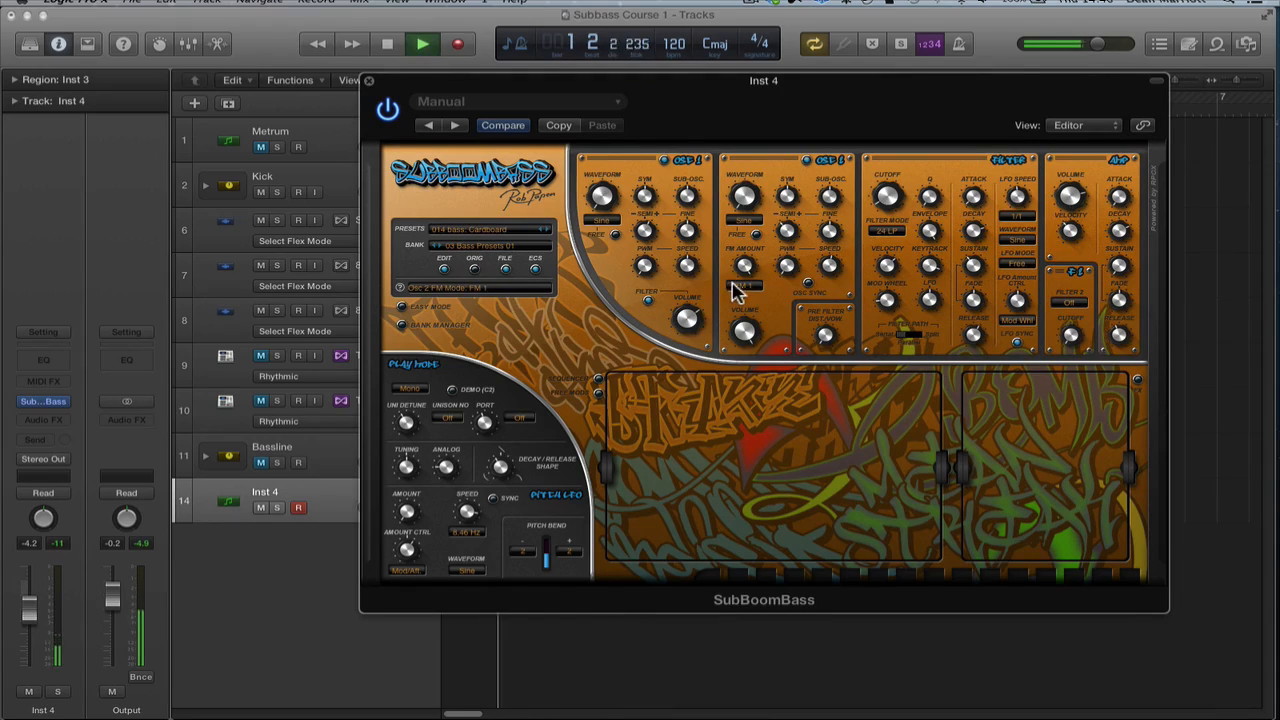
mouse_move(746, 265)
left_mouse_down()
mouse_move(745, 308)
mouse_move(740, 240)
mouse_move(737, 274)
left_mouse_up()
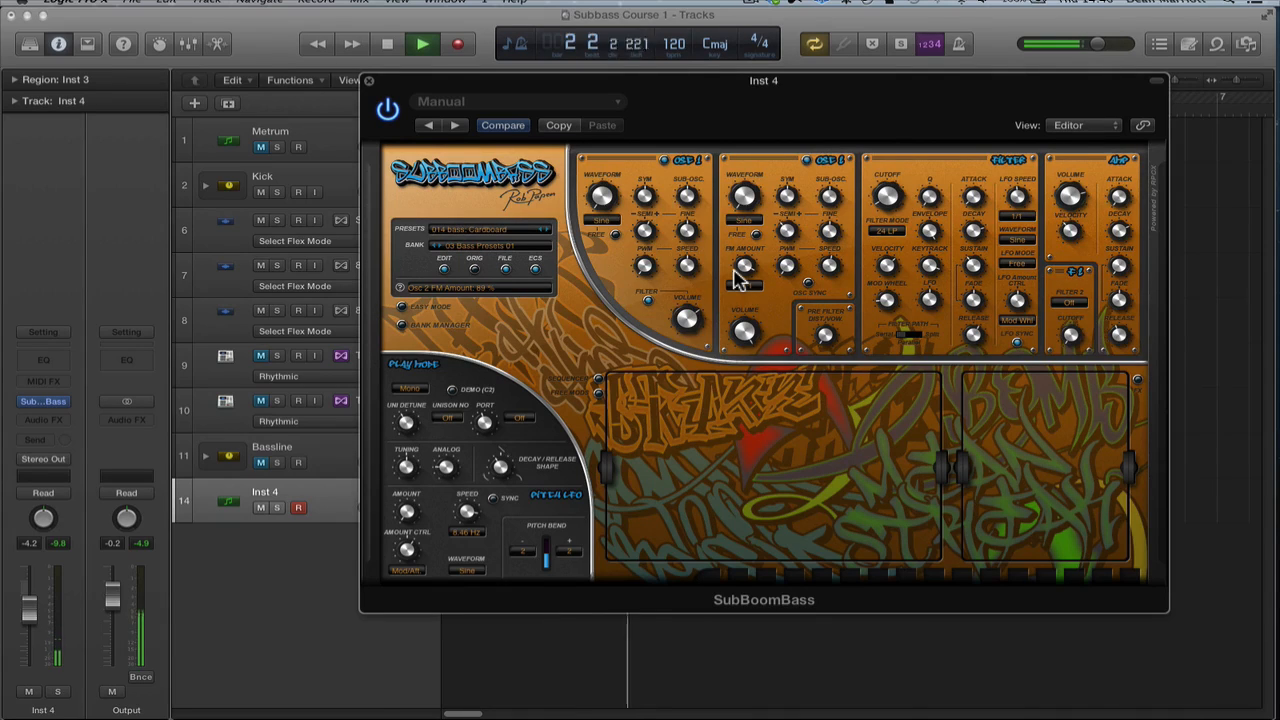
Raise the Inst 4 volume to -3.2 dB and set Osc 2's FM amount to 80%, then stop playback.
left_click(52, 608)
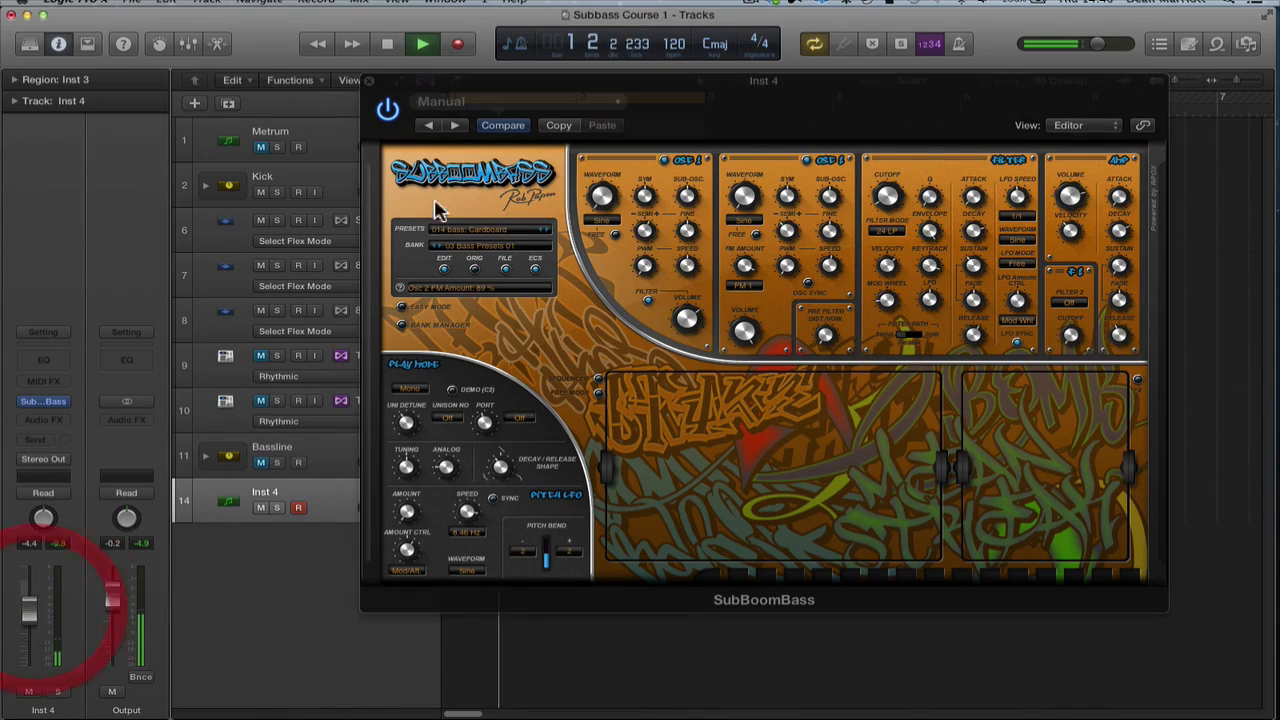
left_click_drag(29, 612, 30, 607)
left_click(746, 272)
mouse_move(745, 267)
left_mouse_down()
mouse_move(745, 296)
mouse_move(740, 286)
left_mouse_up()
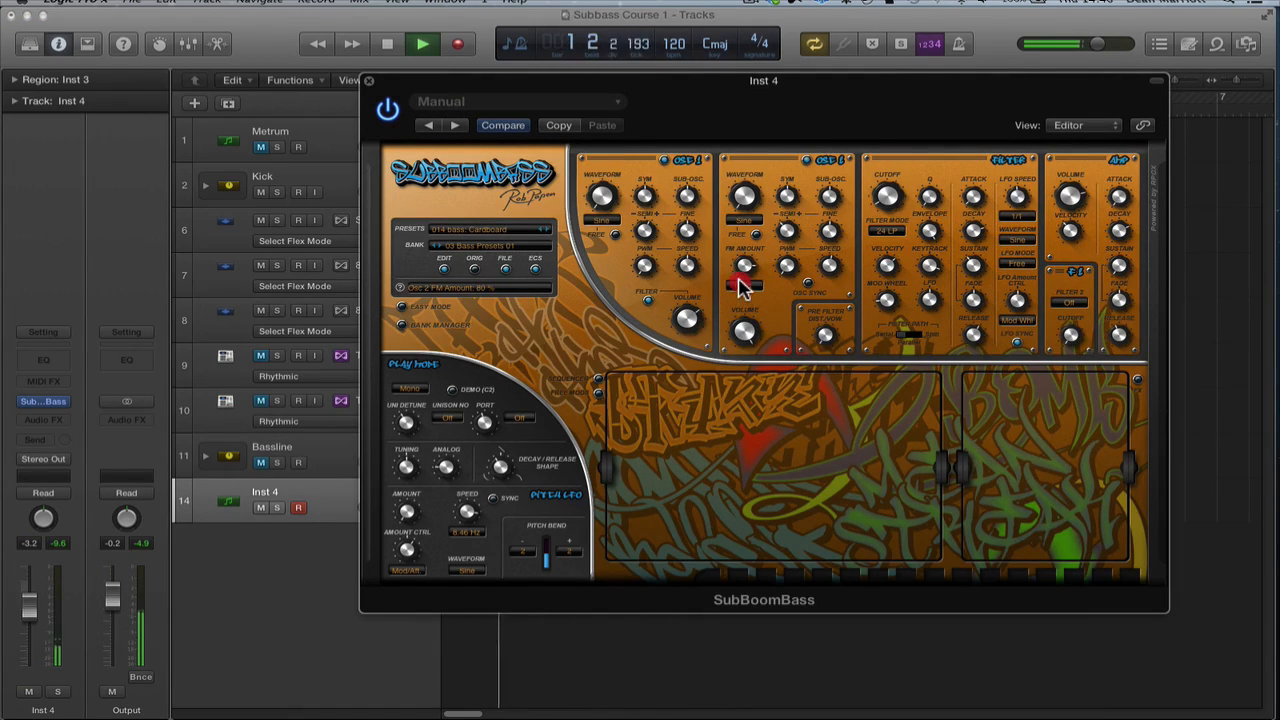
left_click(740, 288)
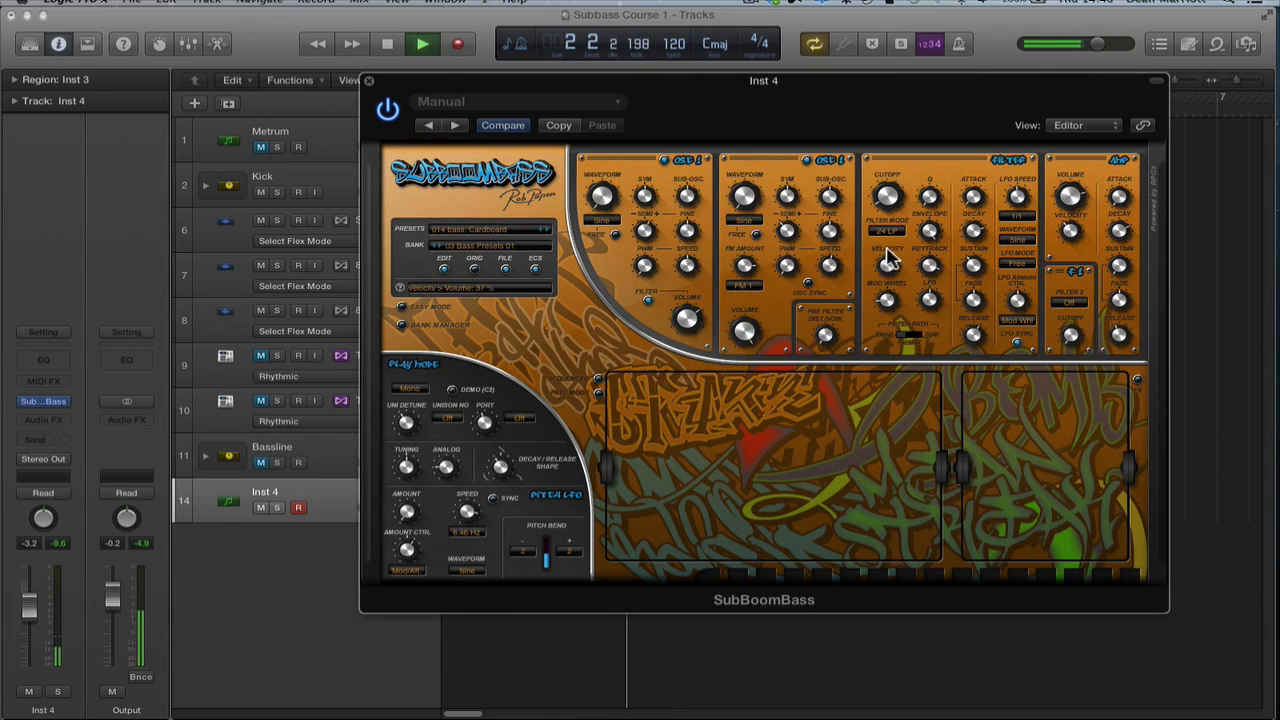
key("space")
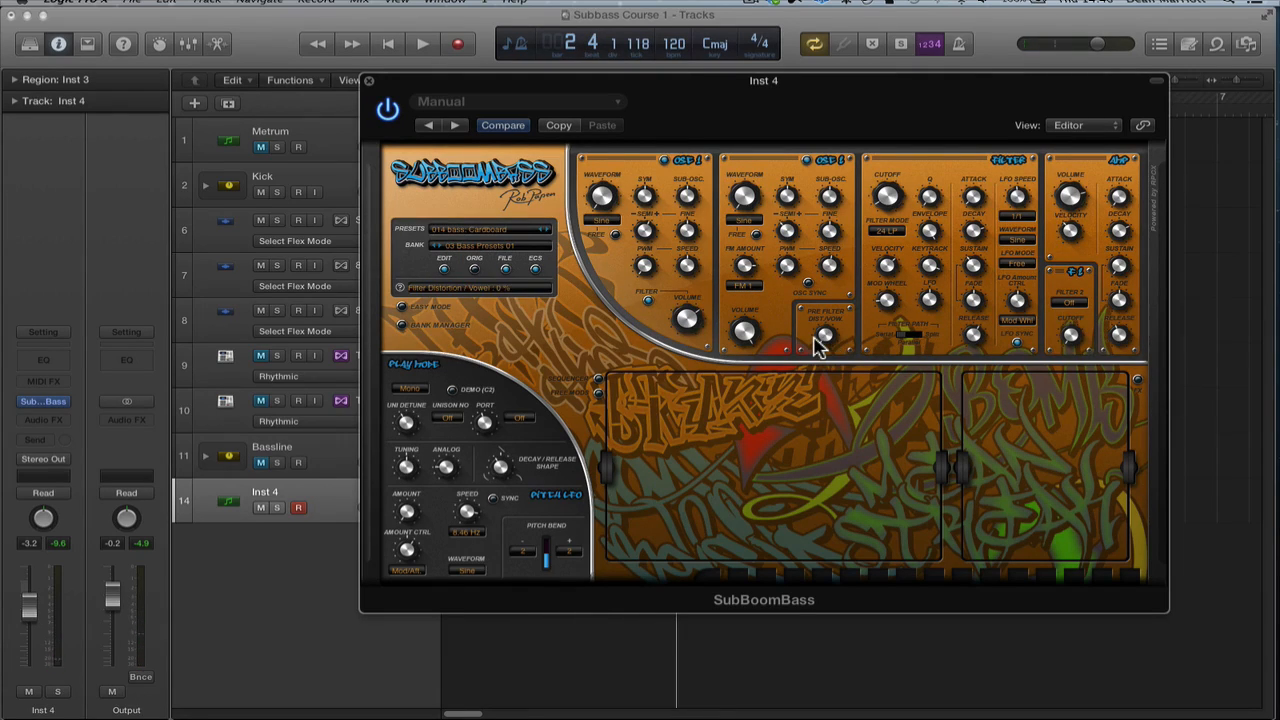
Try out SubBoomBass's pre-filter distortion during playback and return it to 0%.
key("space")
left_click_drag(825, 336, 821, 420)
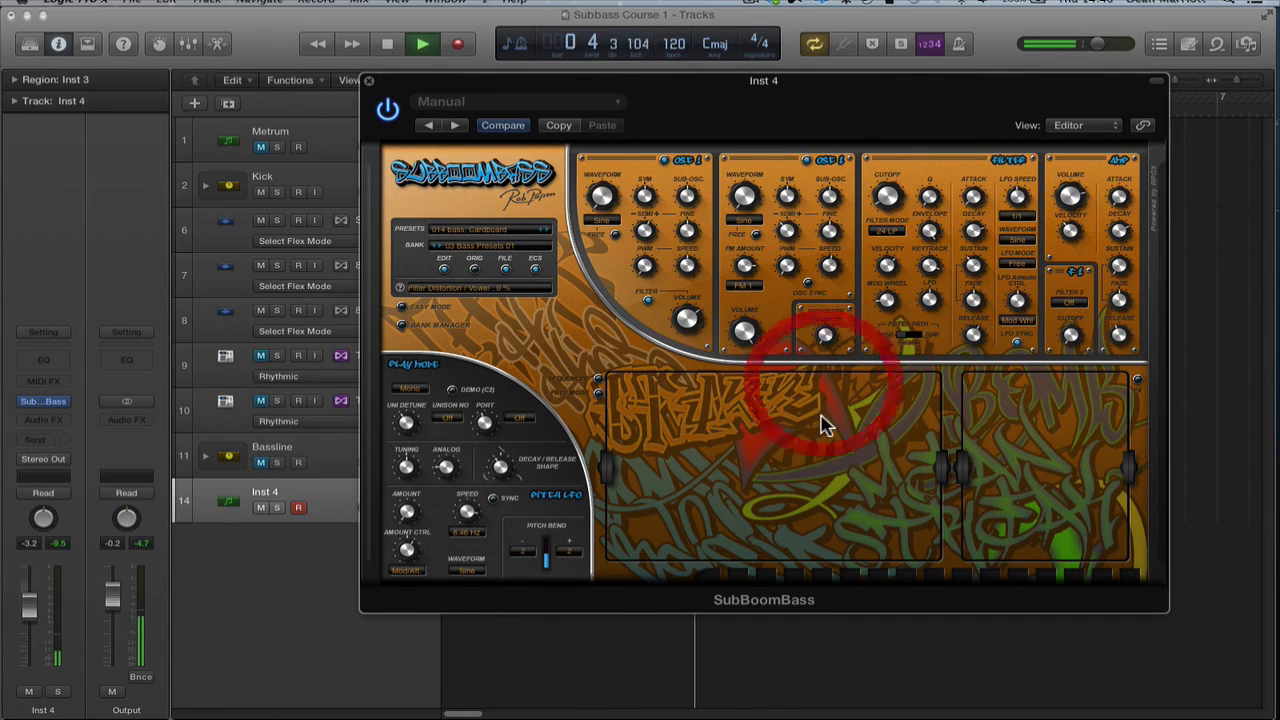
key("space")
Close the SubBoomBass window and delete the copied Inst 3 region from the Inst 4 track.
left_click(377, 83)
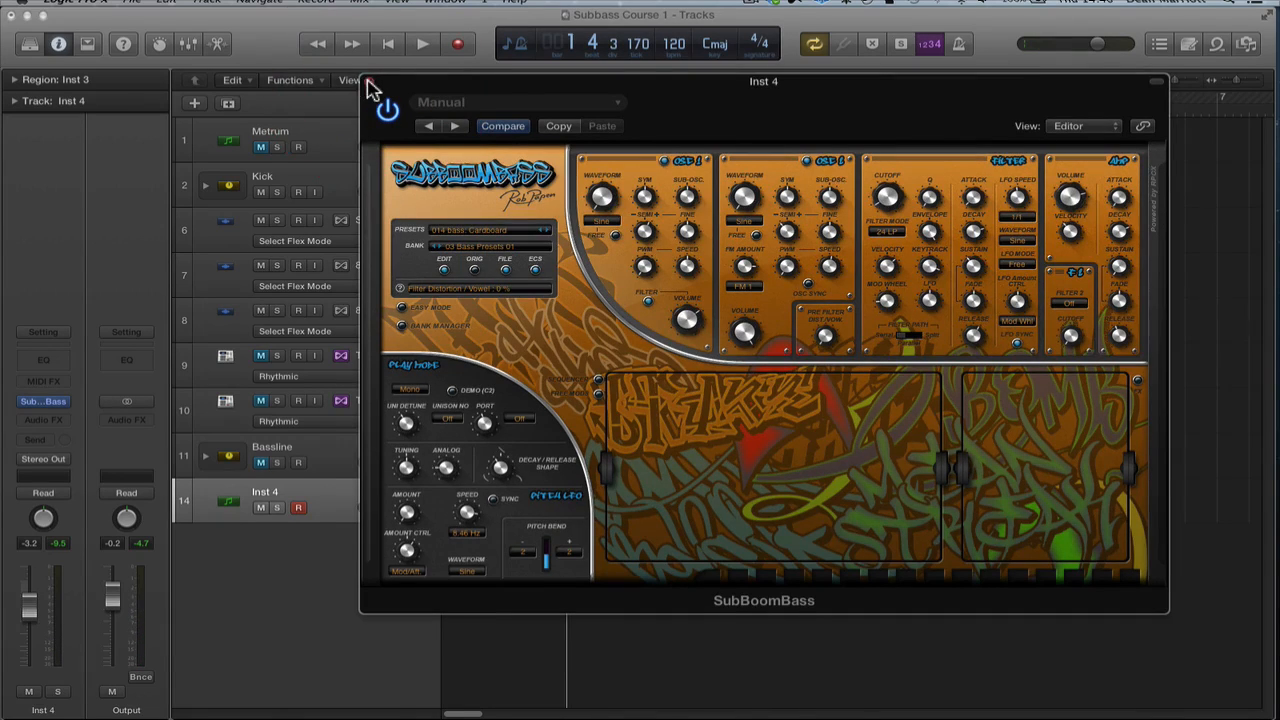
left_click(371, 86)
left_click(870, 427)
left_click(586, 512)
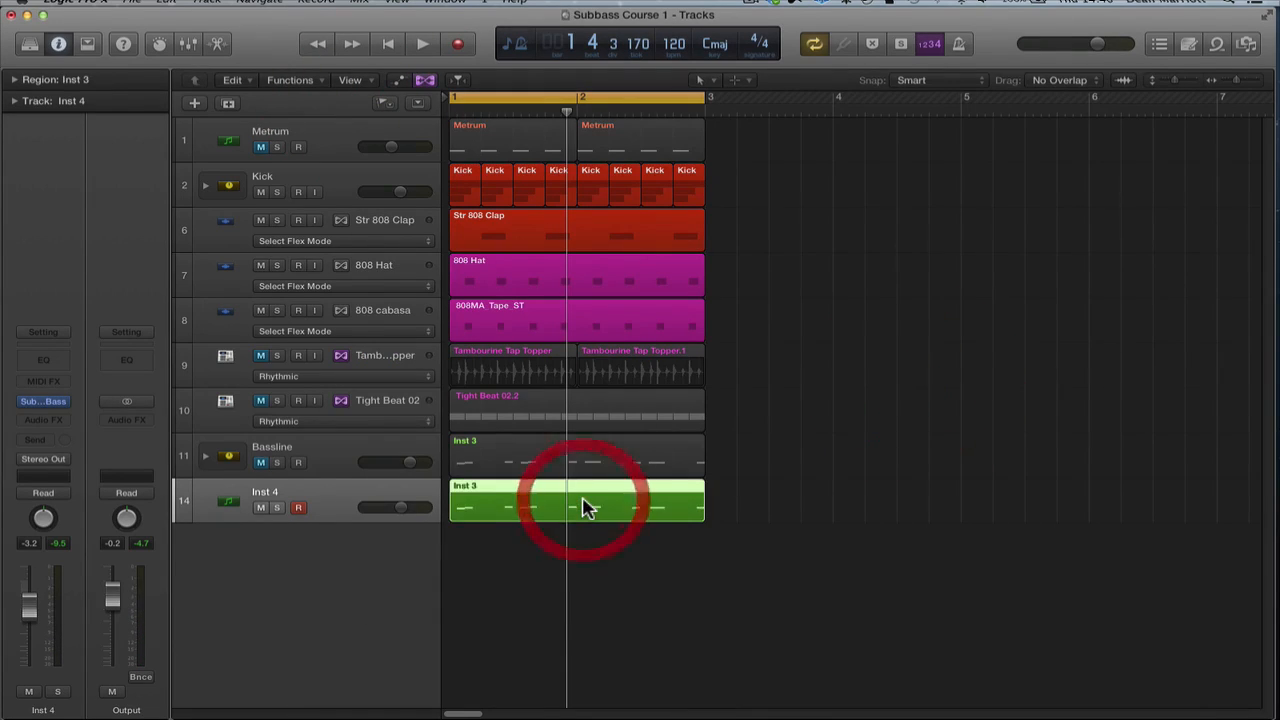
key("Delete")
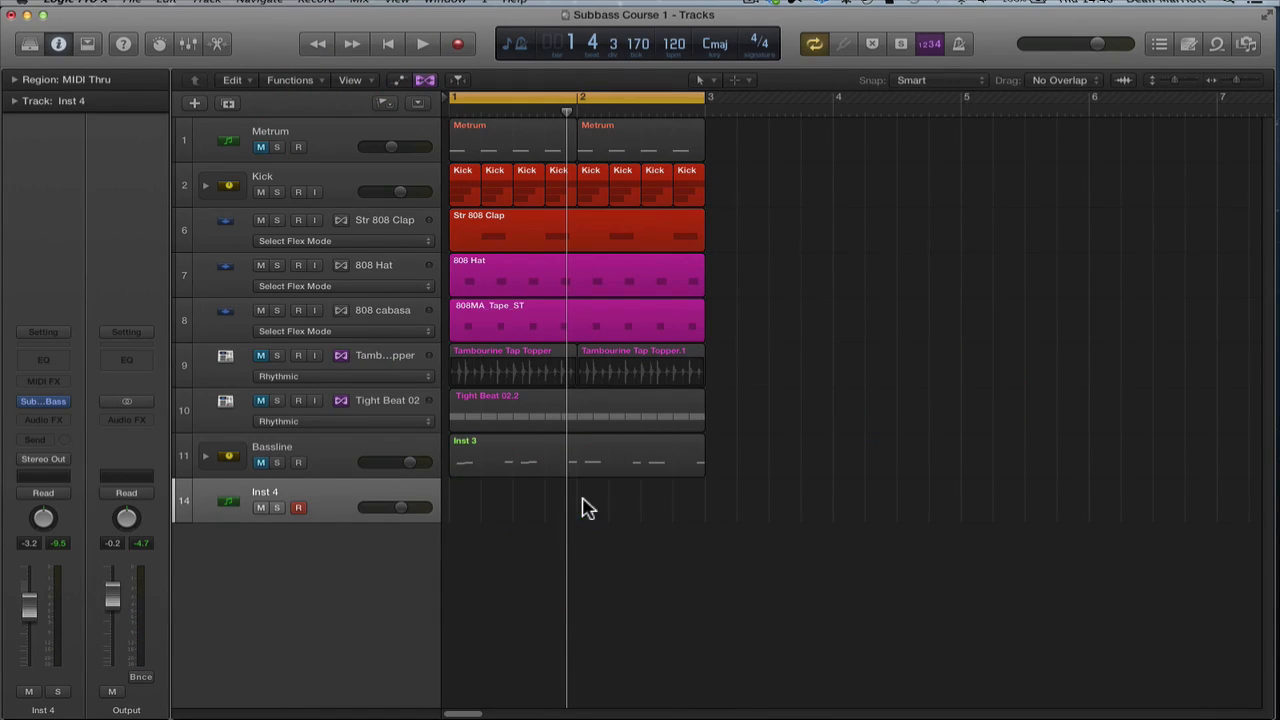
Rename the Inst 4 track as Subboom bass and move it into the Bassline stack directly below Trillian, collapsing the stack.
left_click(204, 455)
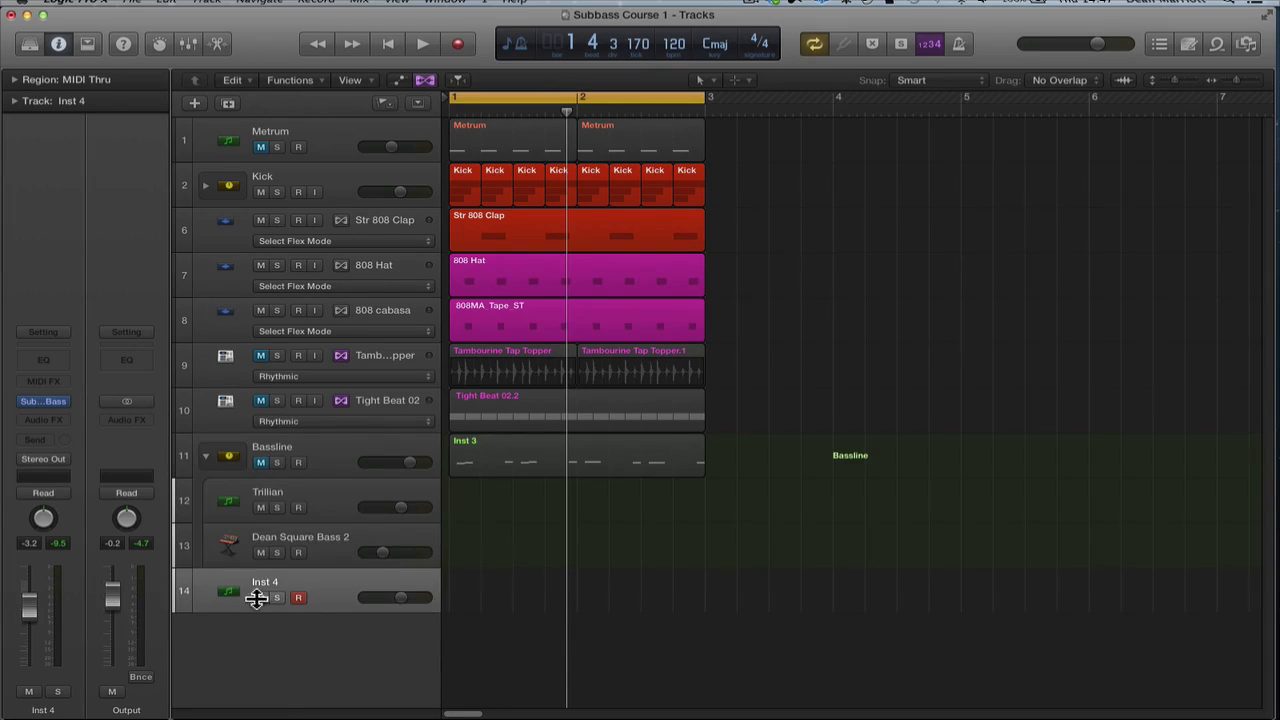
double_click(313, 588)
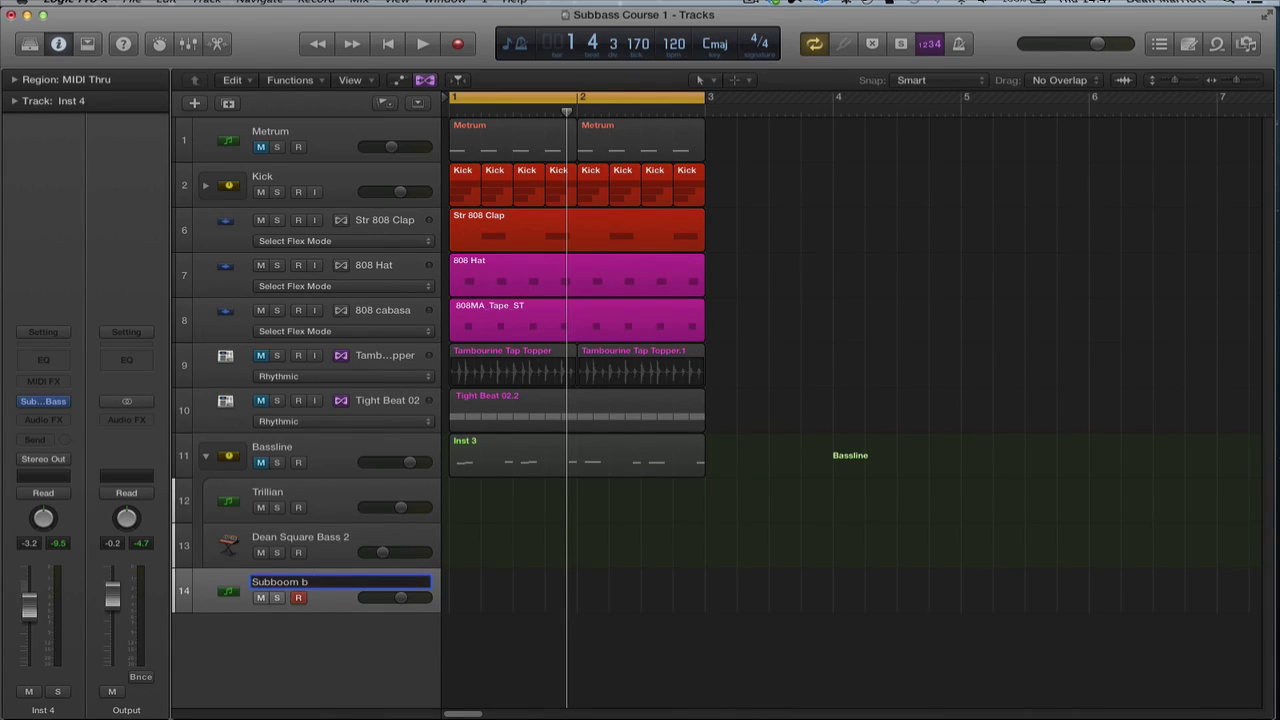
key("Return")
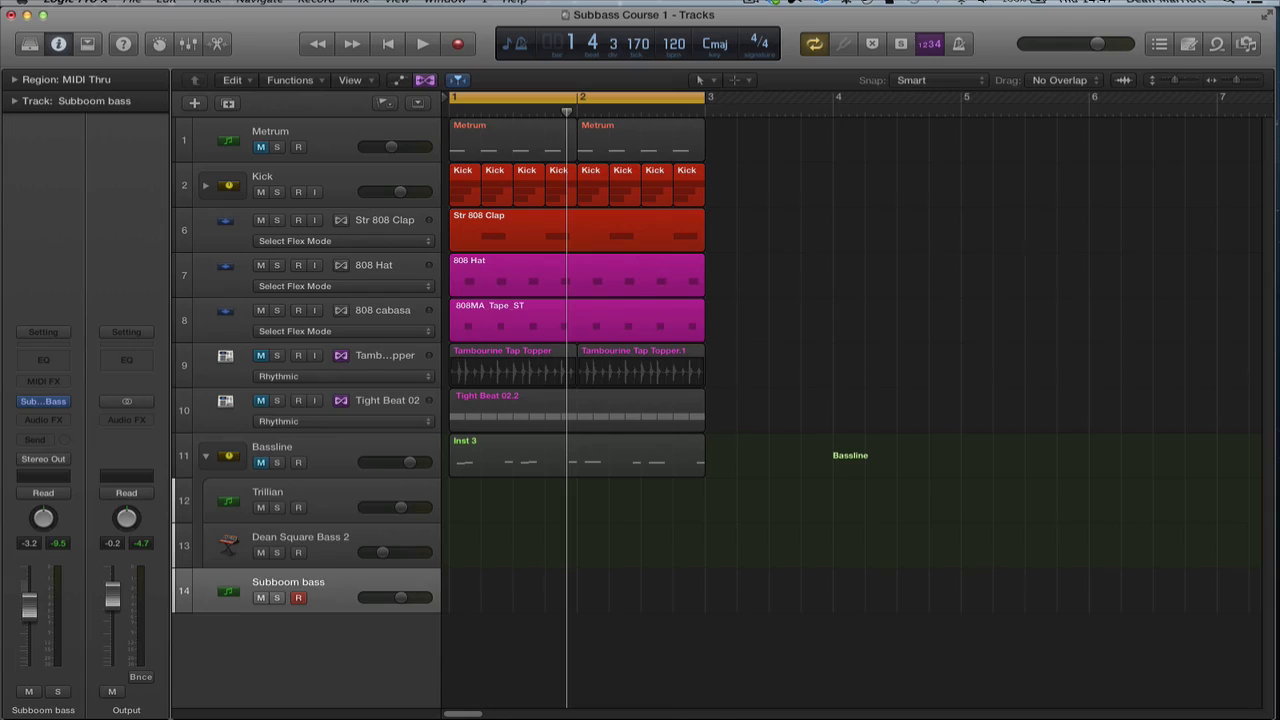
left_click_drag(322, 585, 328, 538)
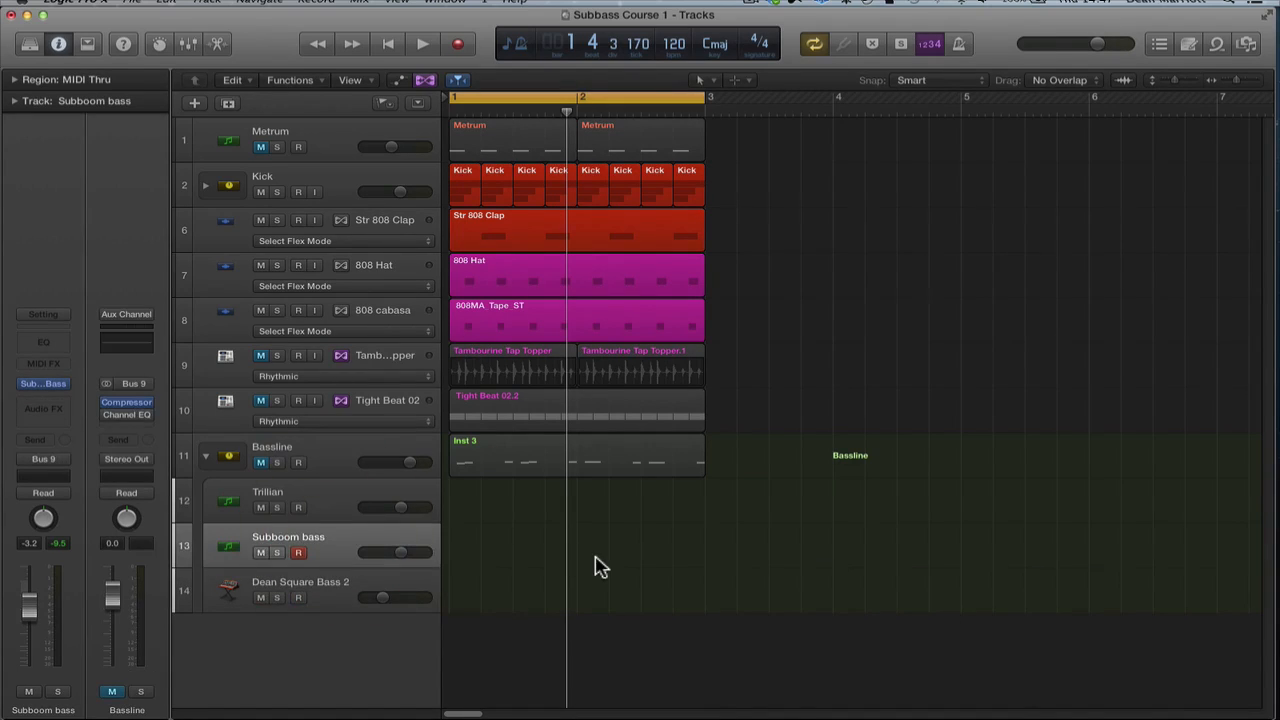
left_click(207, 457)
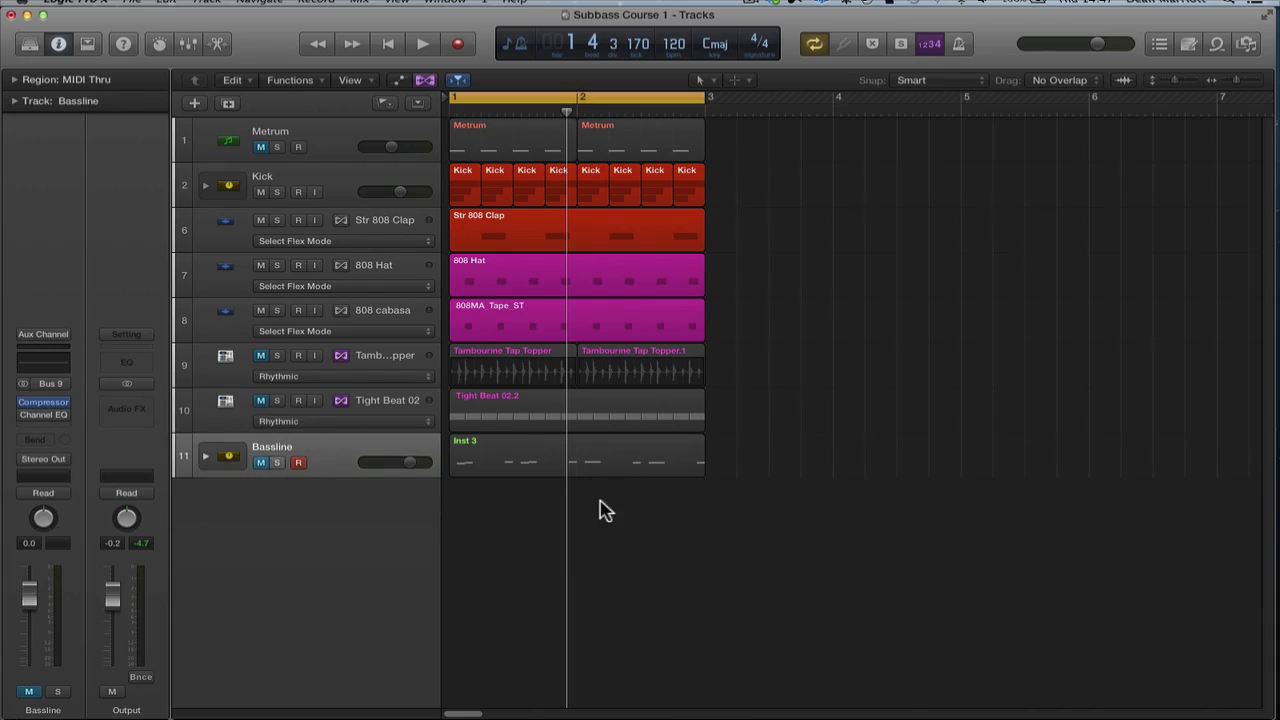
Unmute the Bassline stack and play the loop to hear the three layered basses with the drums.
left_click(261, 462)
key("space")
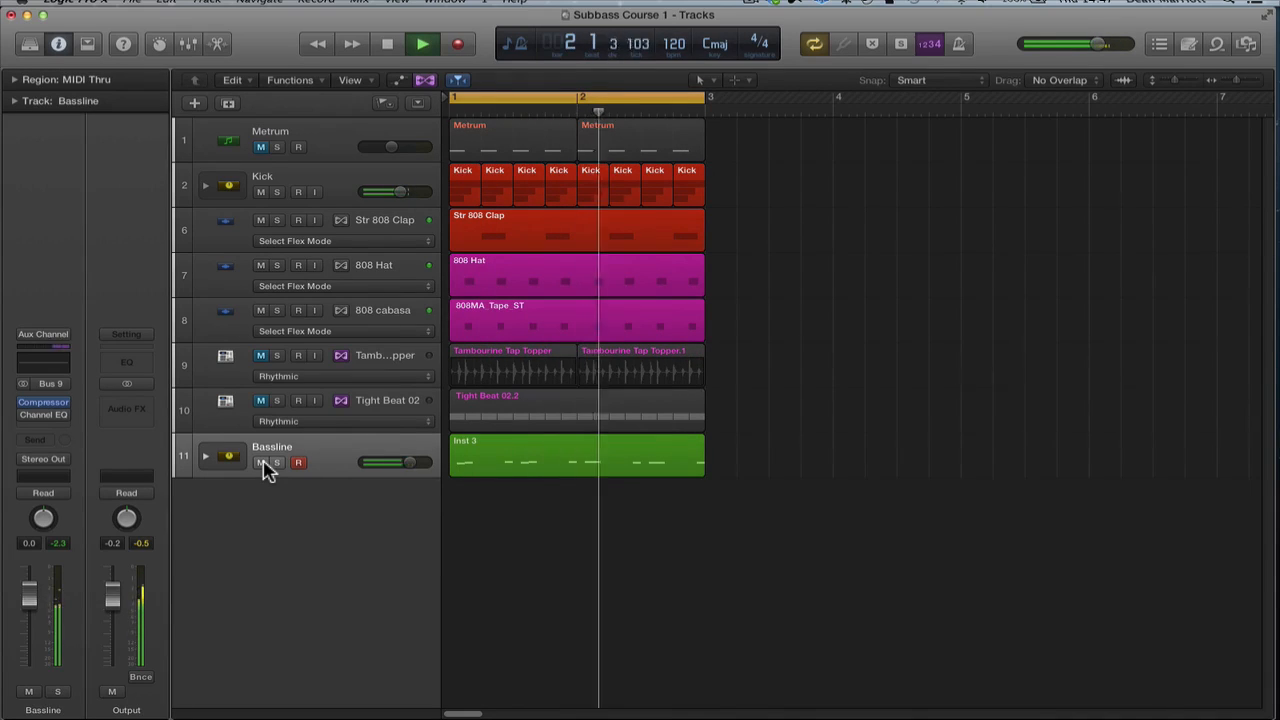
key("space")
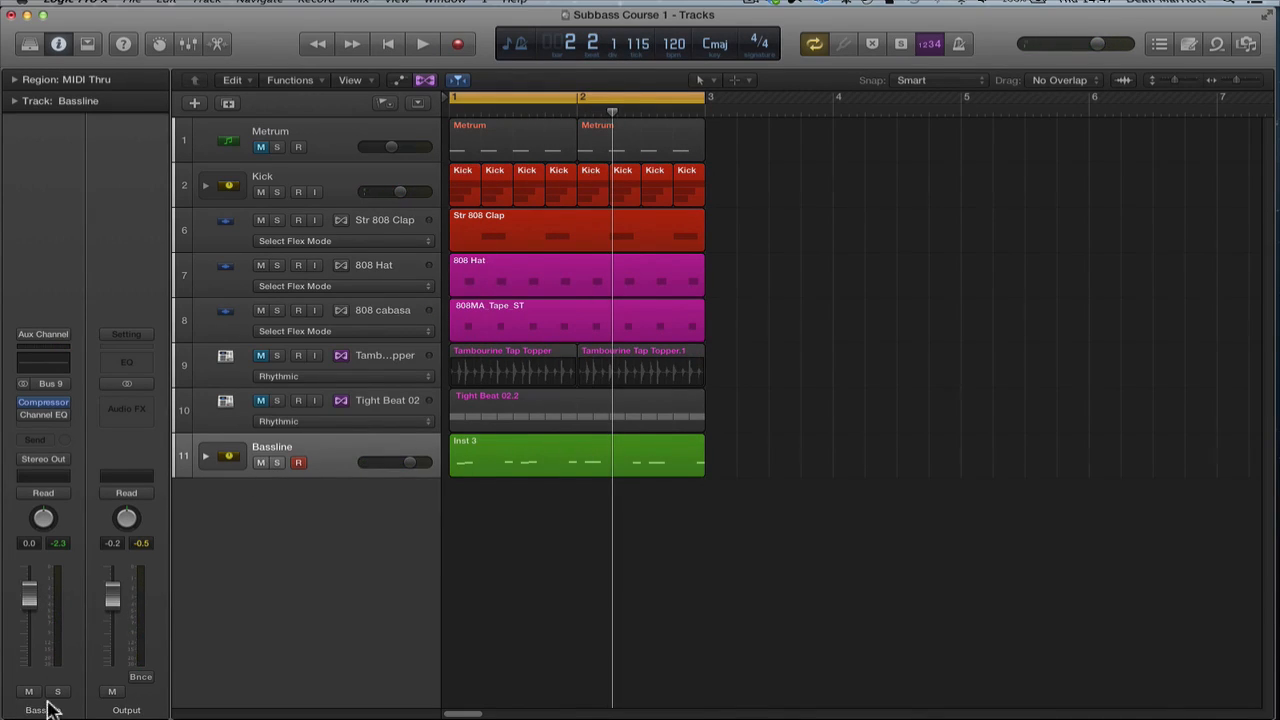
Stop playback, compare the Bassline layers by muting and unmuting Trillian, Subboom bass and the ES P square bass, and collapse the stack again.
left_click(57, 711)
key("space")
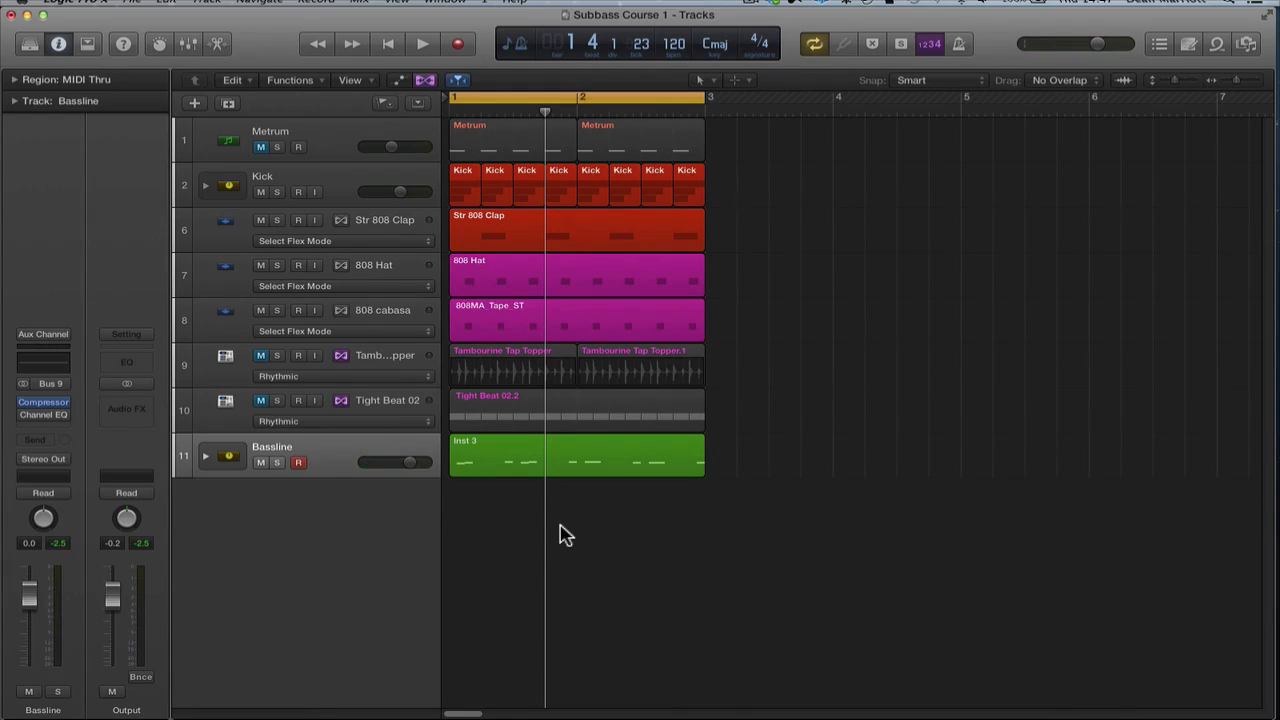
left_click(205, 456)
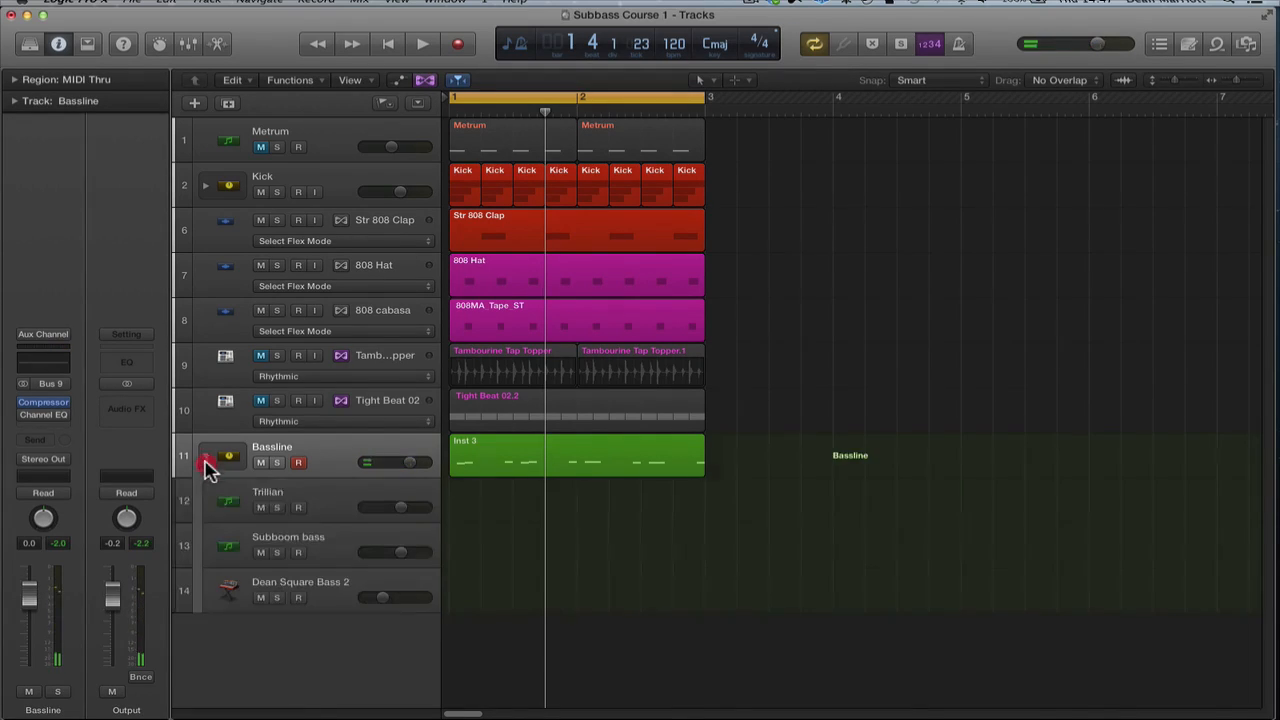
left_click(259, 507)
left_click(259, 552)
left_click(259, 598)
left_click(259, 598)
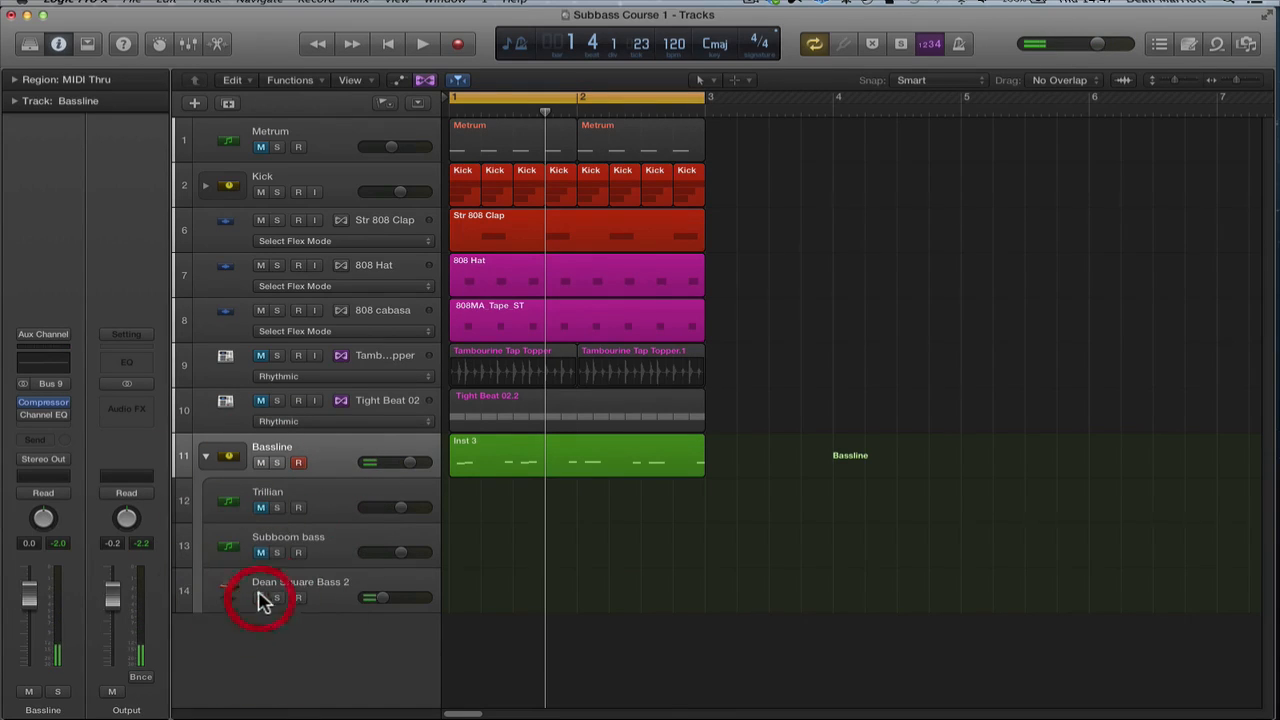
left_click(259, 552)
left_click(259, 507)
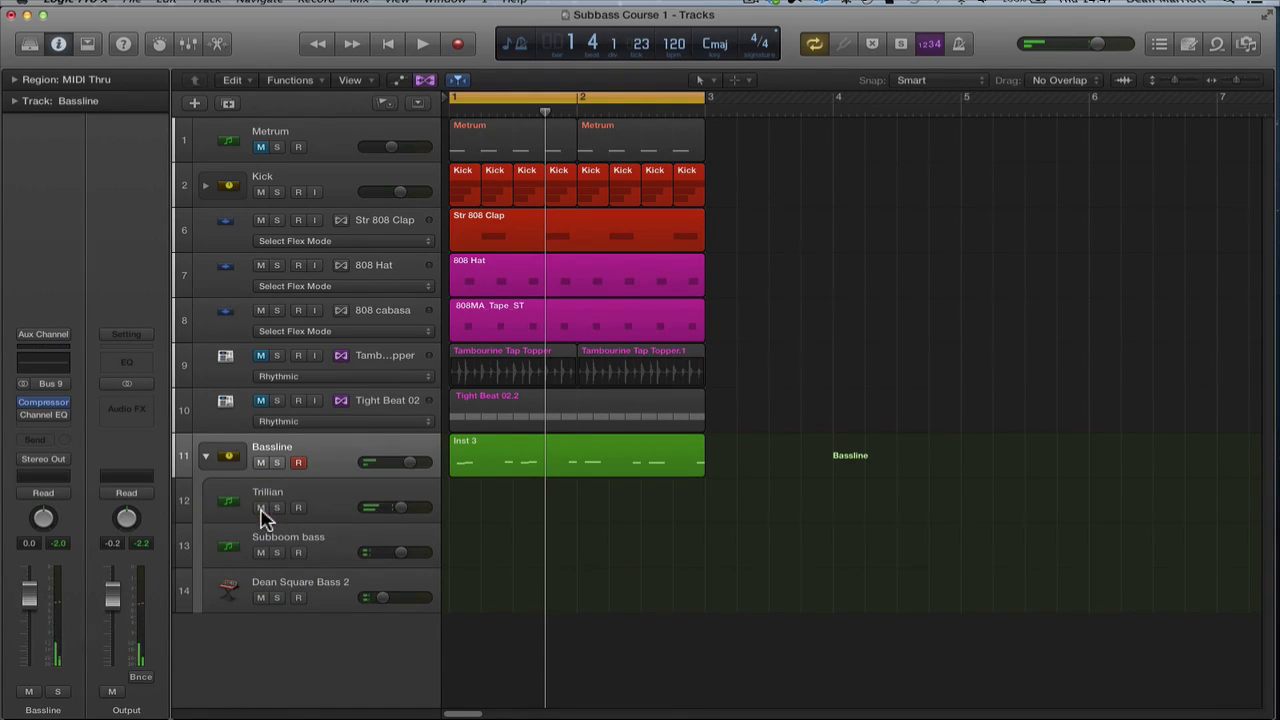
left_click(205, 456)
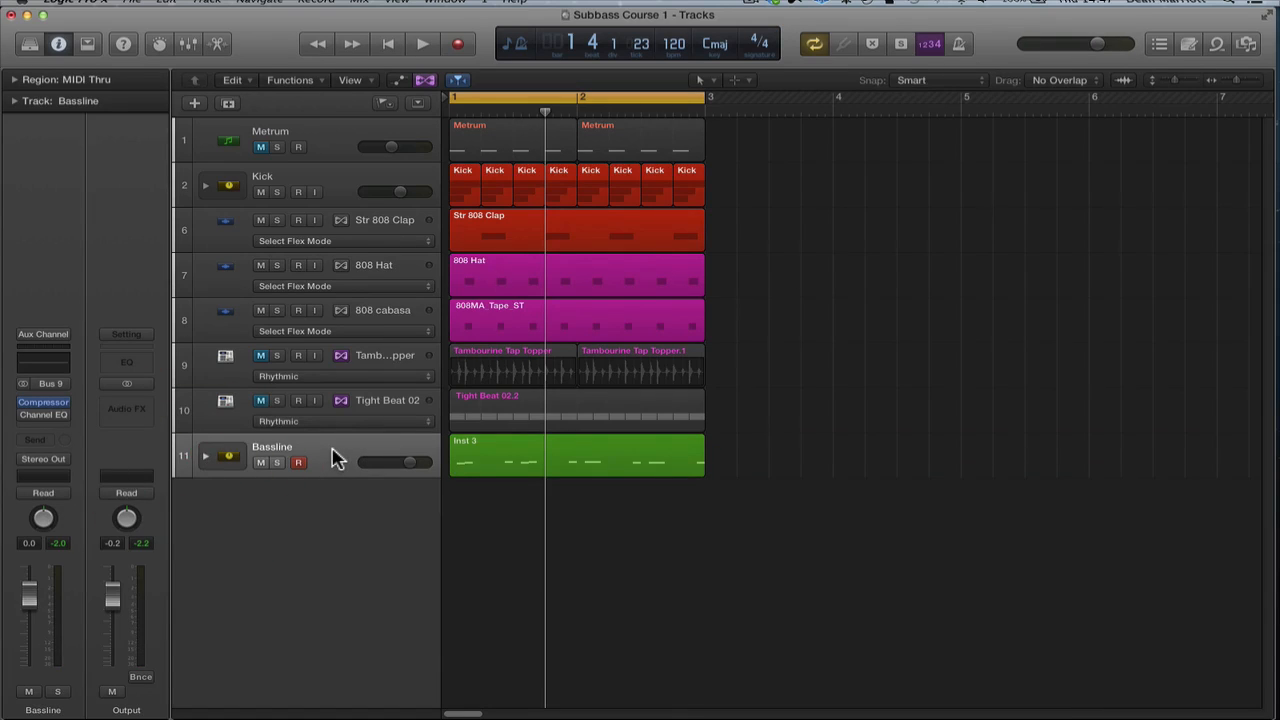
Lower the Bassline stack's volume to -1.7 dB while the loop plays, and save the project.
key("space")
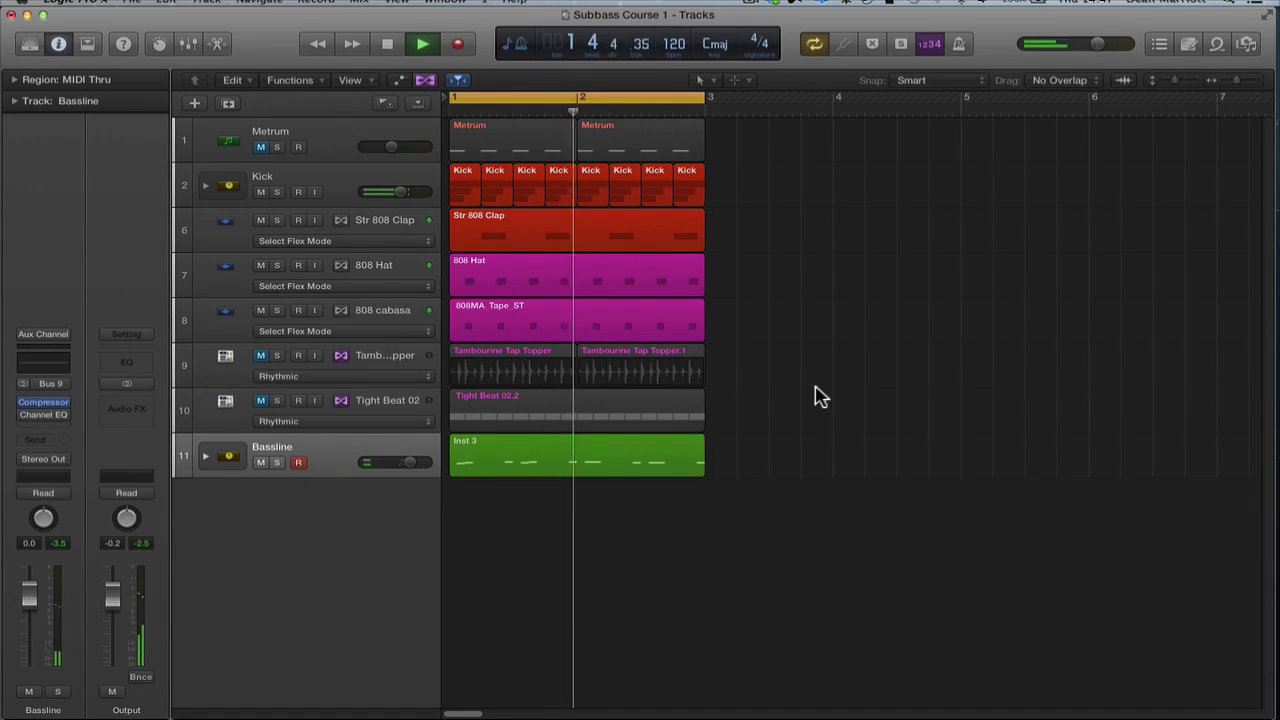
left_click(32, 600)
left_click_drag(32, 600, 32, 609)
key("space")
key("super+s")
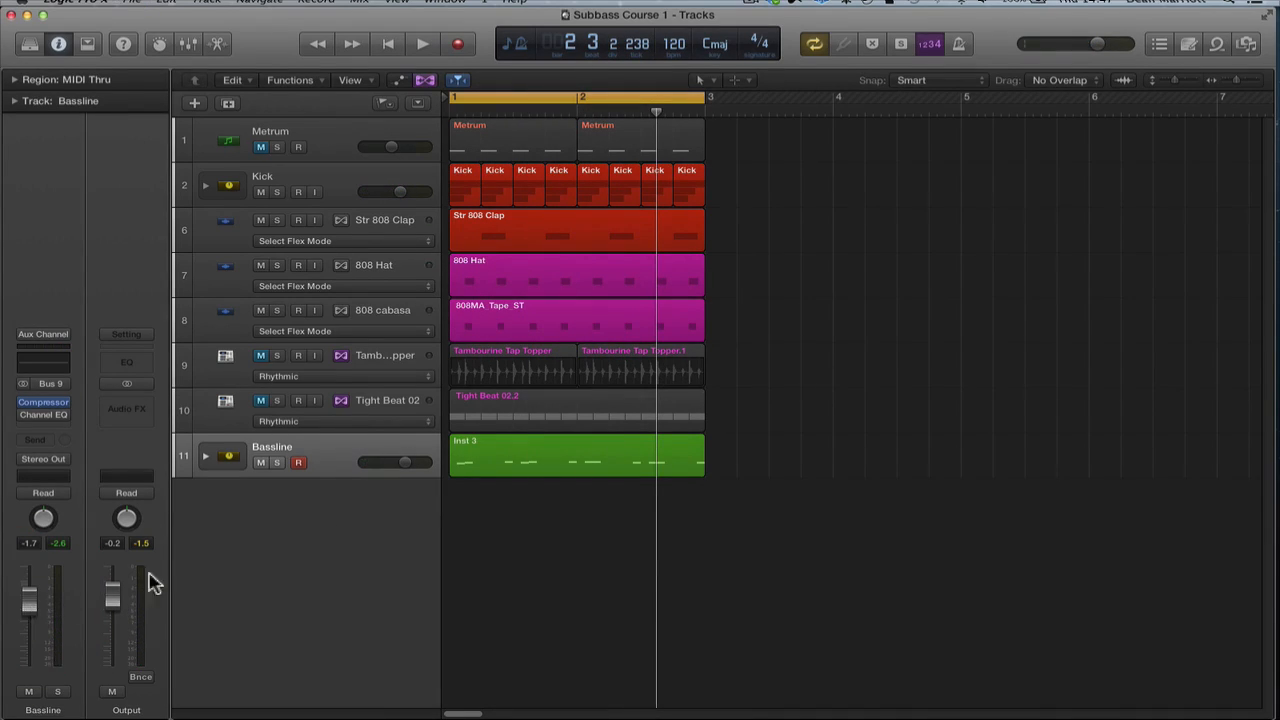
Rename the Inst 3 region as Bassline Idea using the Text Tool, and return to the Pointer Tool while playing the loop briefly.
left_click(322, 464)
left_click(543, 443)
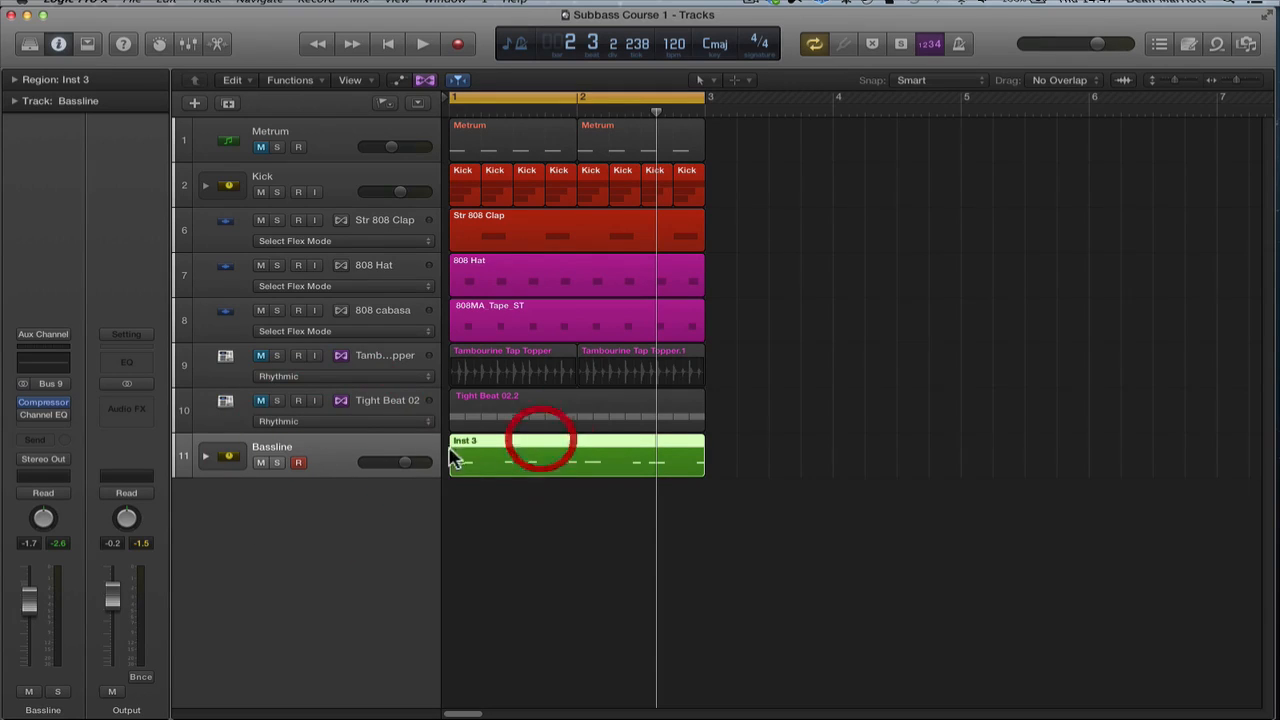
right_click(758, 370)
left_click(806, 435)
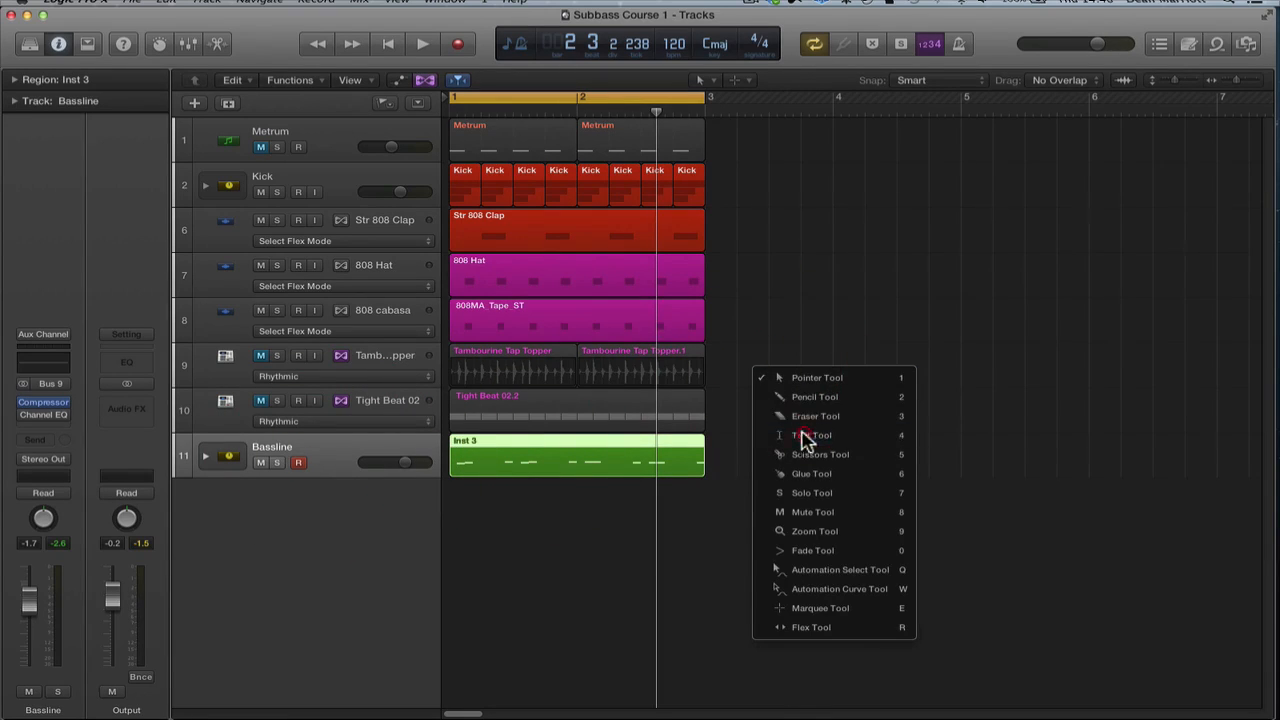
left_click(498, 438)
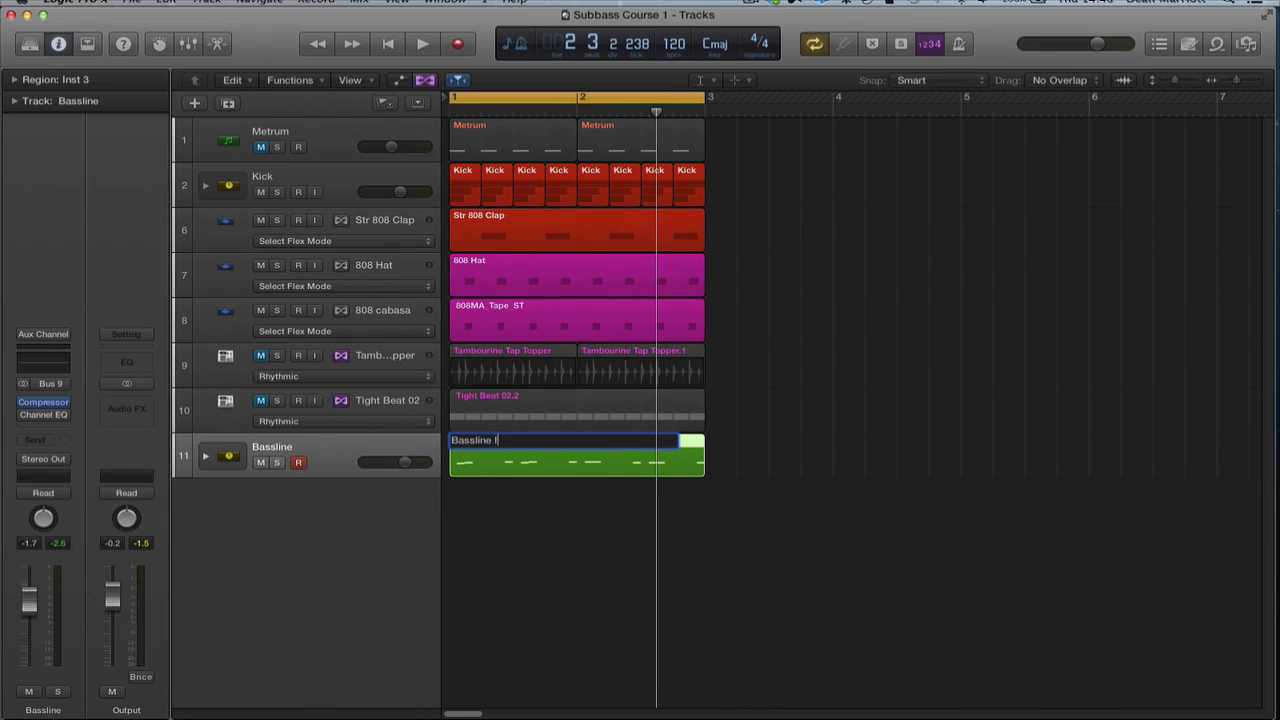
type("Bassline Idea")
key("Return")
key("space")
right_click(845, 278)
left_click(897, 290)
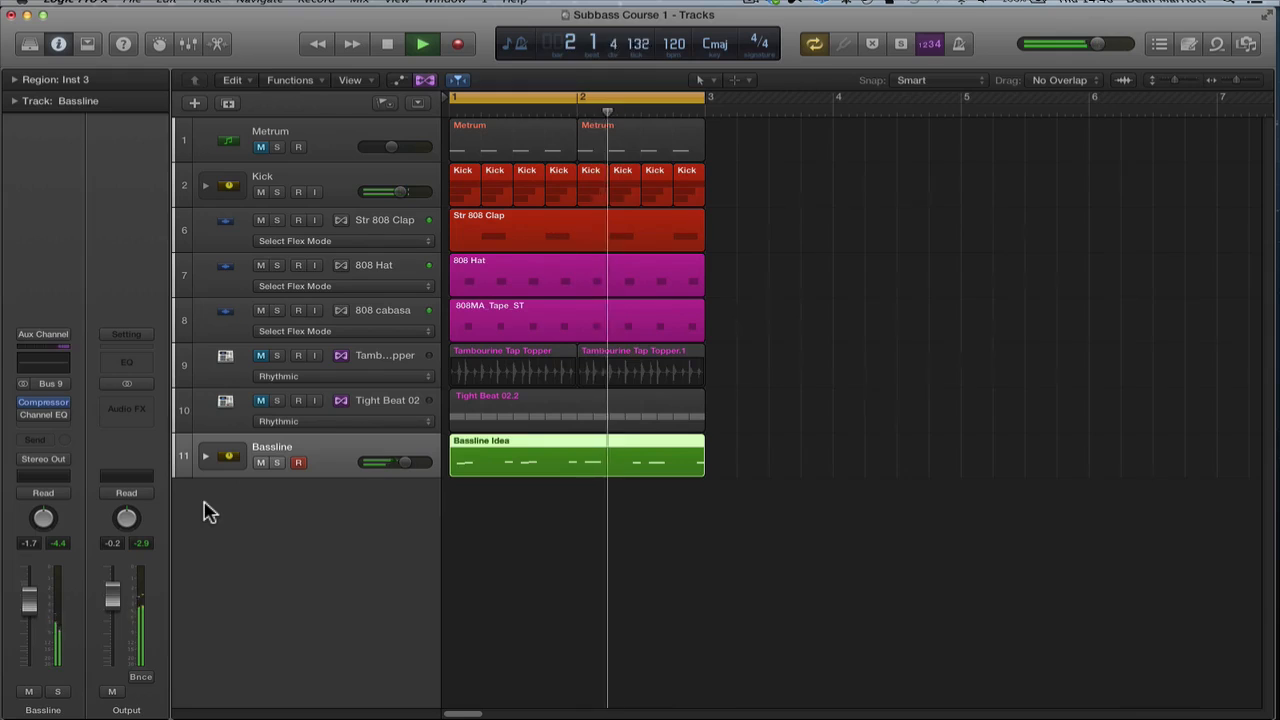
key("space")
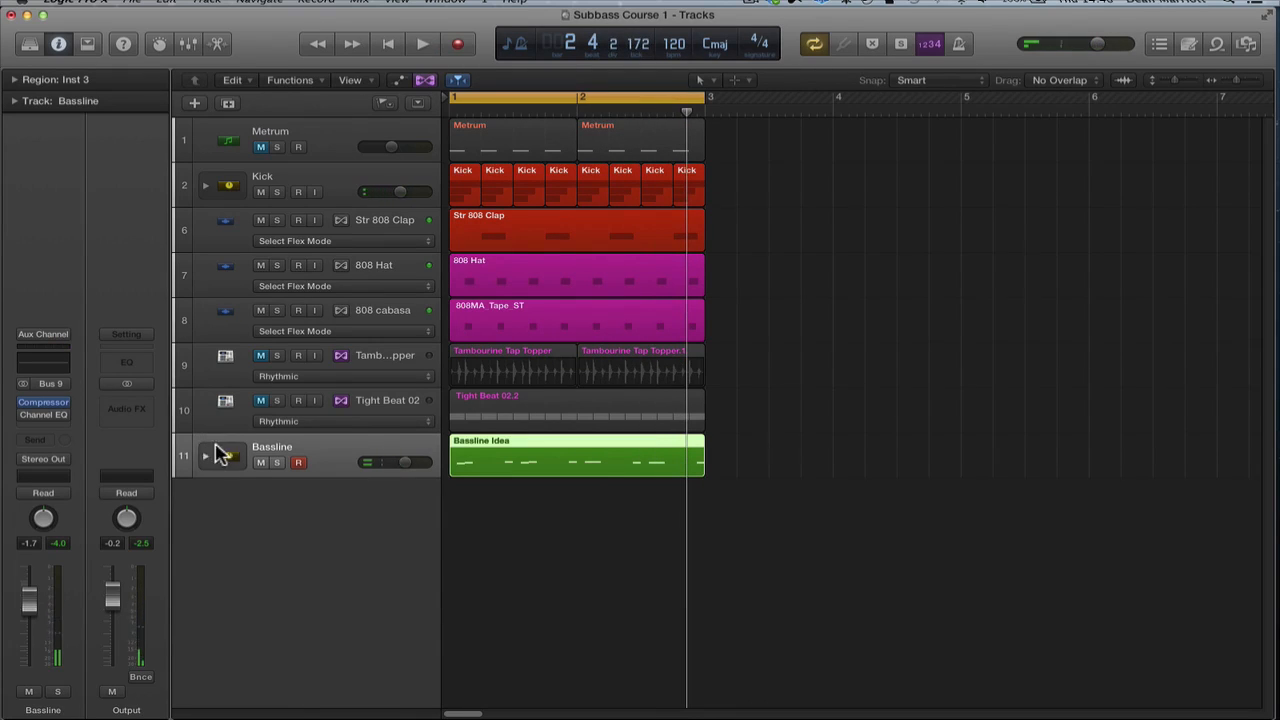
Expand the Bassline stack and audition the Subboom bass and Trillian tracks soloed in turn.
left_click(205, 462)
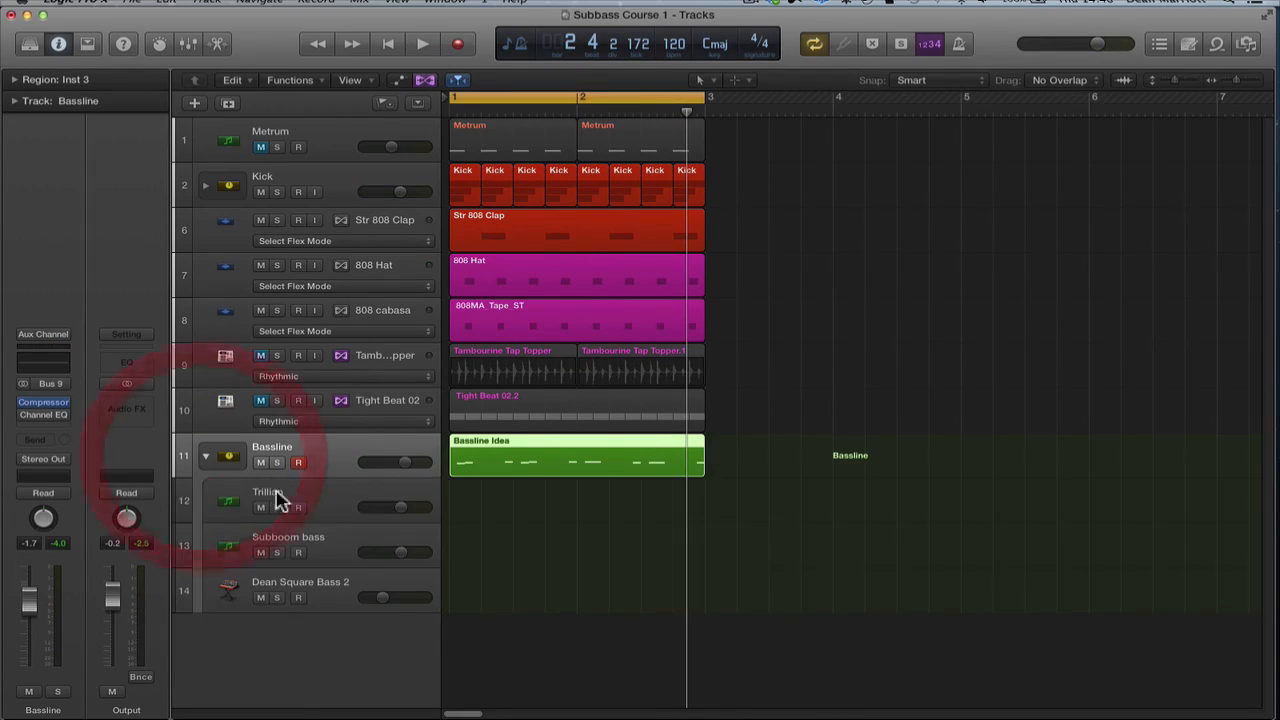
left_click(305, 503)
left_click(338, 551)
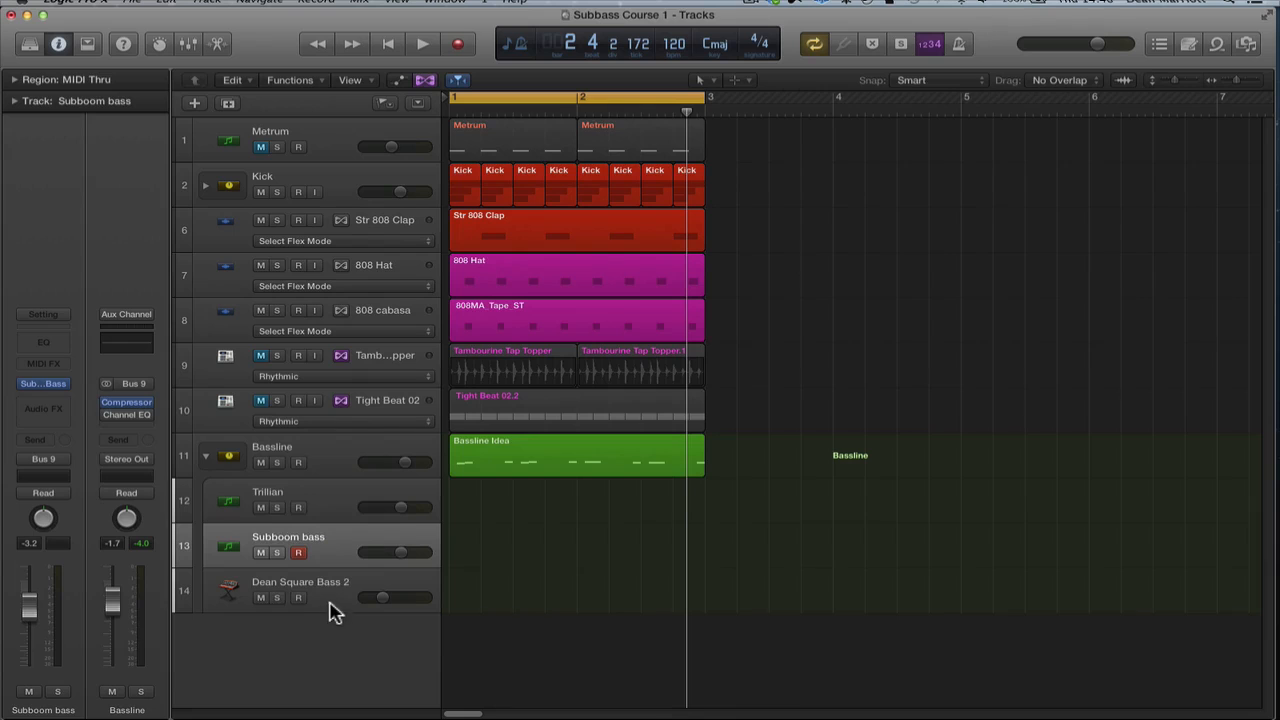
left_click(278, 553)
key("space")
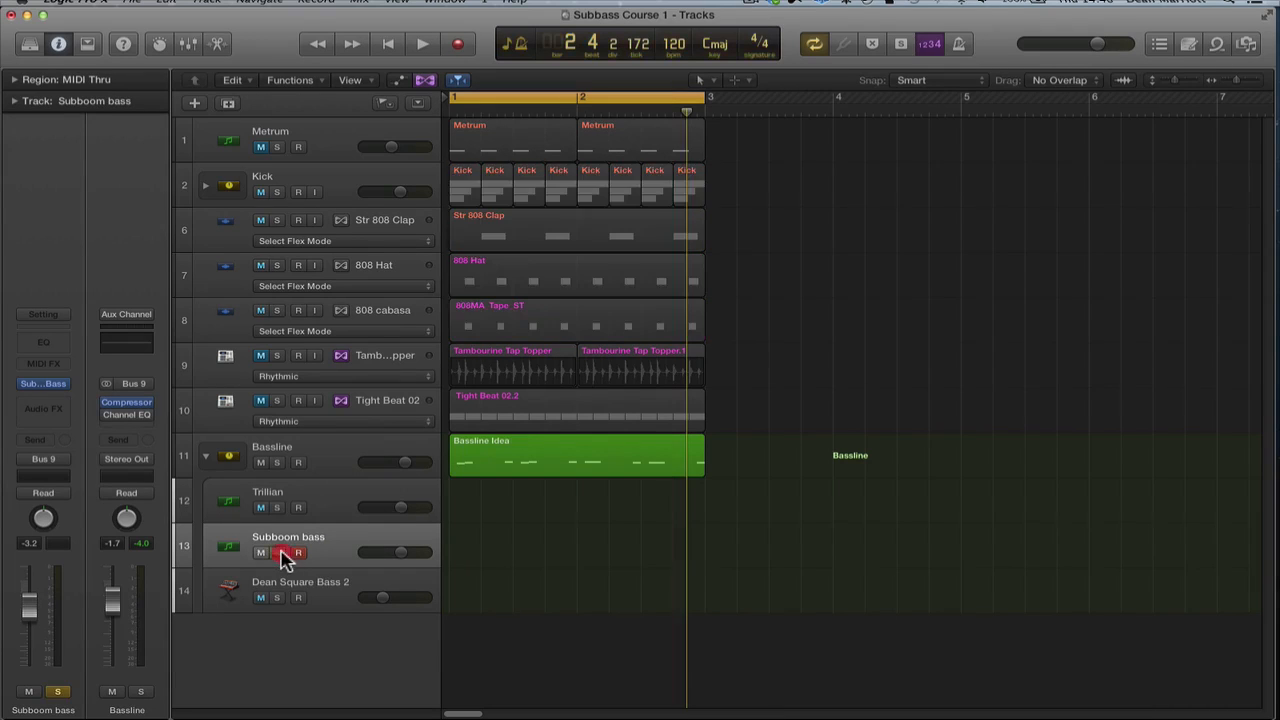
left_click(279, 552)
key("space")
left_click(278, 508)
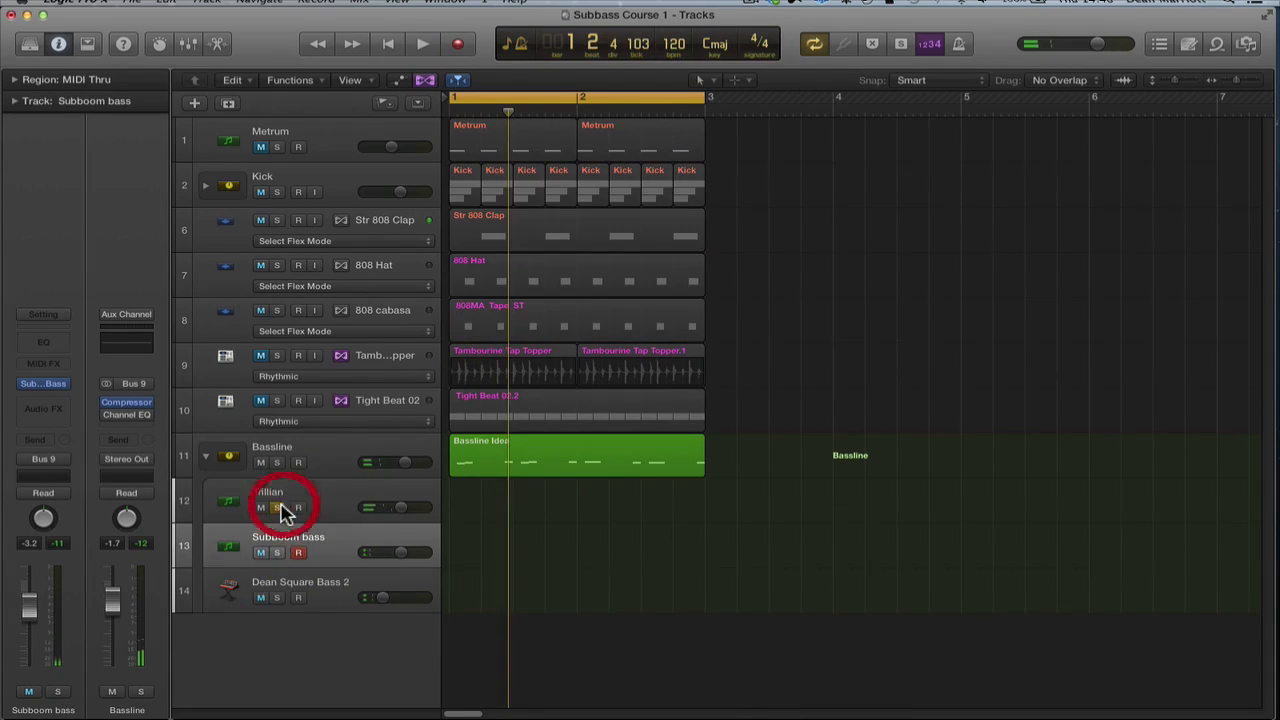
key("space")
left_click(278, 508)
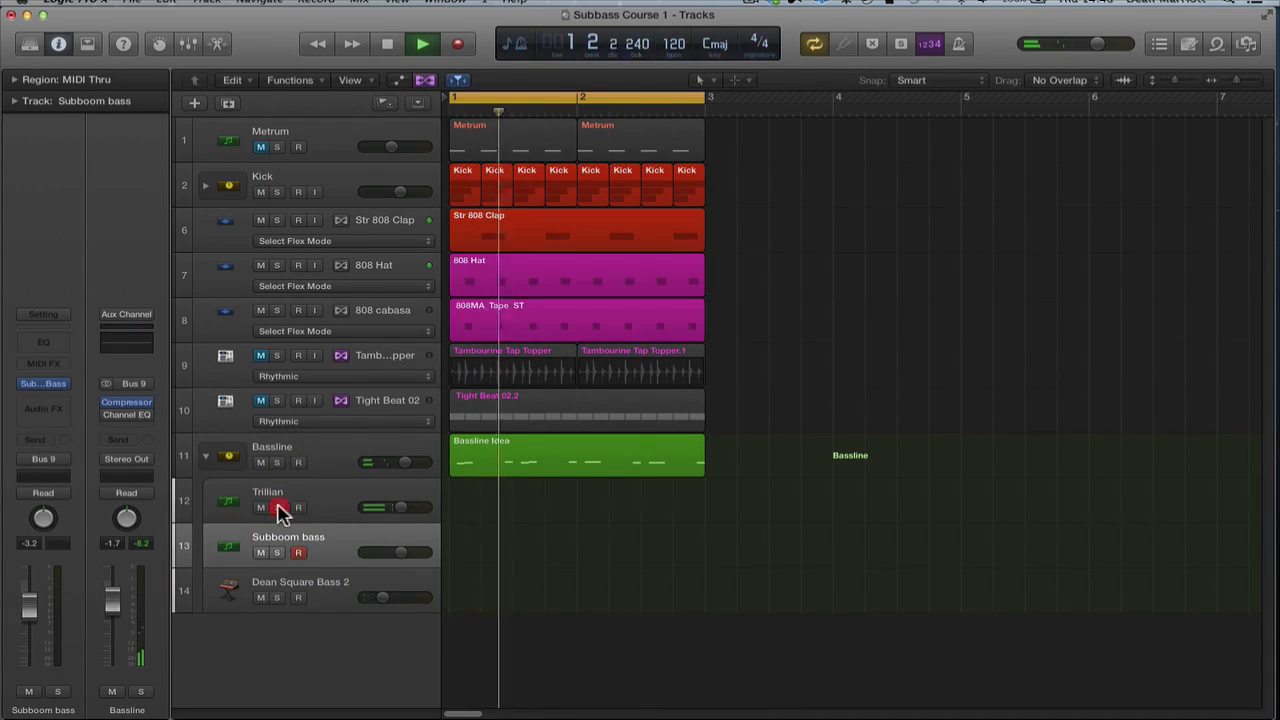
Solo the ES P square bass track in the Bassline stack and play it briefly.
left_click(277, 598)
key("space")
key("space")
key("space")
Send the ES P square bass to the Bus 1 delay at -10.0 dB and set that channel's Tape Delay feedback to 24%.
left_click(298, 590)
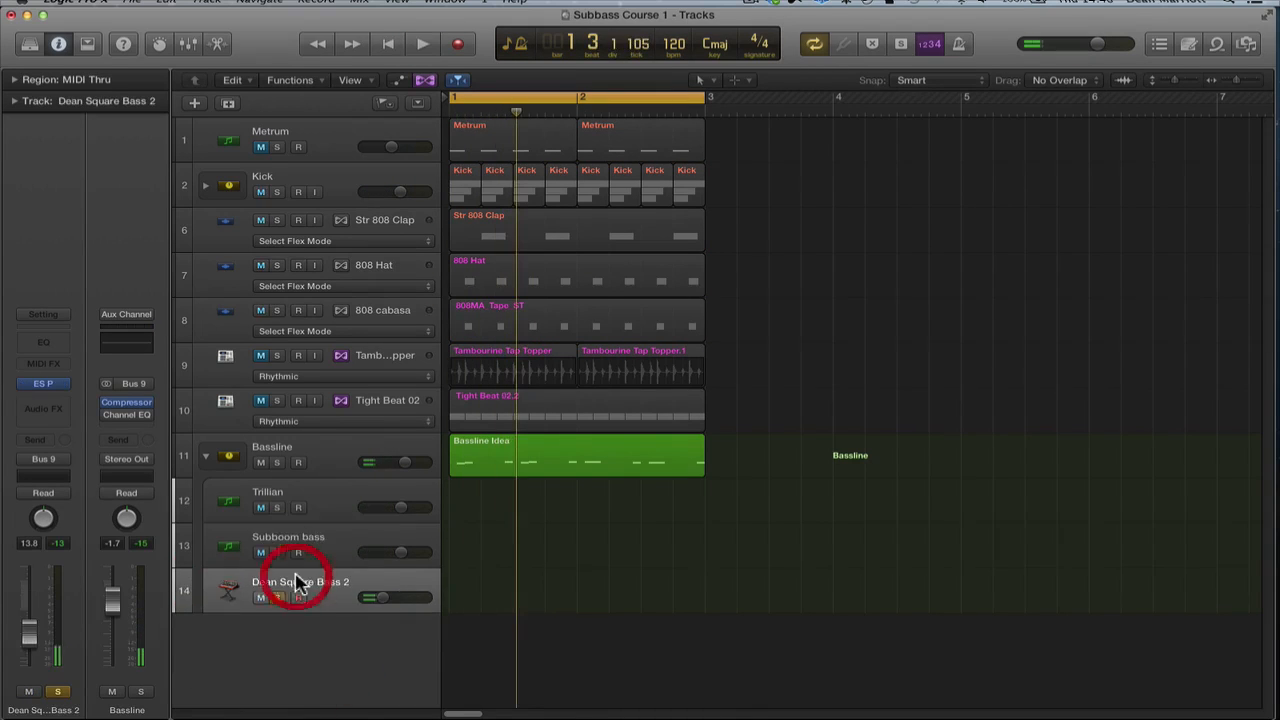
left_click(65, 445)
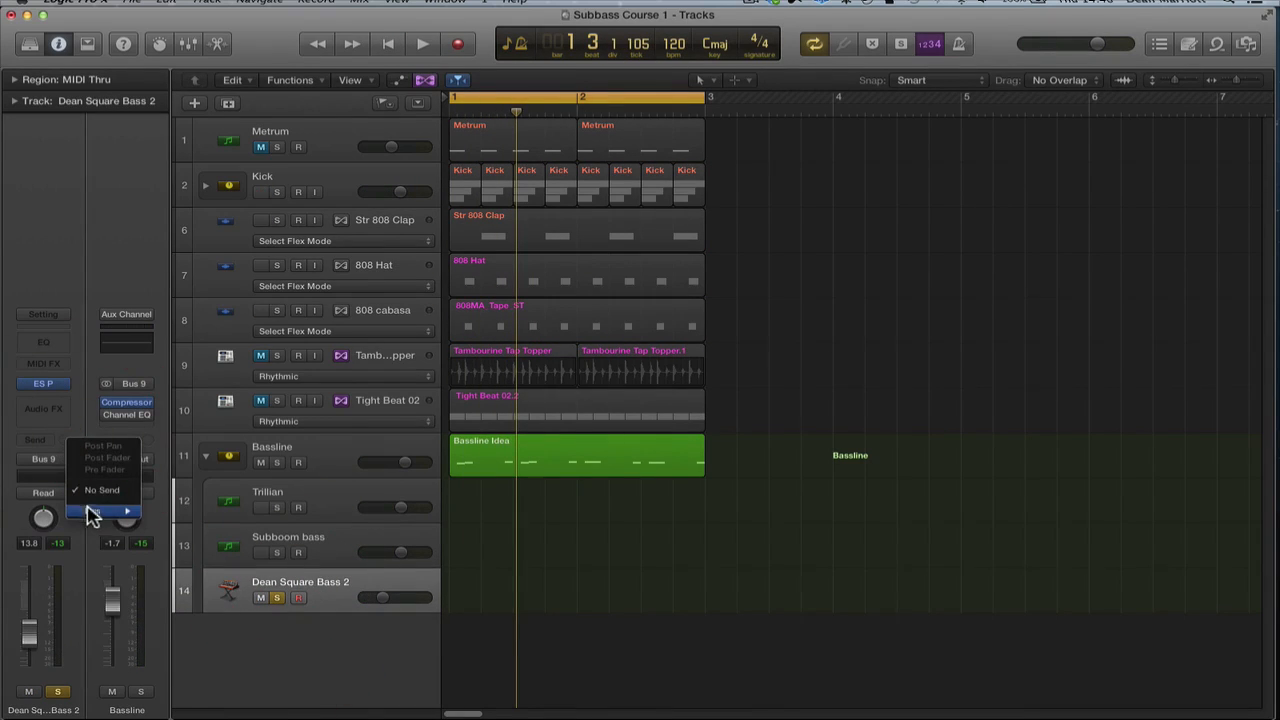
mouse_move(94, 511)
left_click(238, 518)
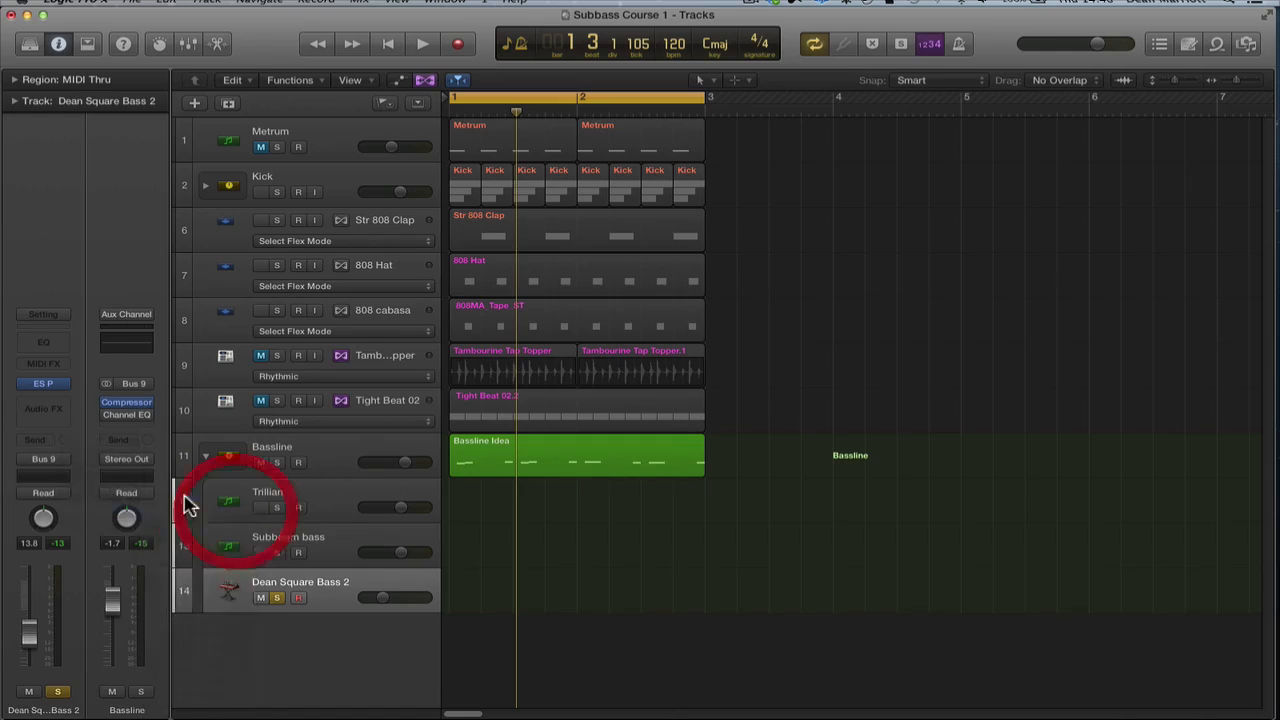
key("space")
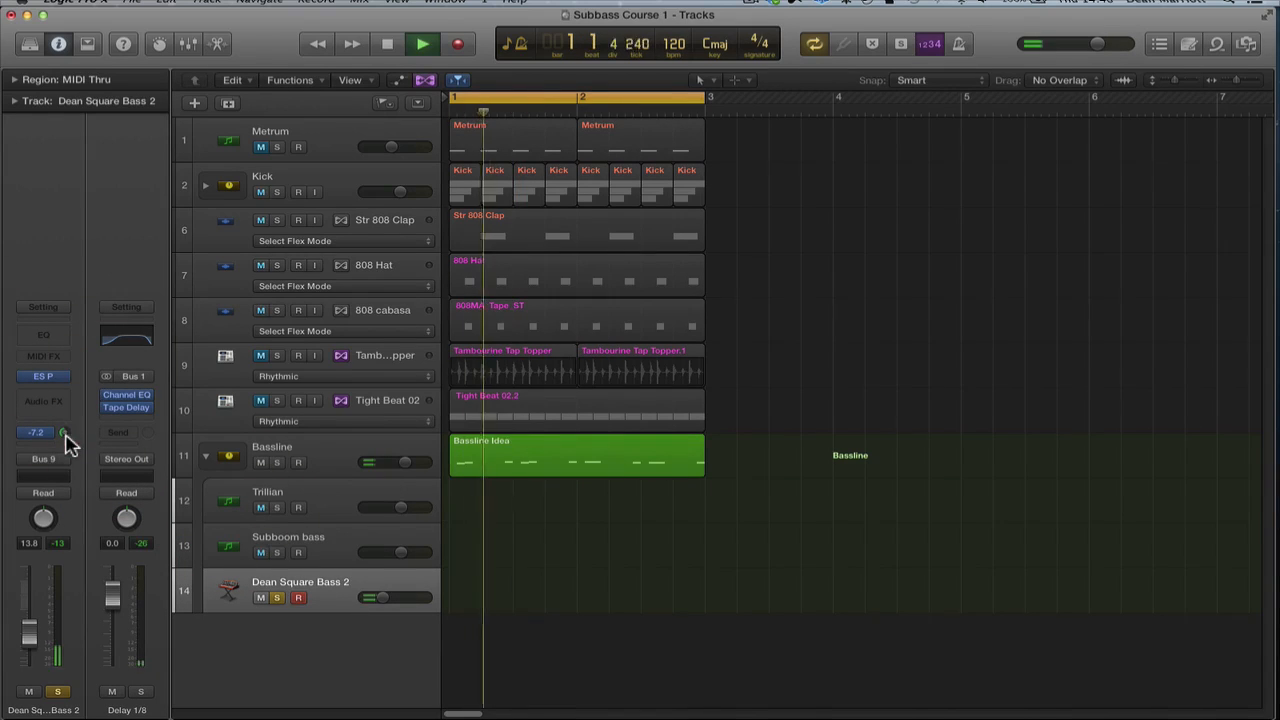
left_click_drag(62, 437, 118, 430)
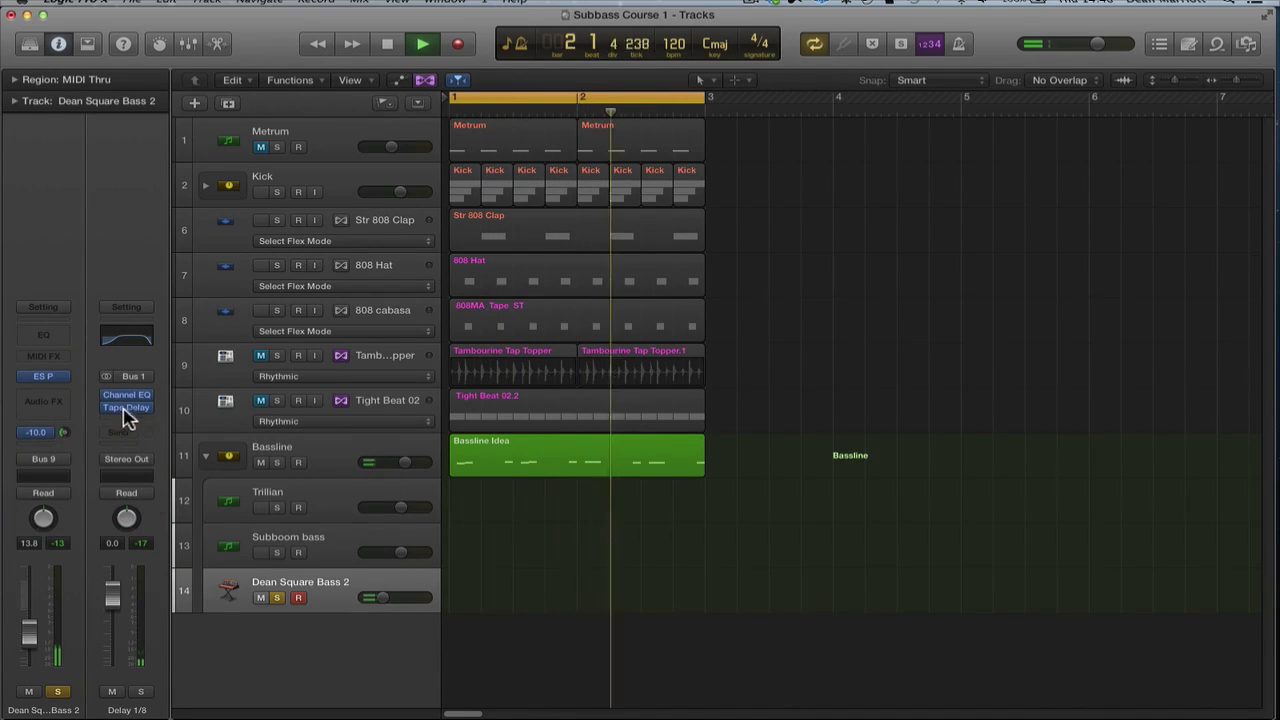
left_click(121, 408)
left_click_drag(69, 177, 69, 192)
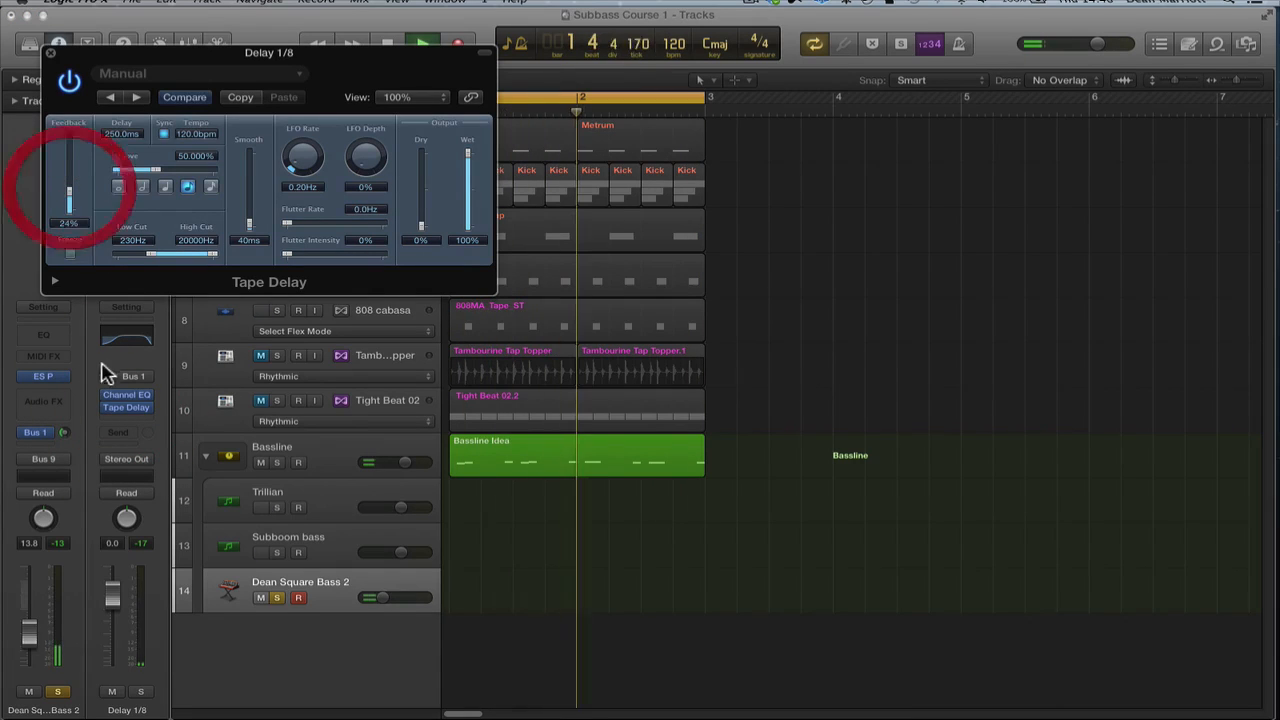
Add a Spreader after the Tape Delay on the Delay 1/8 channel and set the Tape Delay's high cut to 3900 Hz.
left_click(126, 421)
mouse_move(172, 530)
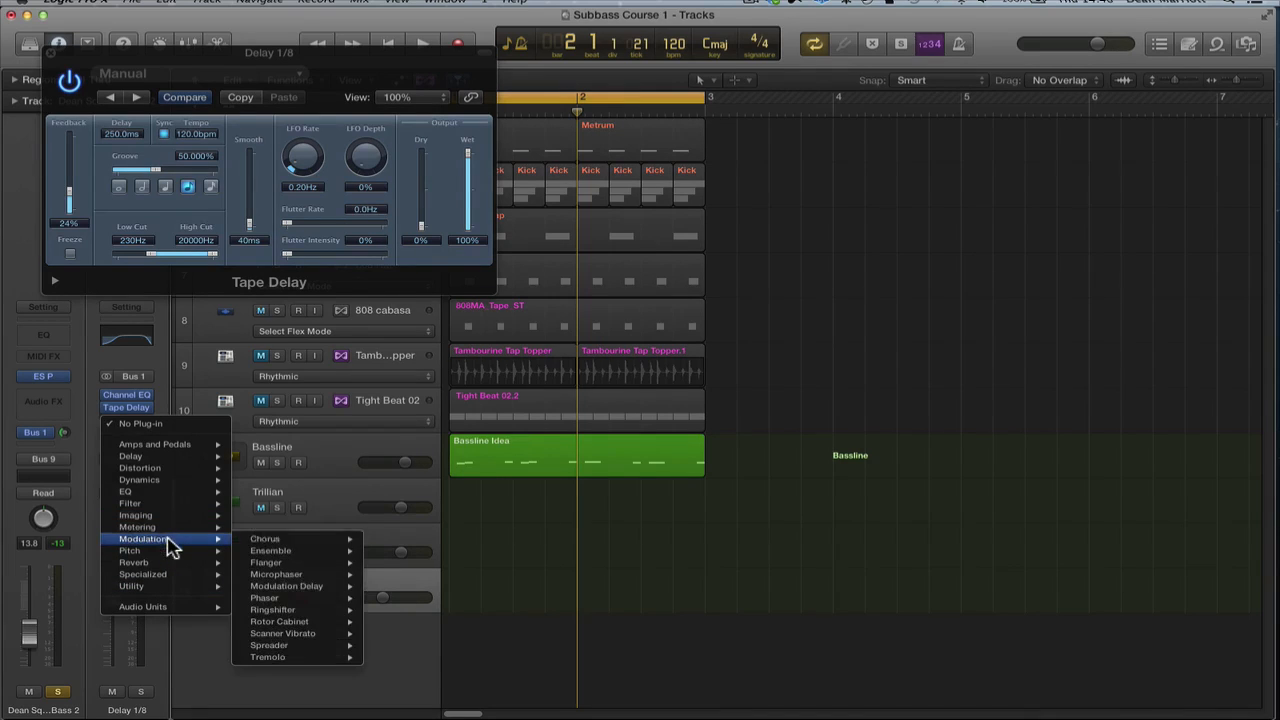
mouse_move(306, 649)
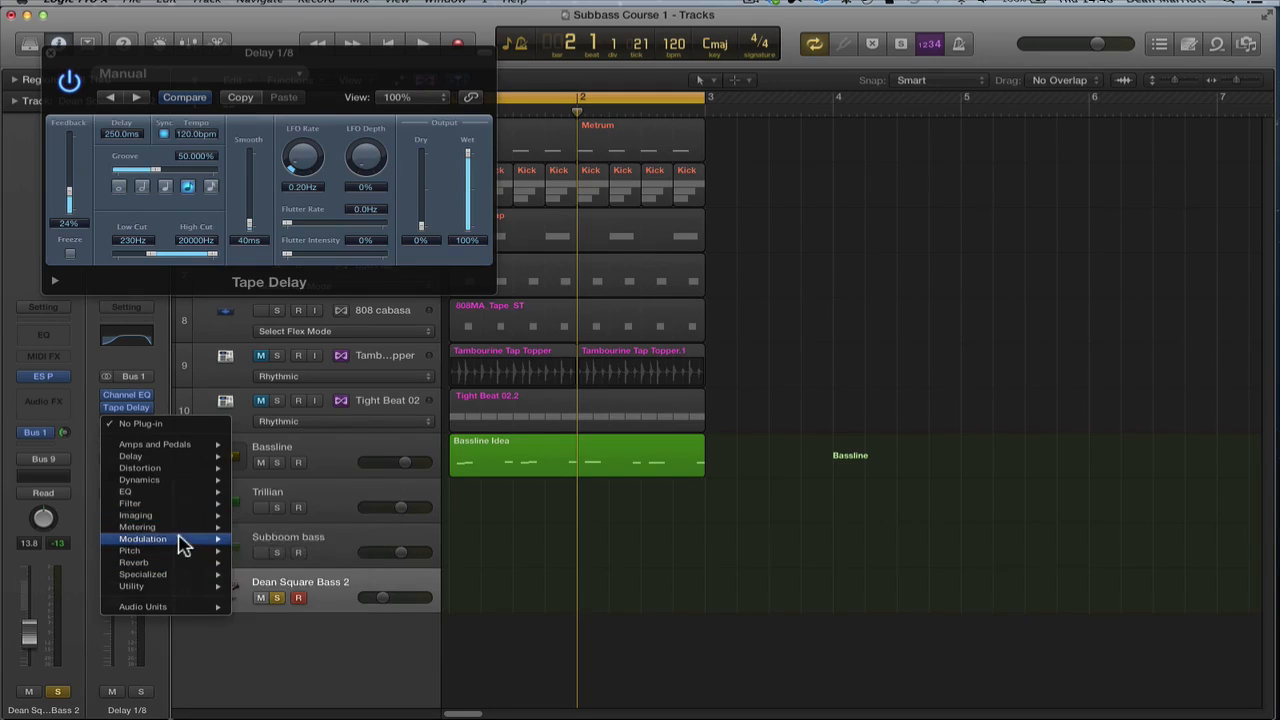
left_click(400, 647)
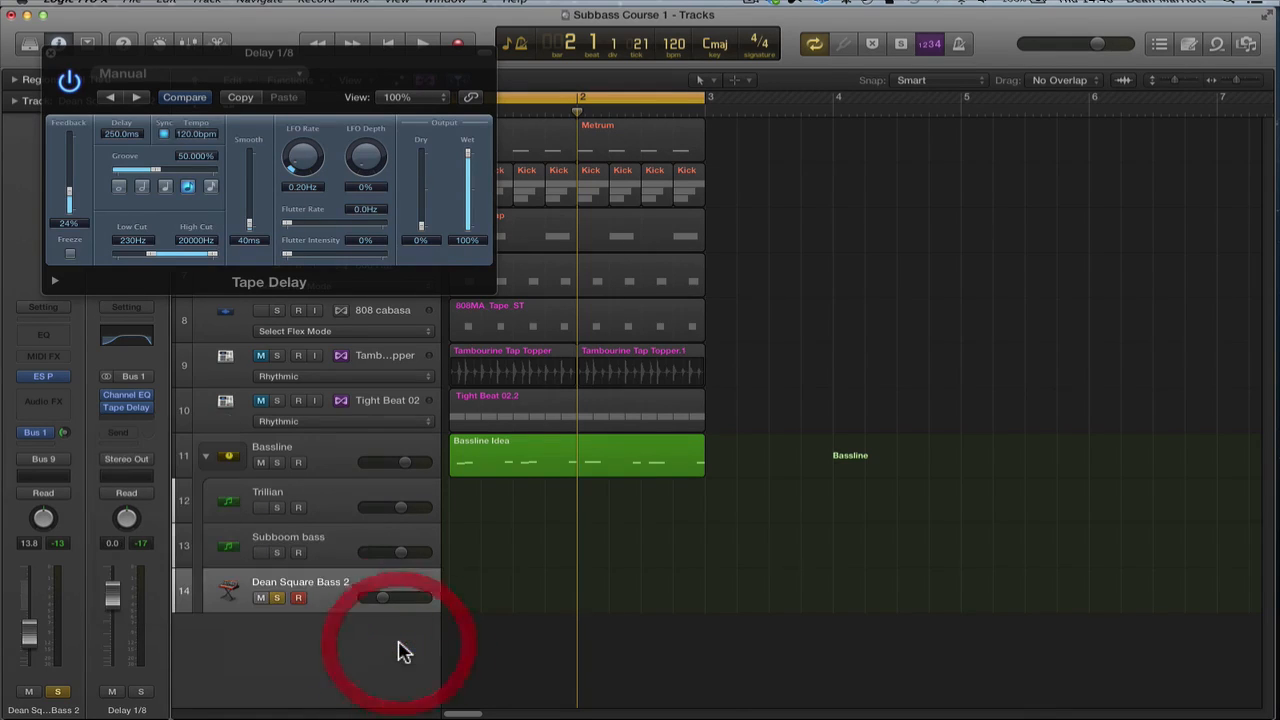
key("space")
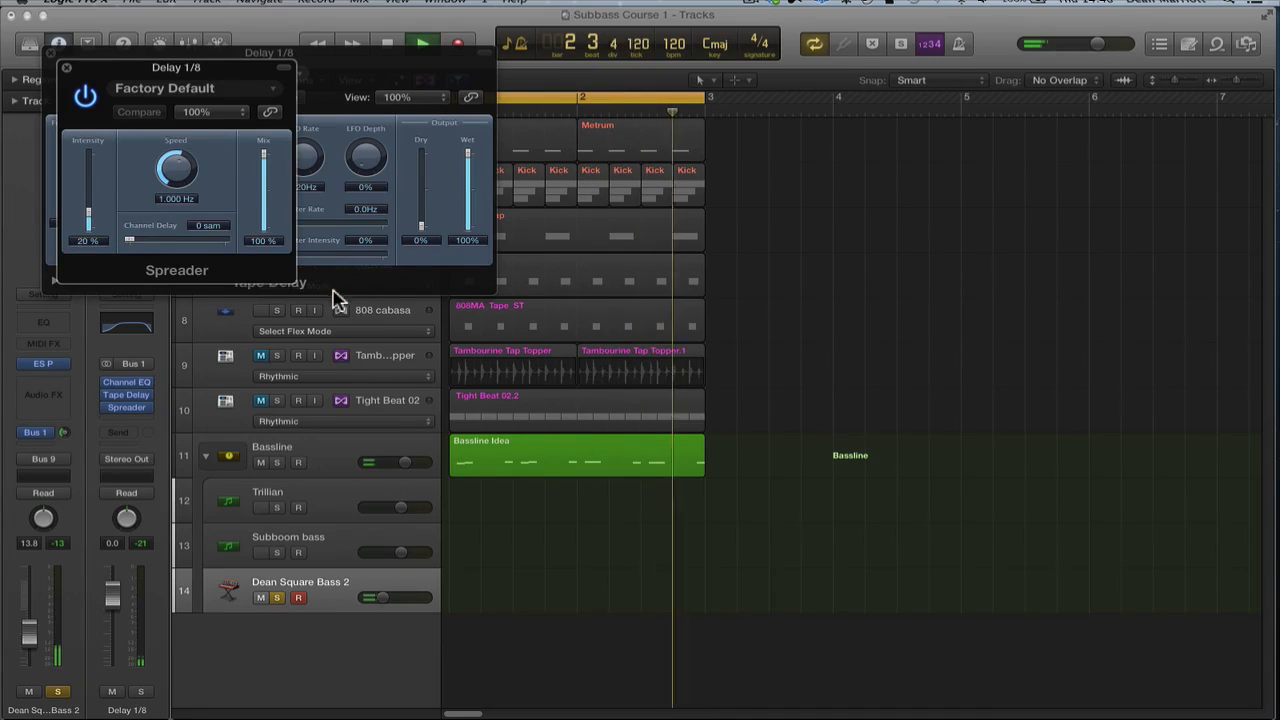
left_click(345, 262)
left_click_drag(210, 258, 191, 260)
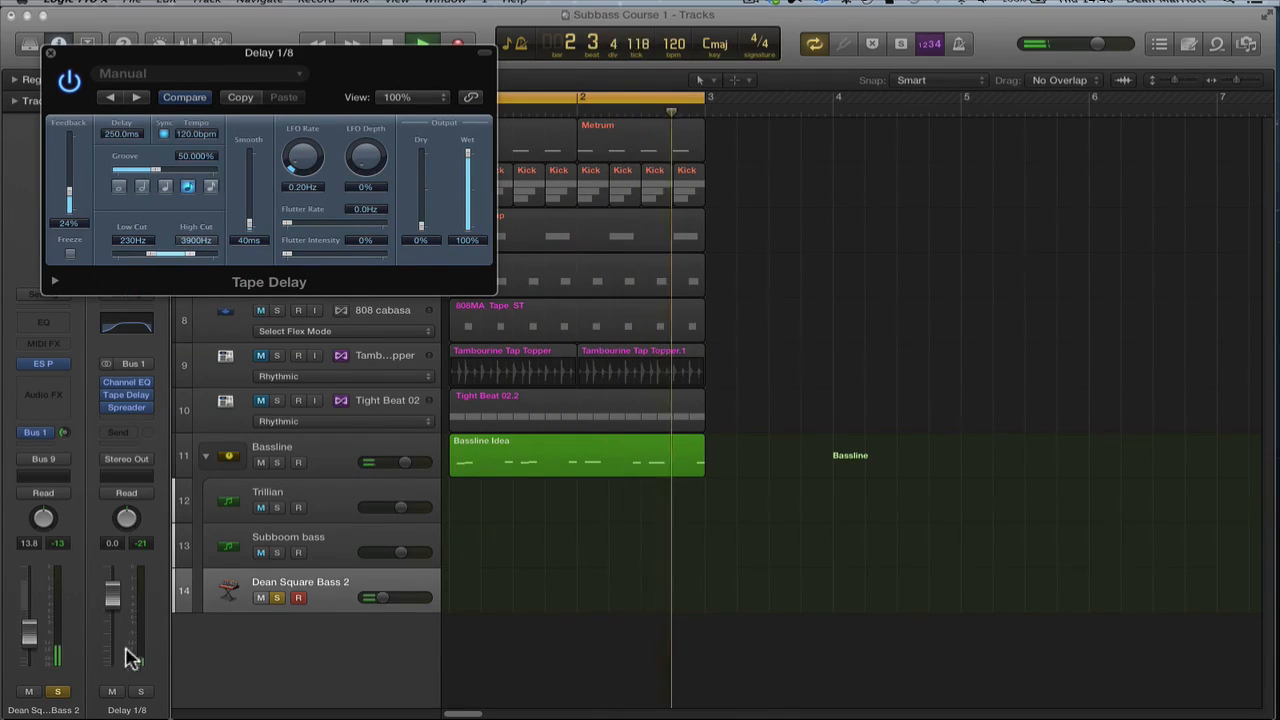
Unsolo the ES P square bass track and play all the Bassline layers with the drums.
left_click(204, 462)
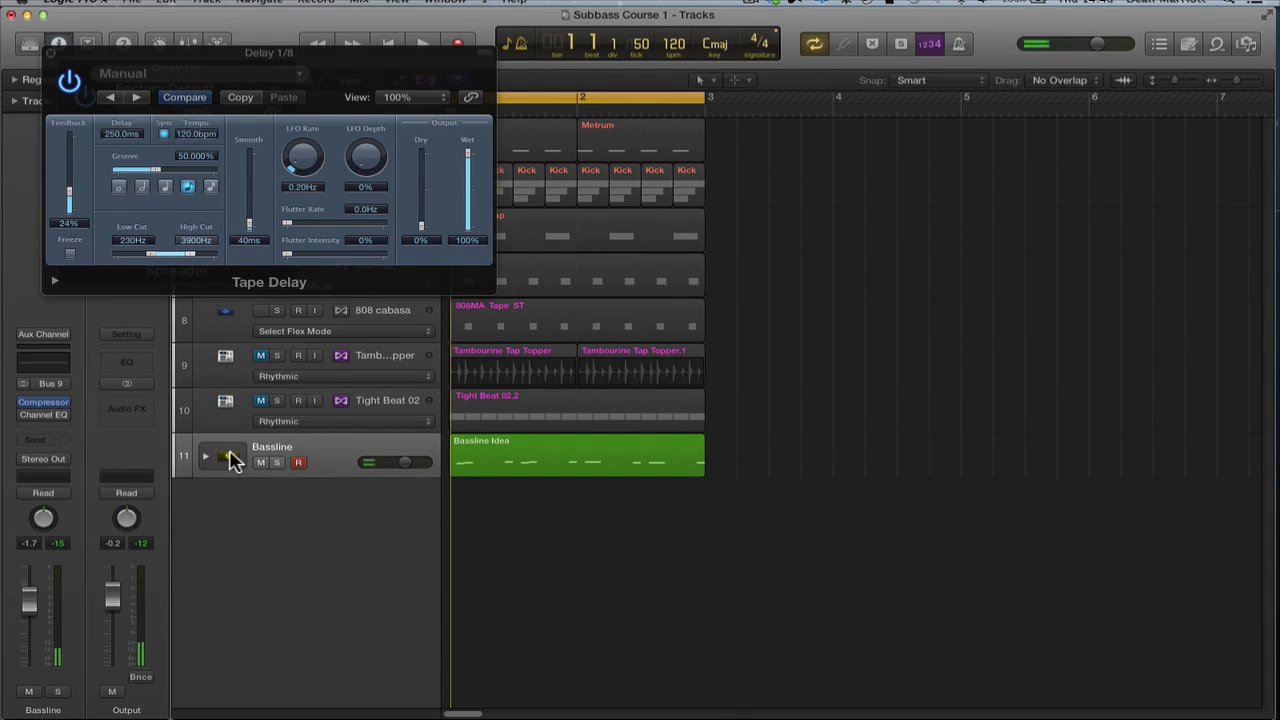
left_click(204, 460)
left_click(260, 509)
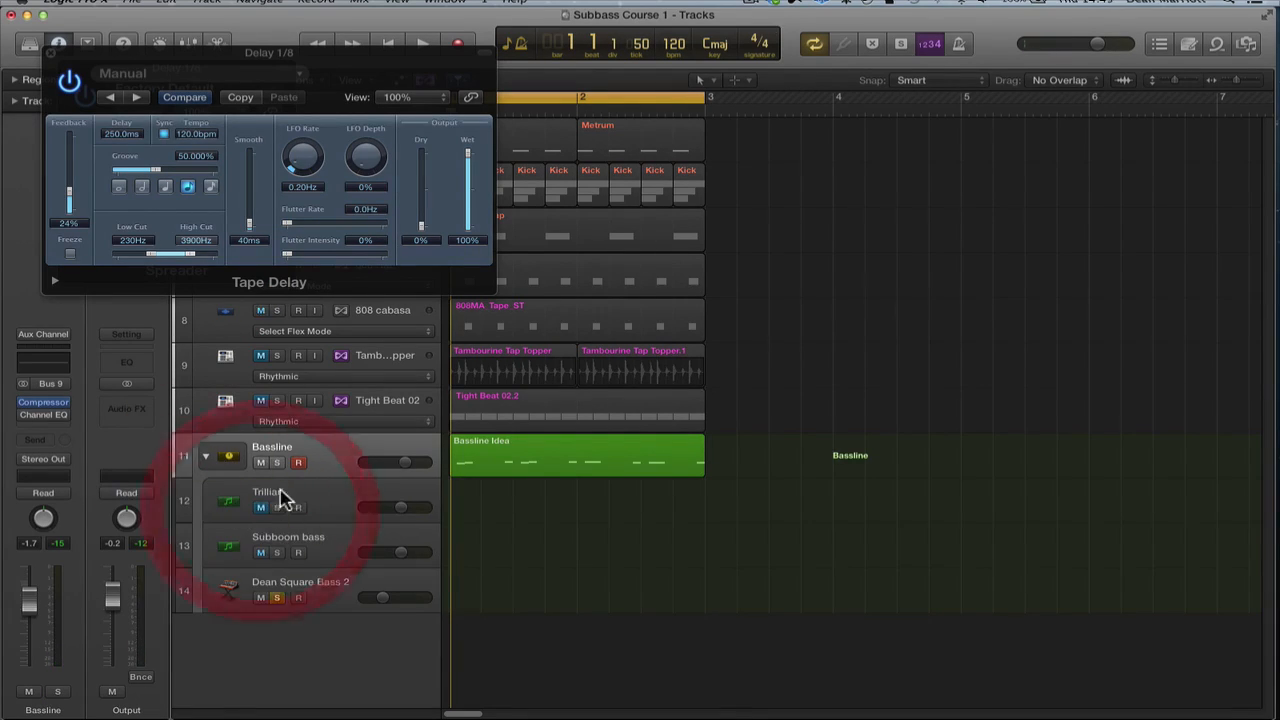
left_click(277, 597)
left_click(262, 509)
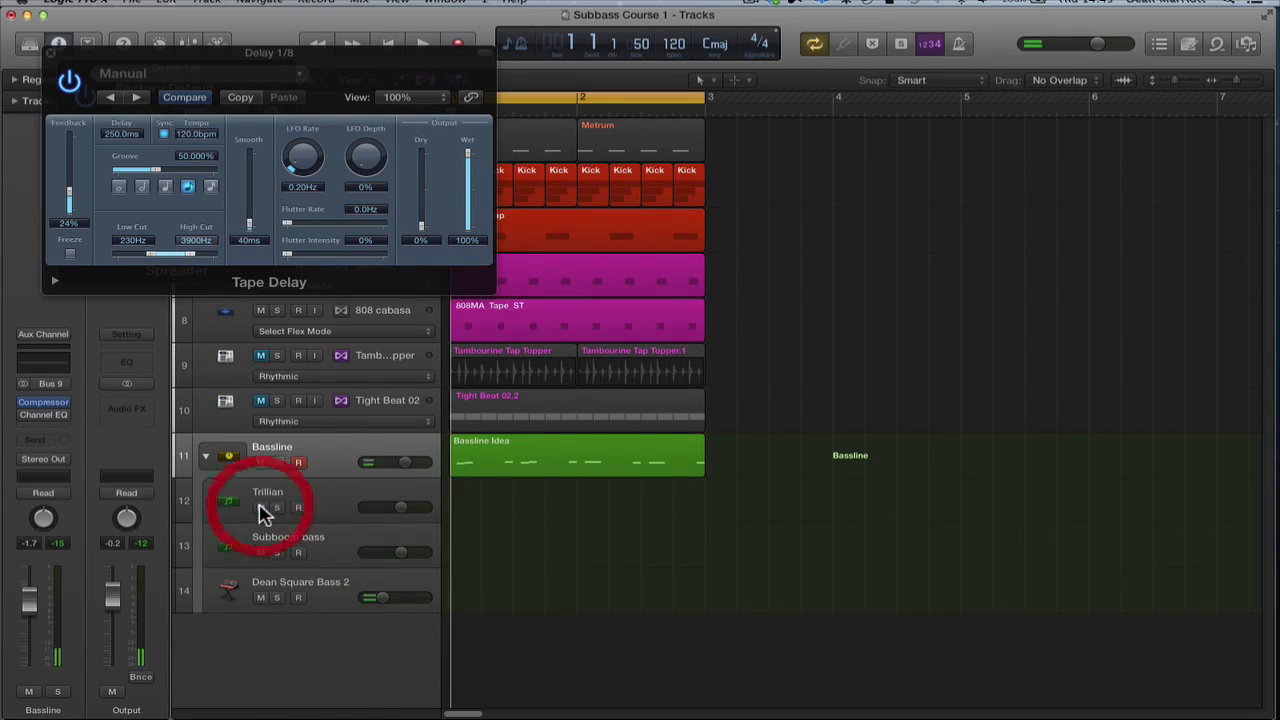
key("space")
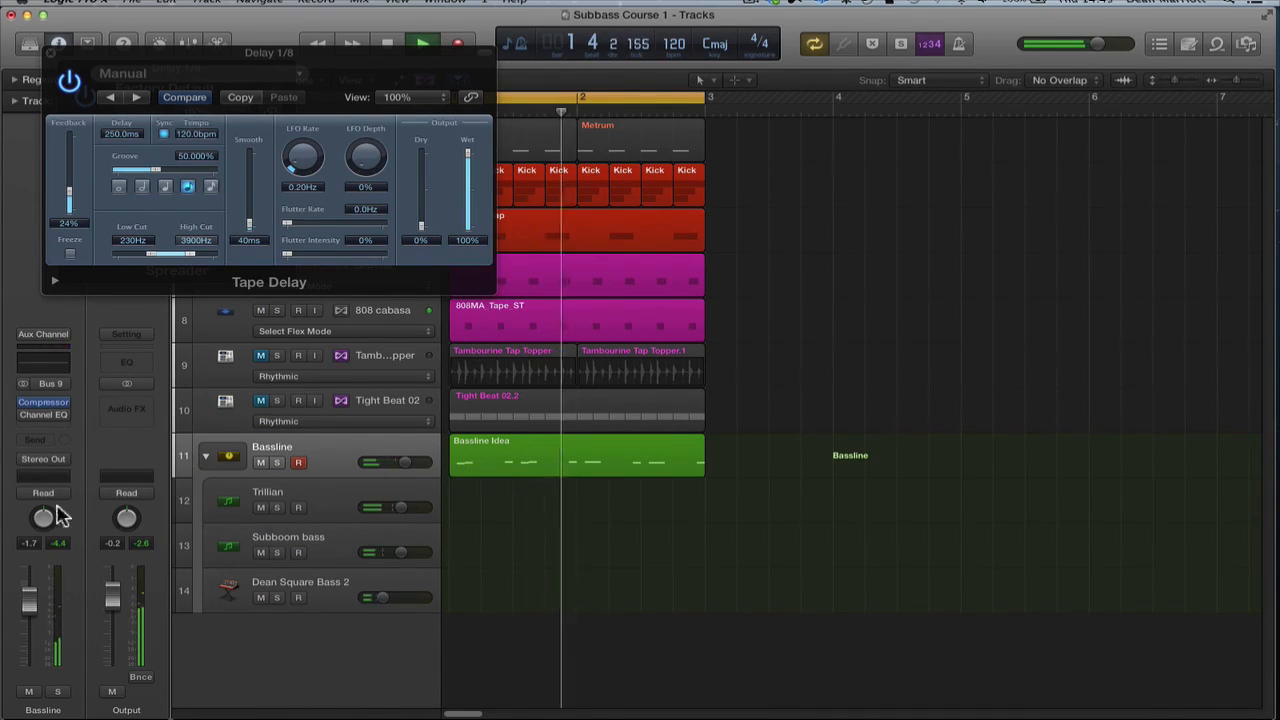
Lower the ES P square bass track's Bus 1 send to about -15 dB and set the Tape Delay feedback to 41%.
left_click(320, 595)
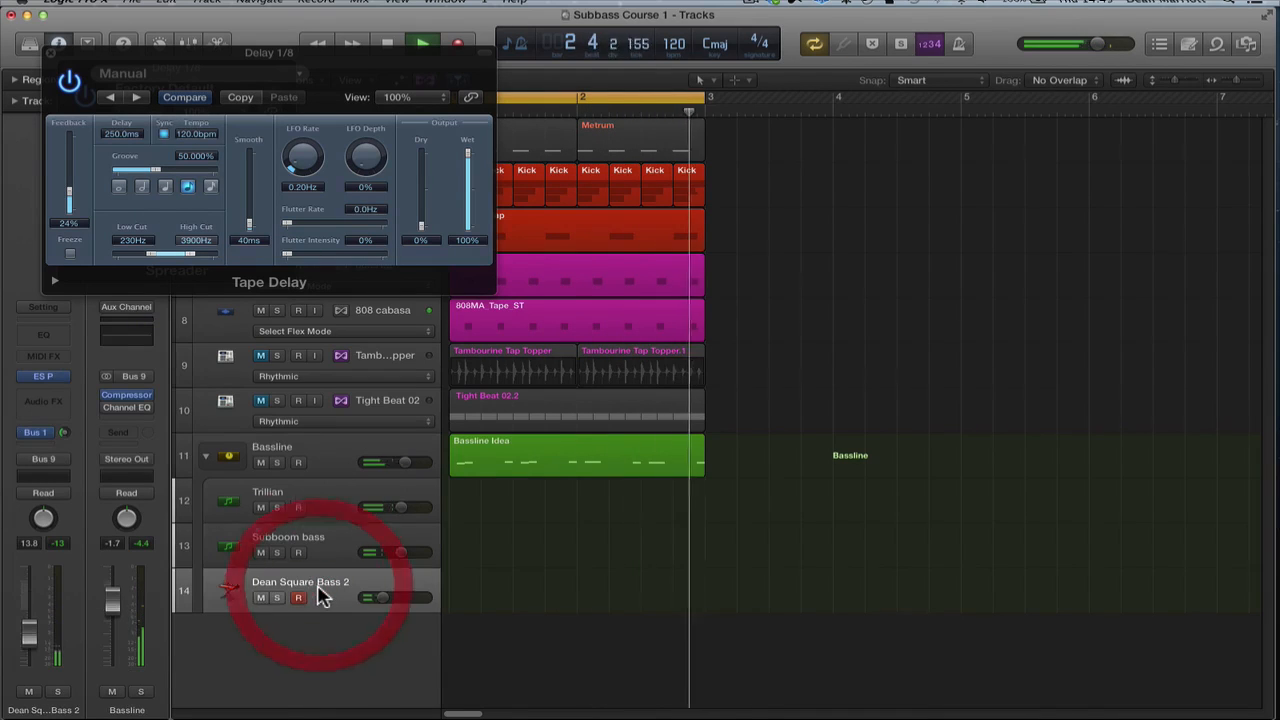
left_click_drag(64, 433, 63, 453)
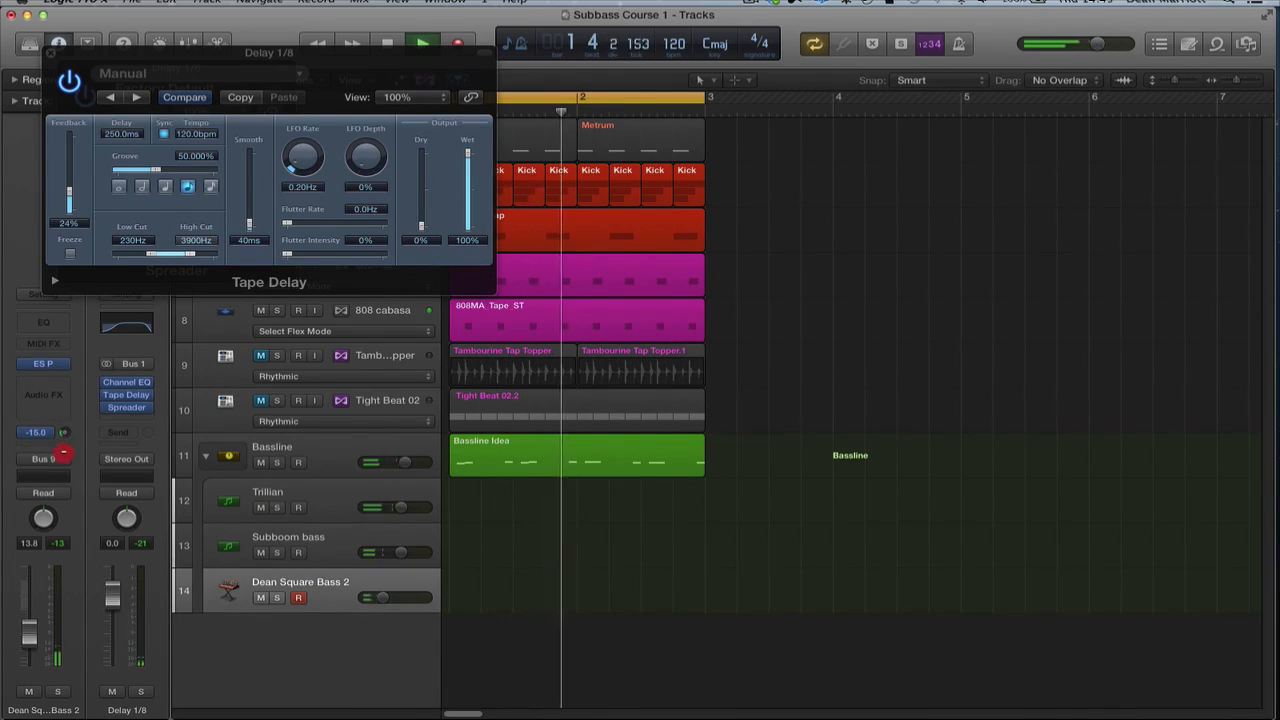
left_click_drag(69, 194, 72, 185)
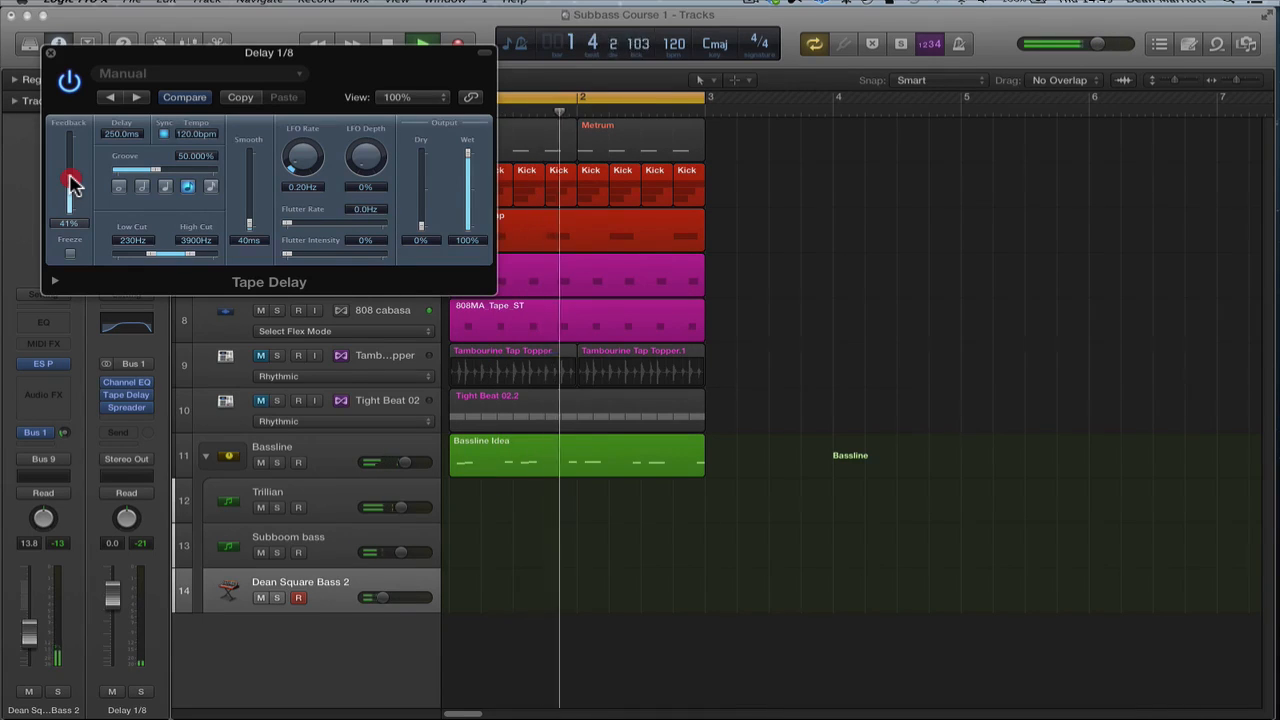
Lower the Tape Delay feedback on the Delay 1/8 channel to 37%, close the plug-in window and stop playback.
left_click(69, 189)
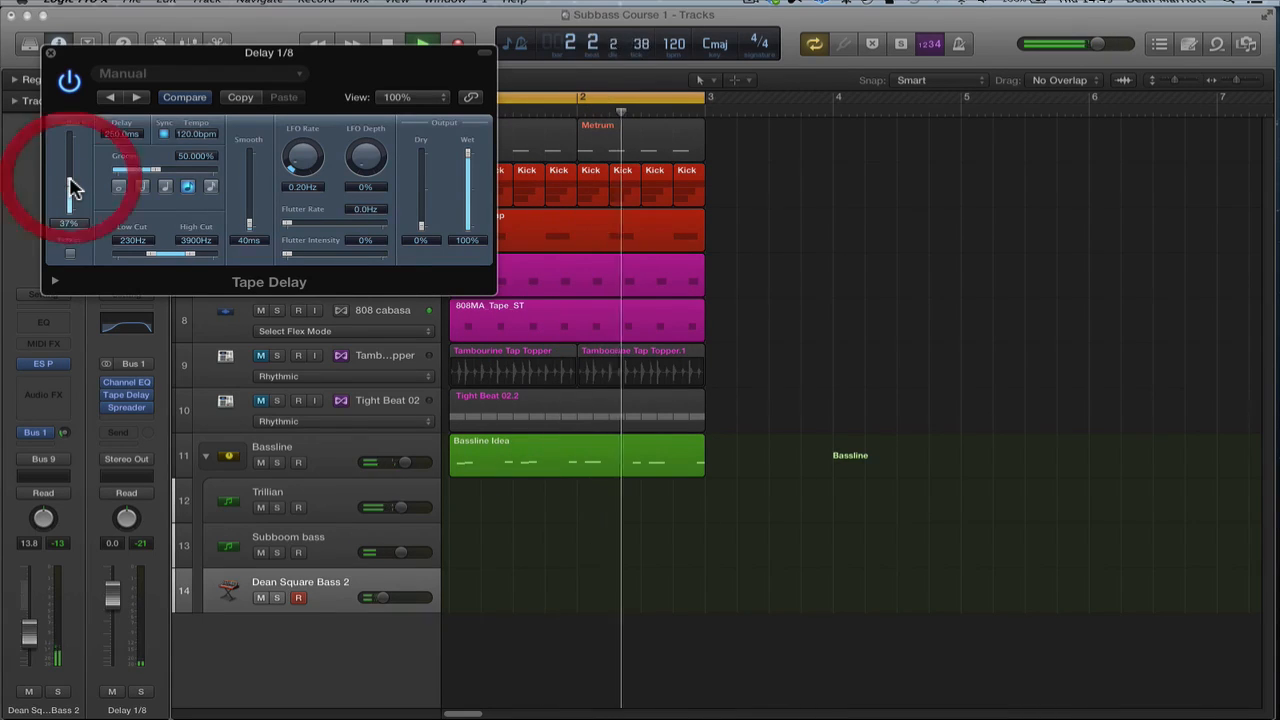
left_click(51, 53)
key("space")
Collapse the Bassline track stack and close the remaining Spreader window.
left_click(206, 457)
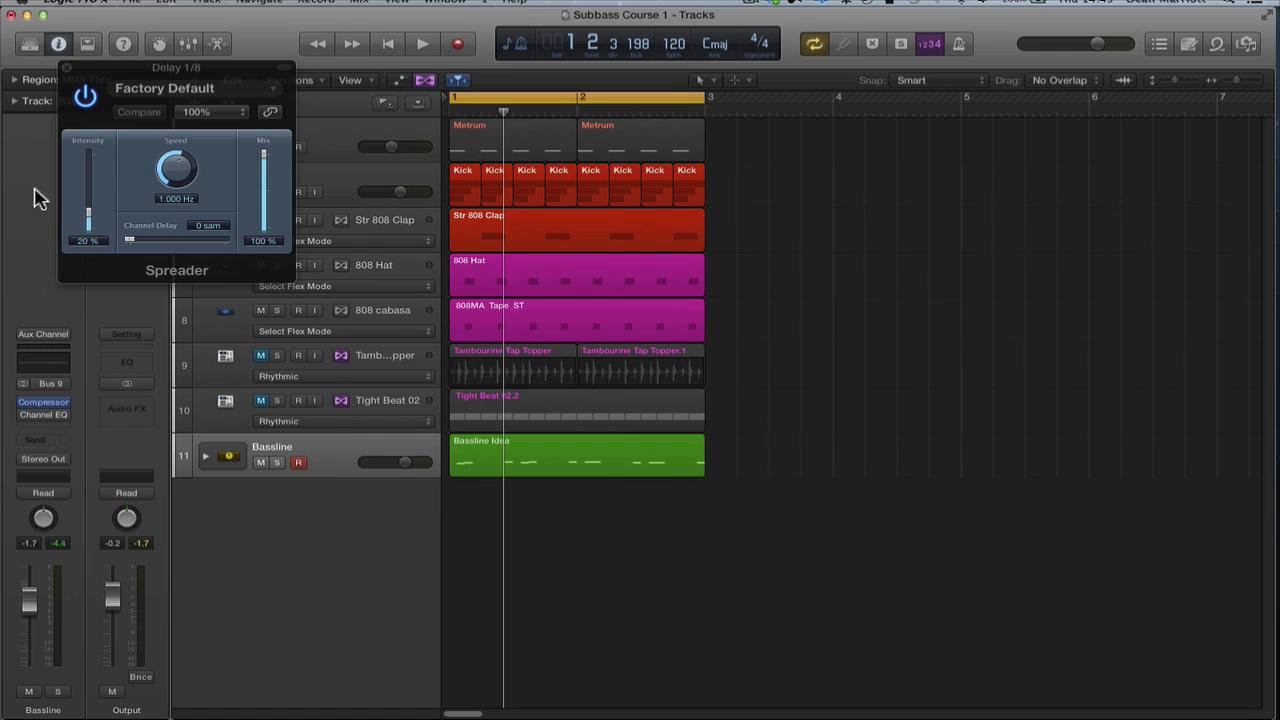
left_click(67, 69)
left_click(850, 212)
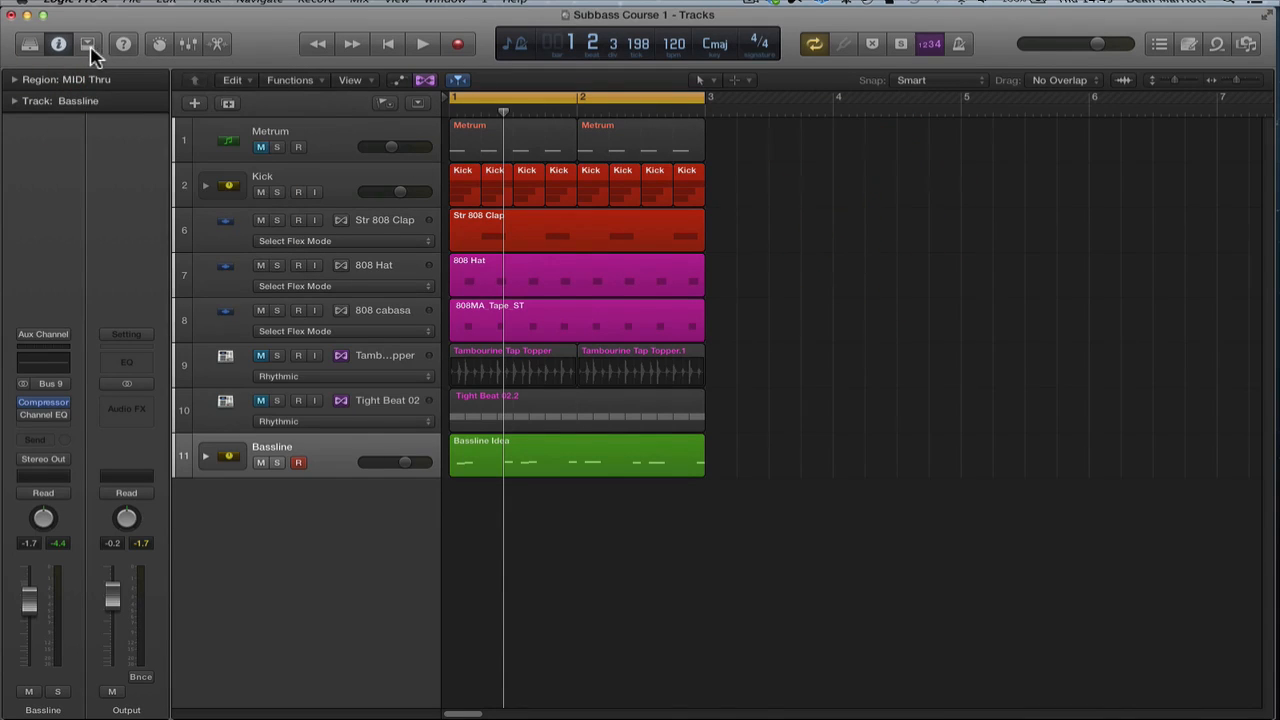
Save the Bassline stack as a Library patch in the Instrument folder, named with the owner's possessive first name followed by "Phat Bass Man".
left_click(28, 45)
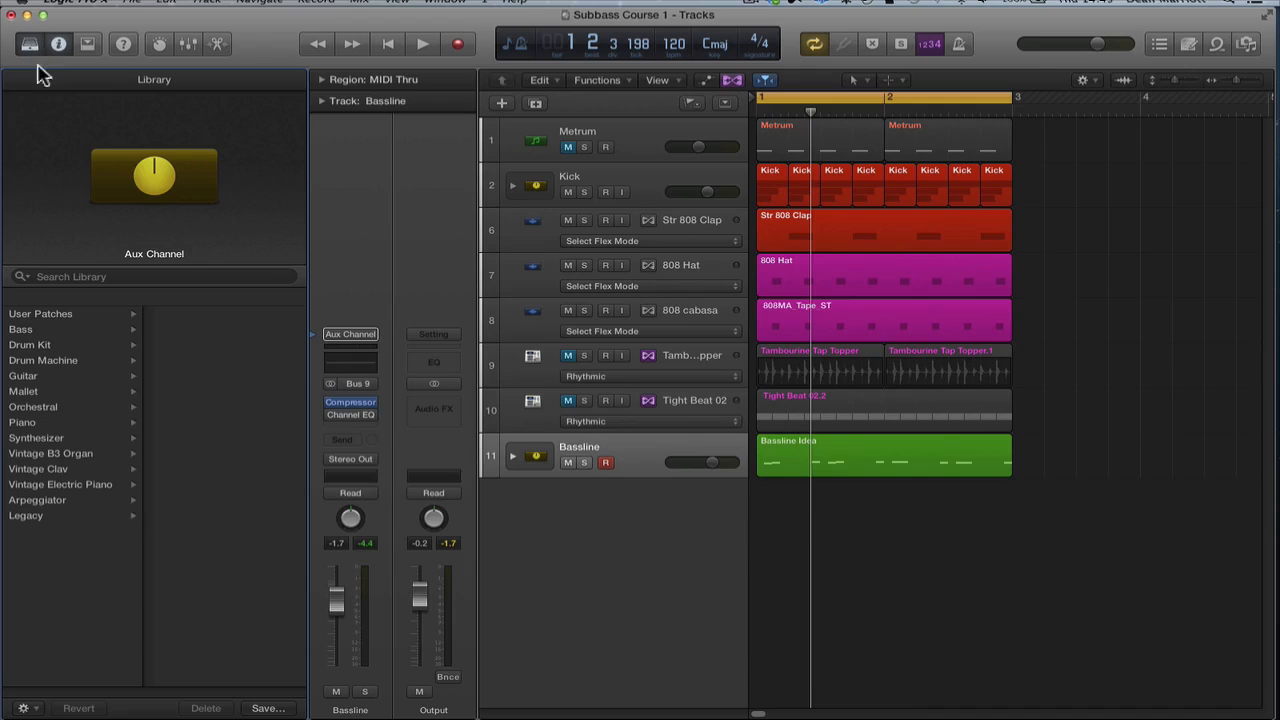
left_click(268, 708)
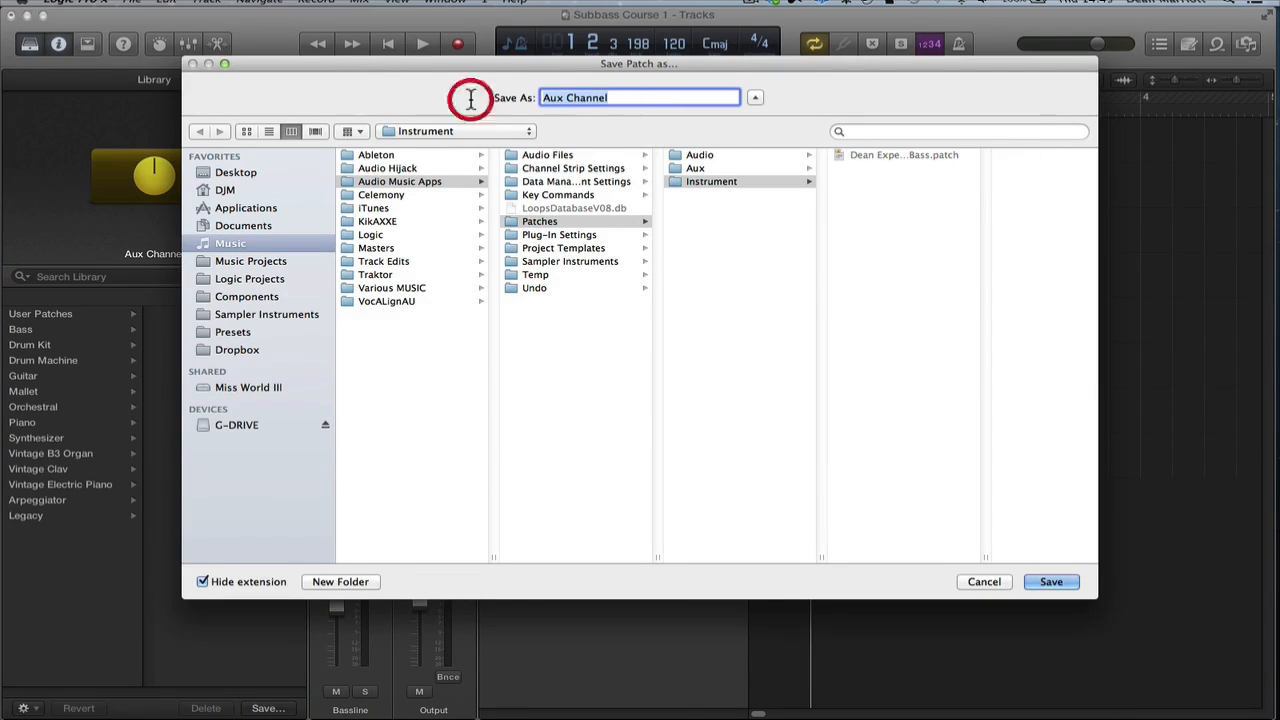
type("Dean's Phat Bass Man")
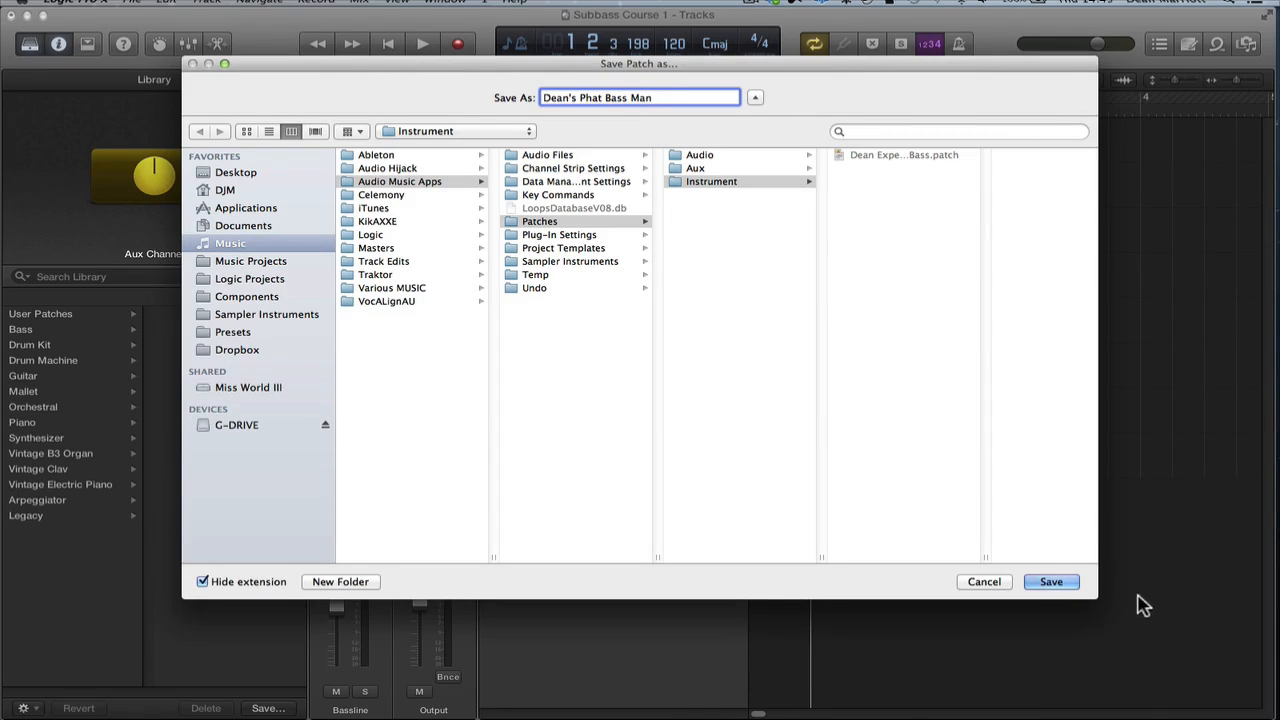
left_click(1052, 583)
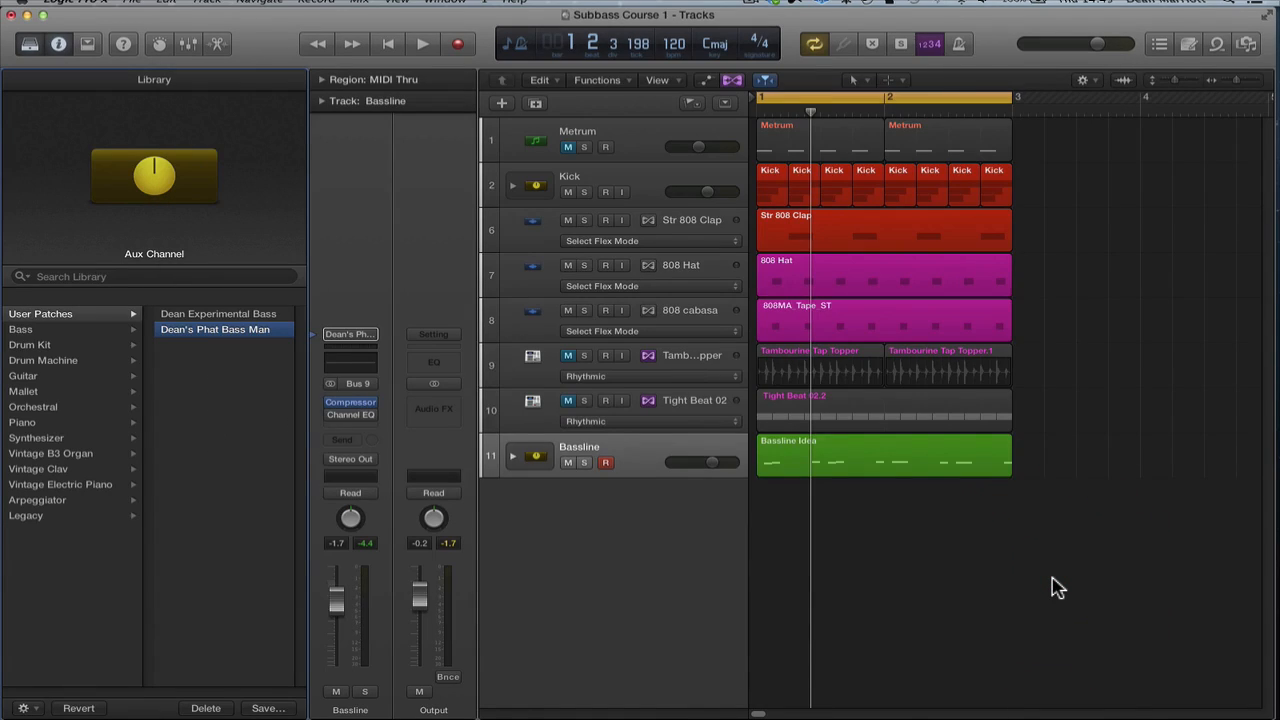
Review the User Patches category in the Library for the saved bass patch and hide the Library.
left_click(38, 330)
left_click(38, 314)
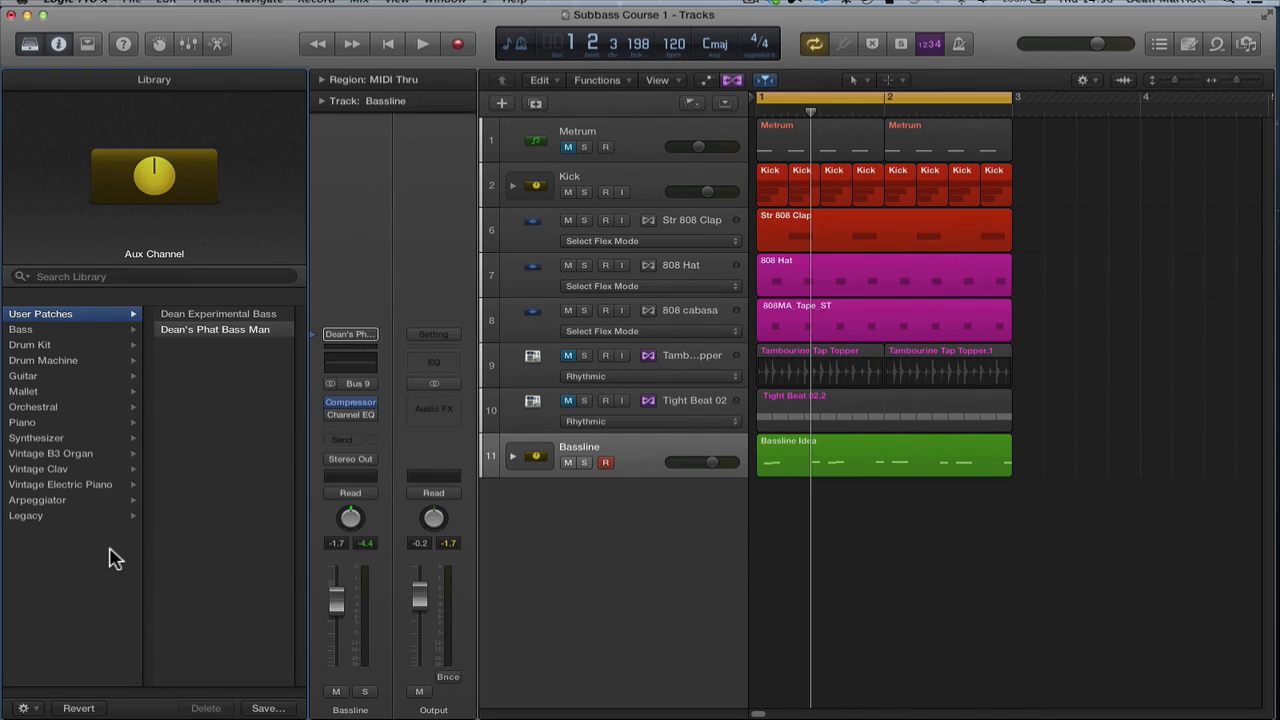
key("y")
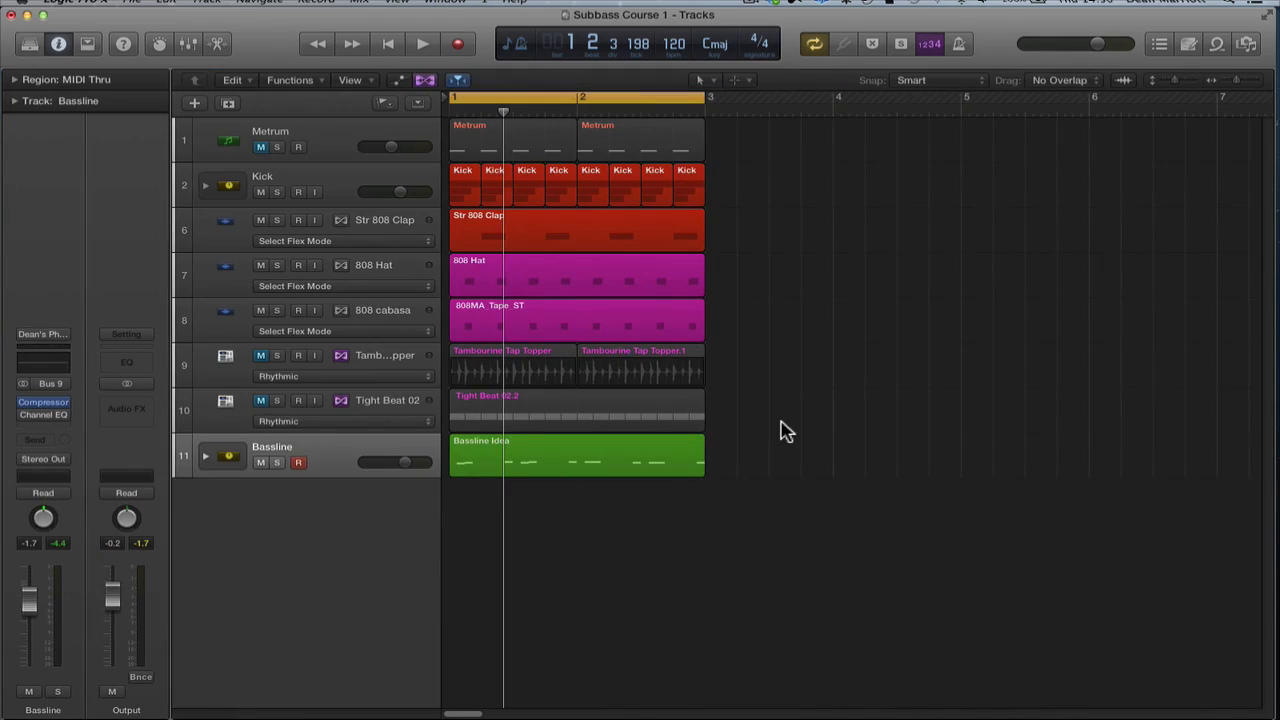